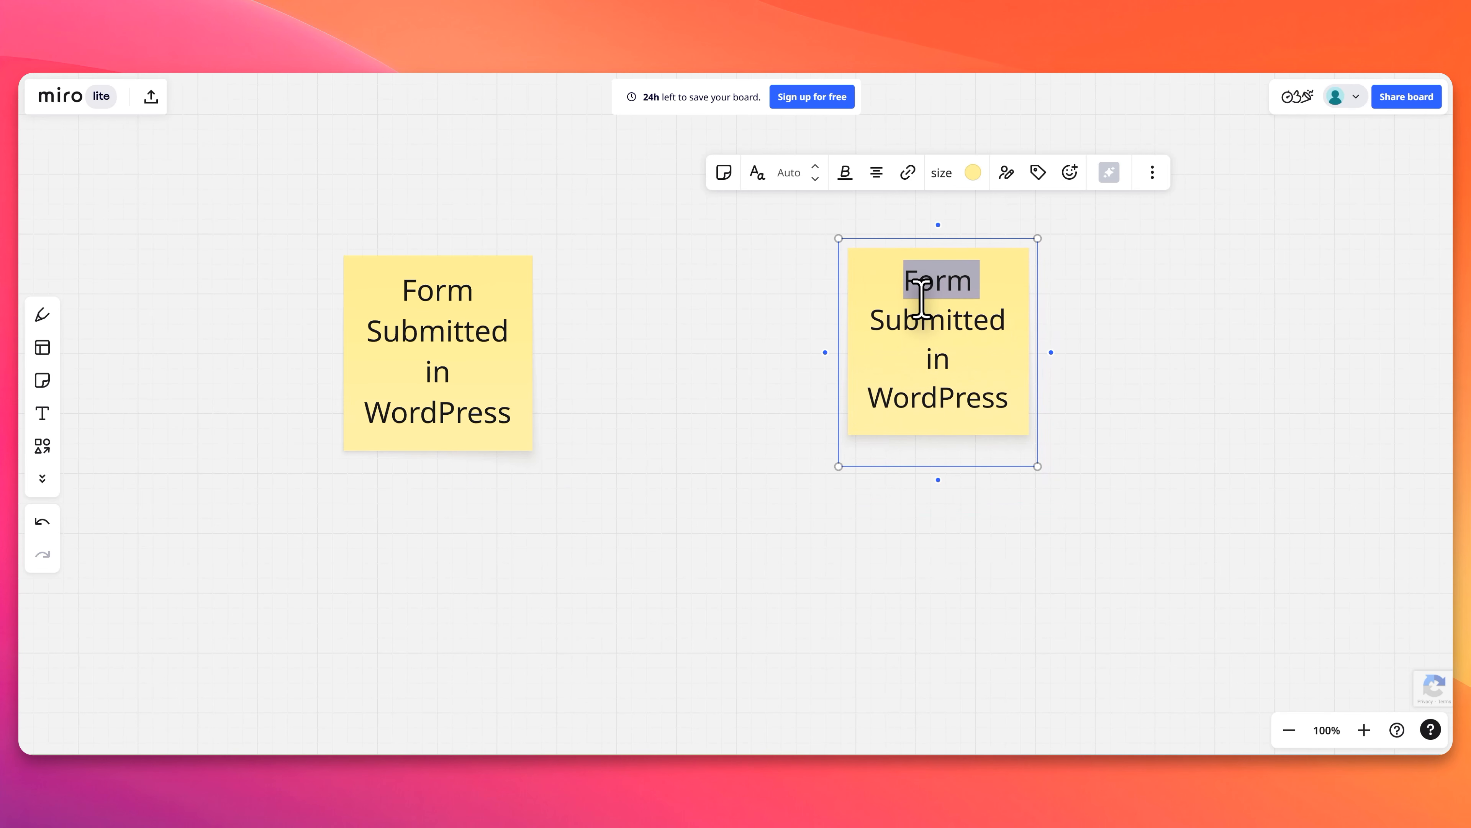
Step: Replace the second sticky note's text with "Contact created in CRM - Customer Management-Automatically"
{"action": "key", "text": "super+a"}
{"action": "type", "text": "Contact m"}
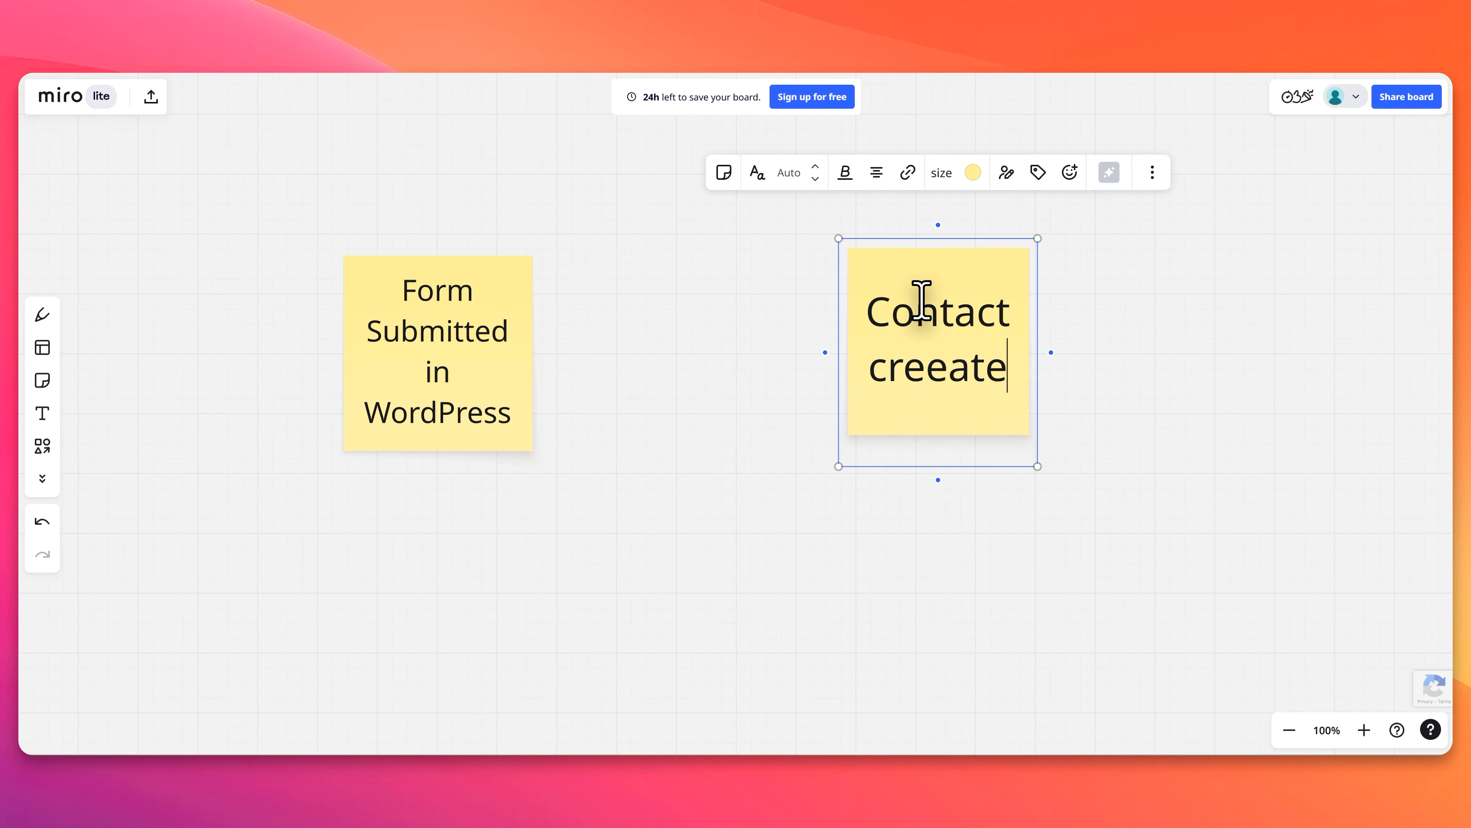
{"action": "type", "text": "ree"}
{"action": "key", "text": "BackSpace"}
{"action": "type", "text": "ated in CRM"}
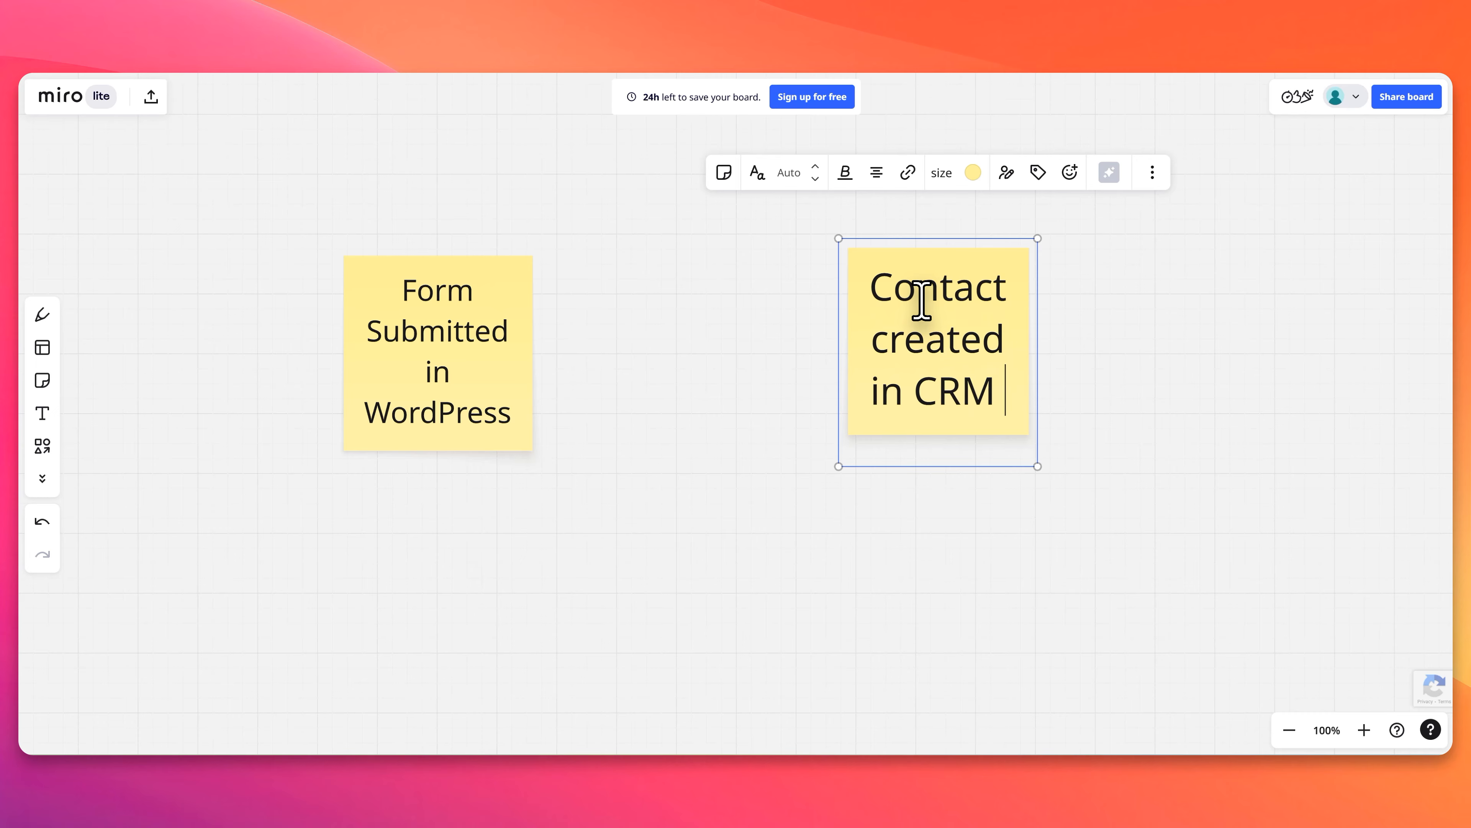
{"action": "type", "text": " )"}
{"action": "key", "text": "BackSpace"}
{"action": "type", "text": "- Cu"}
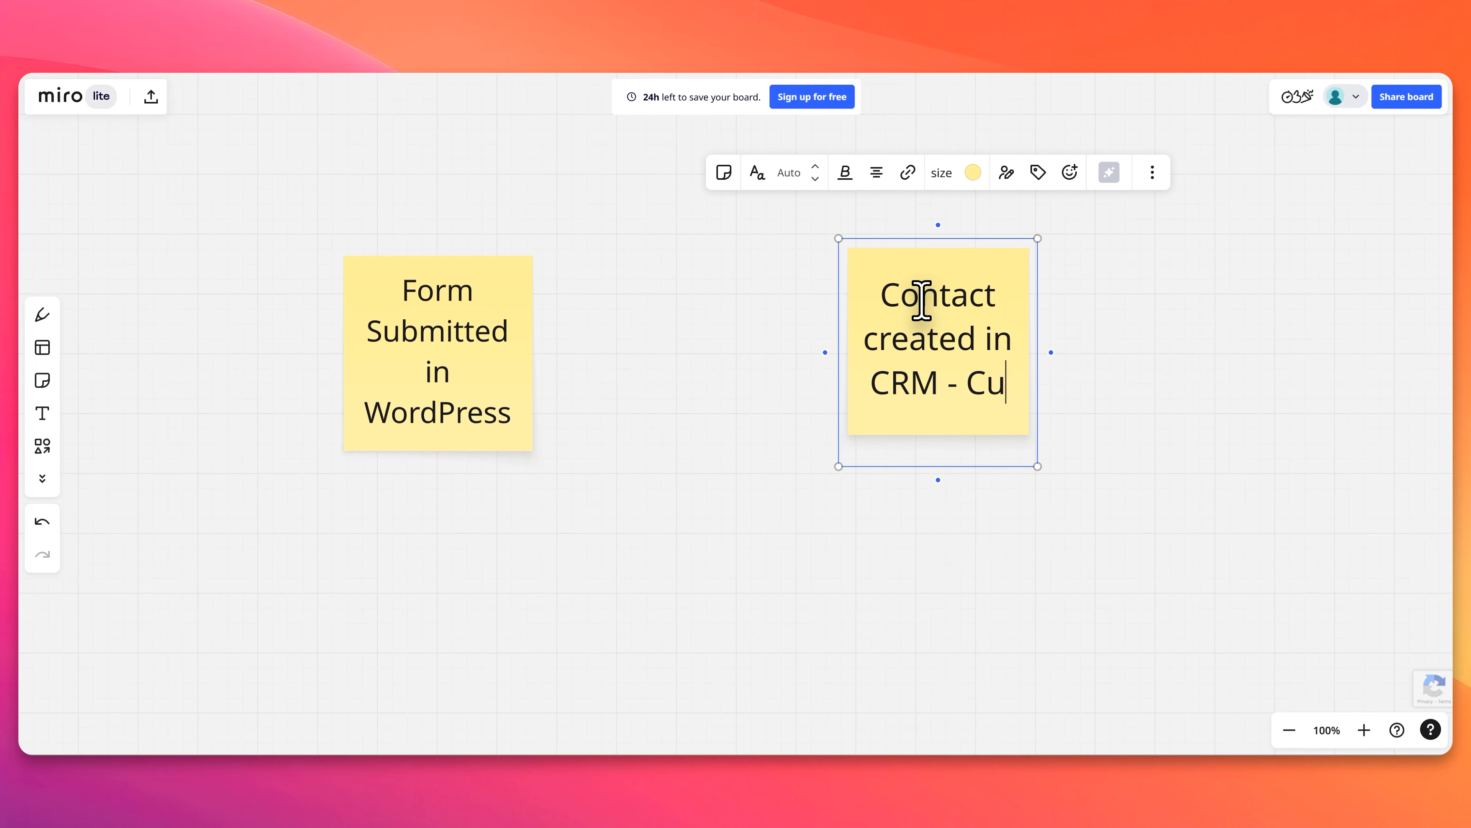
{"action": "type", "text": "stomer Management"}
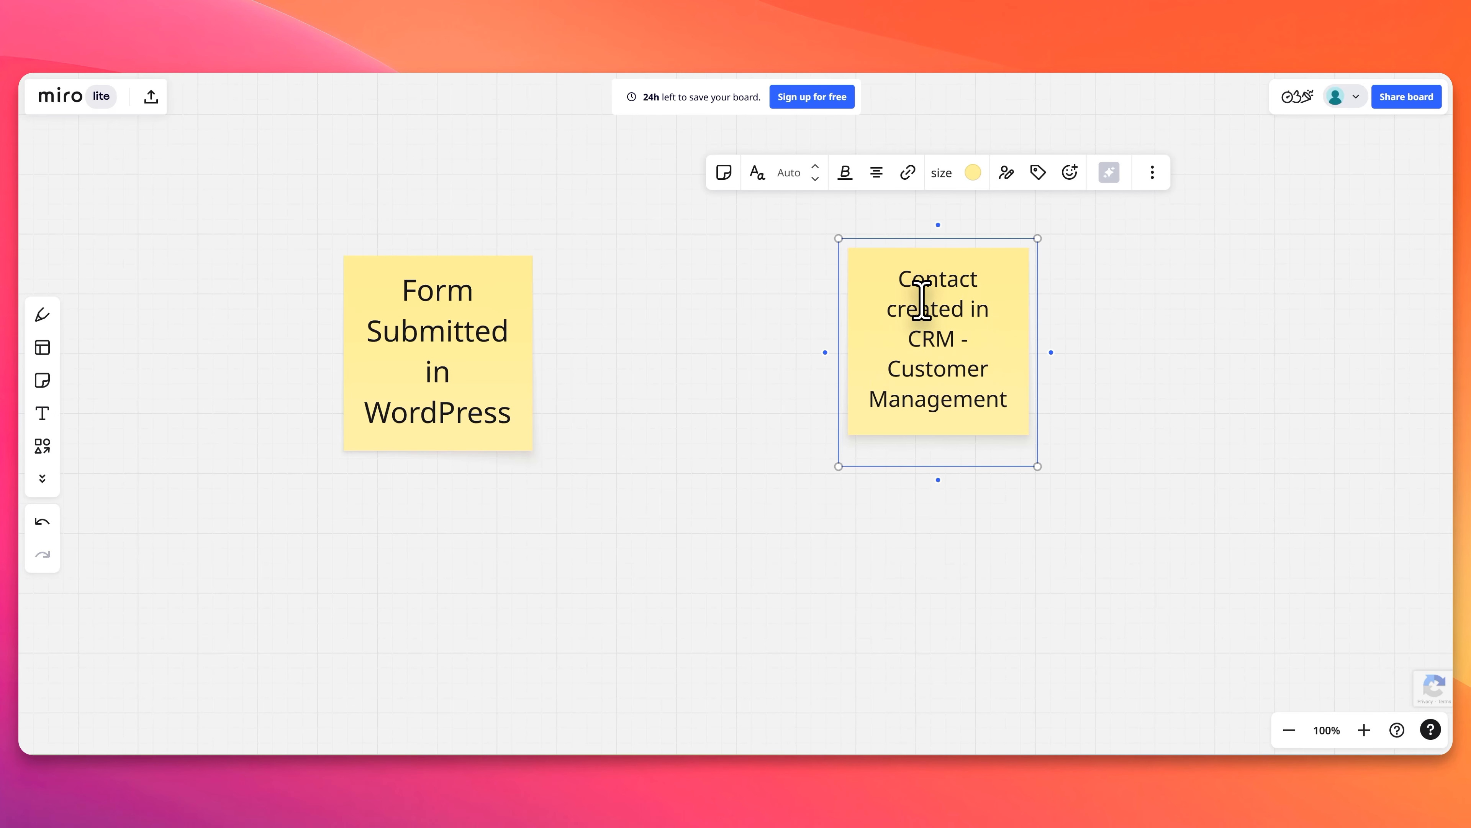
{"action": "type", "text": "-Au"}
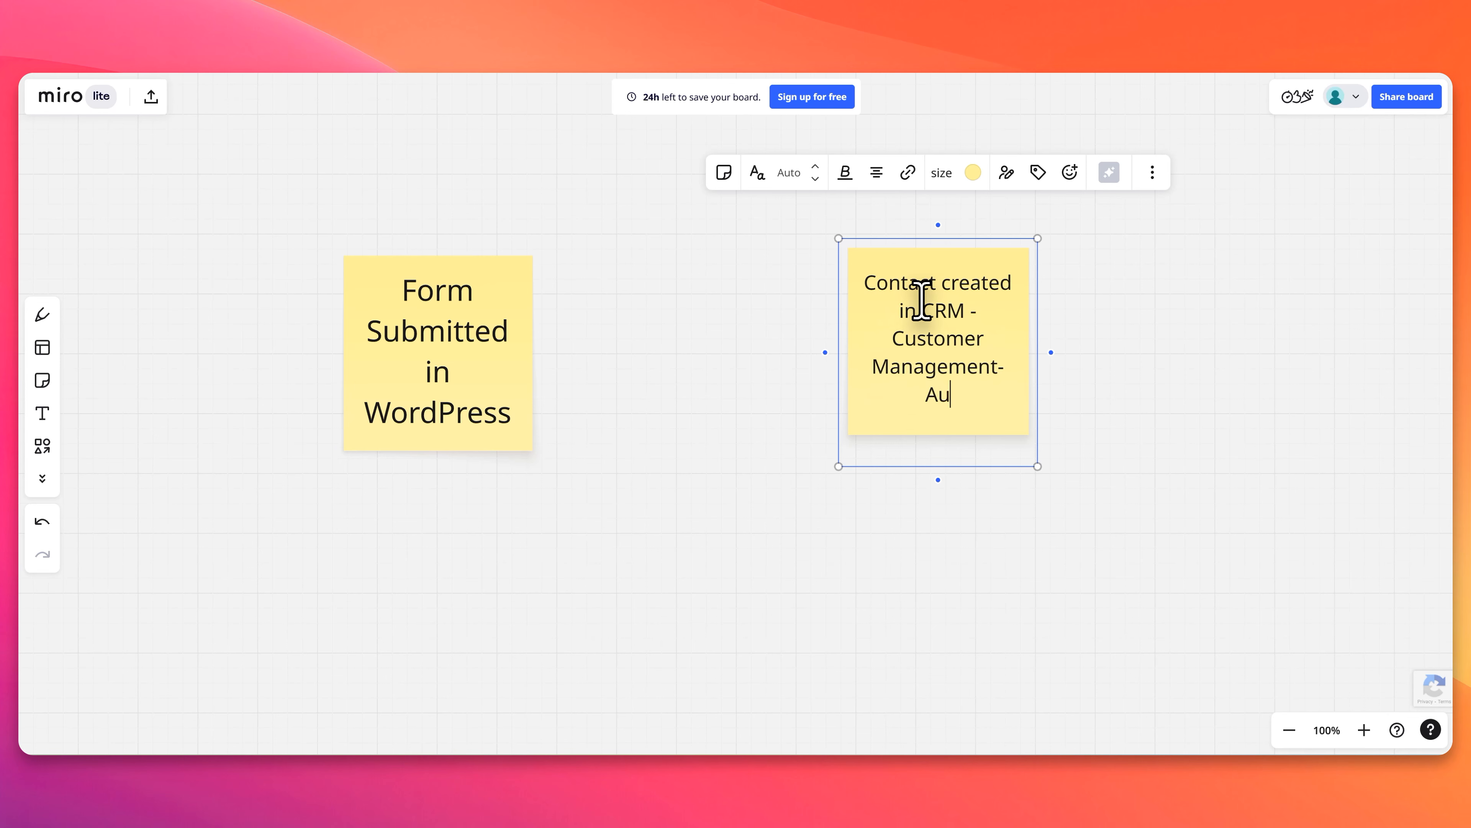
{"action": "type", "text": "tomatically"}
{"action": "left_click", "coordinate": [781, 417]}
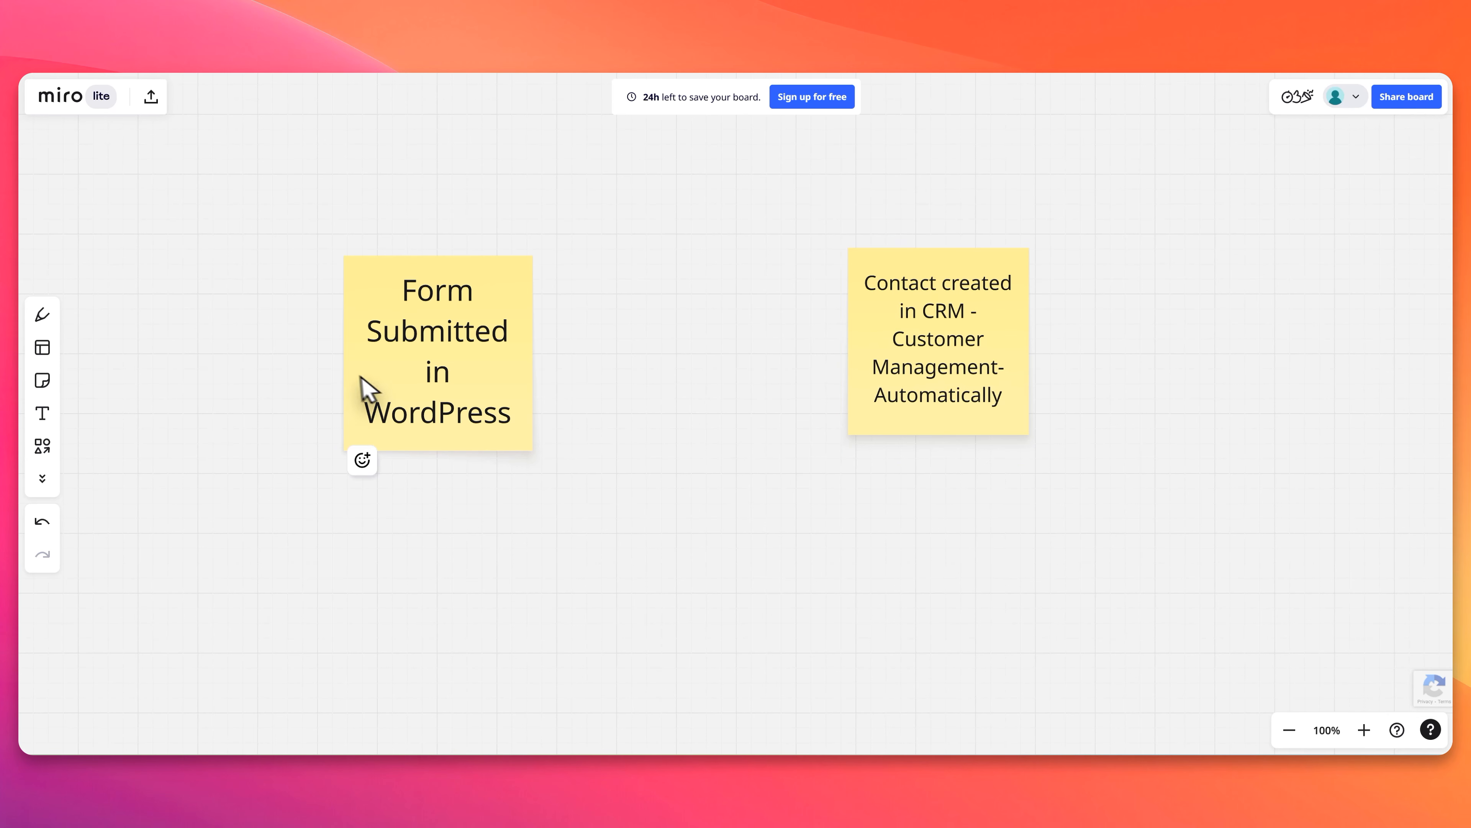
Step: Draw a connector from the "Form Submitted in WordPress" note to the "Contact created in CRM" note
{"action": "left_click", "coordinate": [364, 394]}
{"action": "left_click_drag", "start_coordinate": [559, 364], "coordinate": [860, 371]}
{"action": "left_click", "coordinate": [933, 406]}
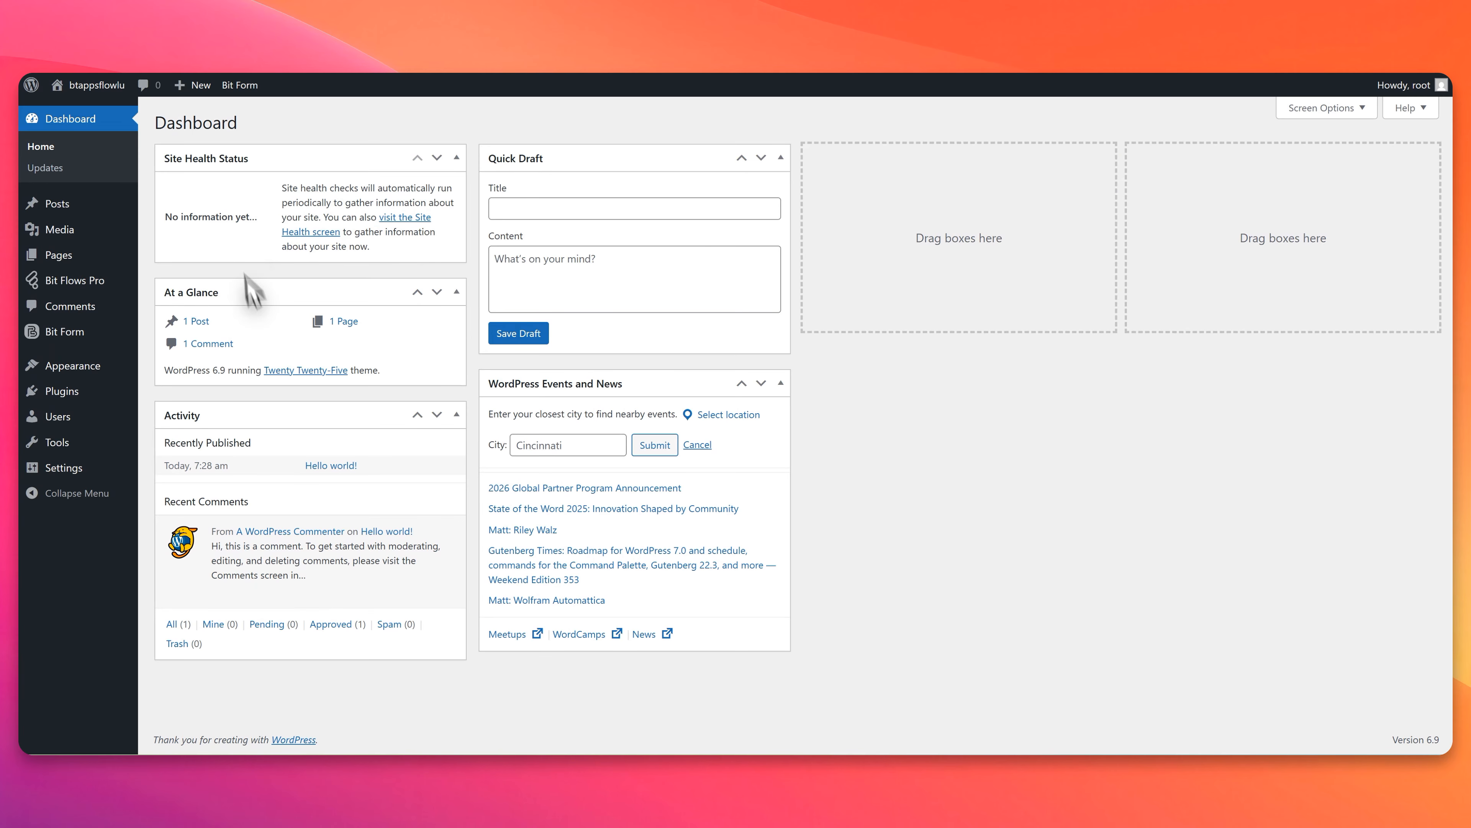
Step: Switch to the WordPress dashboard, look at Bit Flows Pro, and open Bit Form, skipping its data-sharing opt-in
{"action": "left_click", "coordinate": [116, 283]}
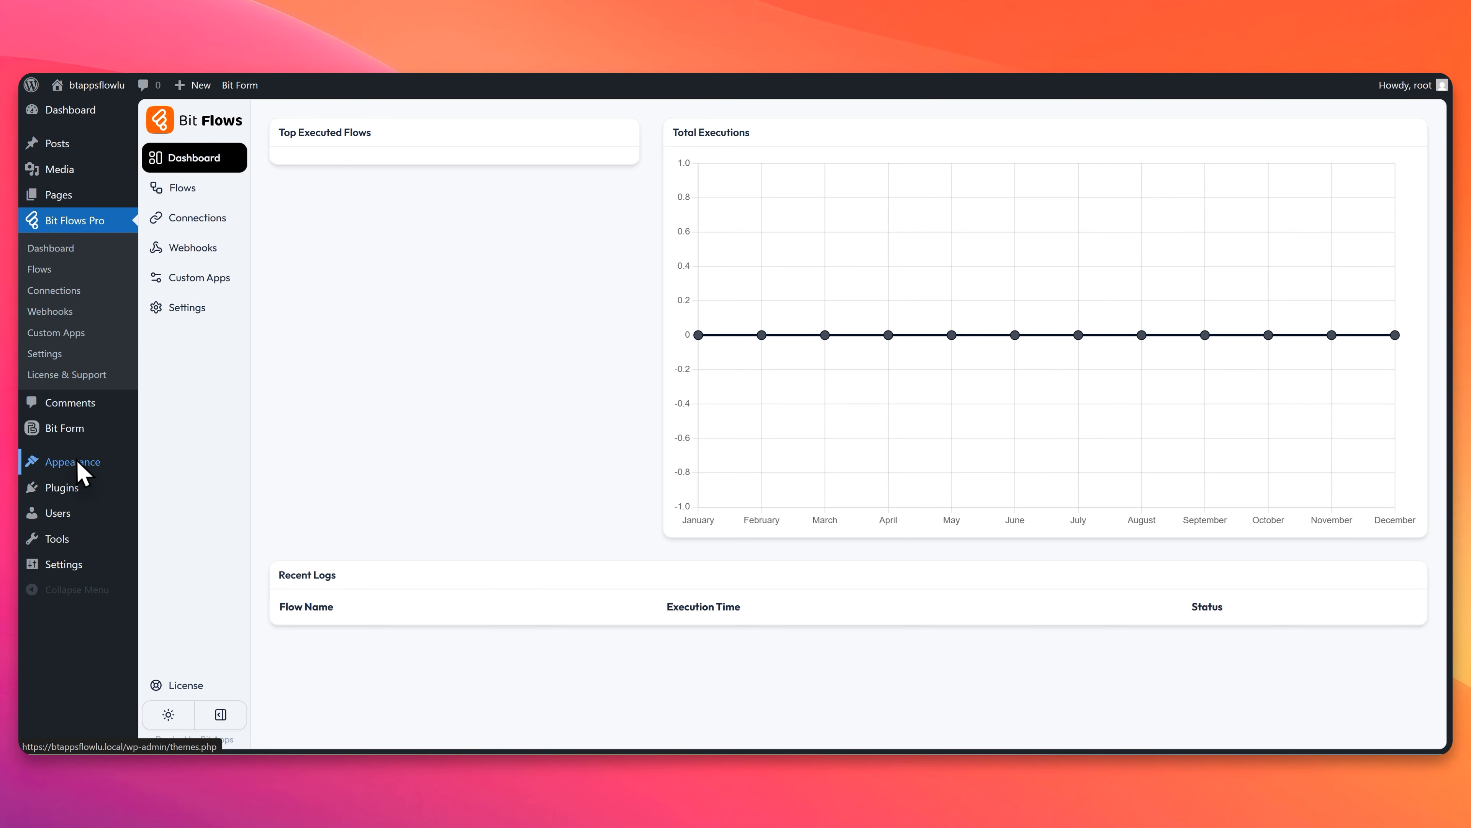
{"action": "left_click", "coordinate": [41, 429]}
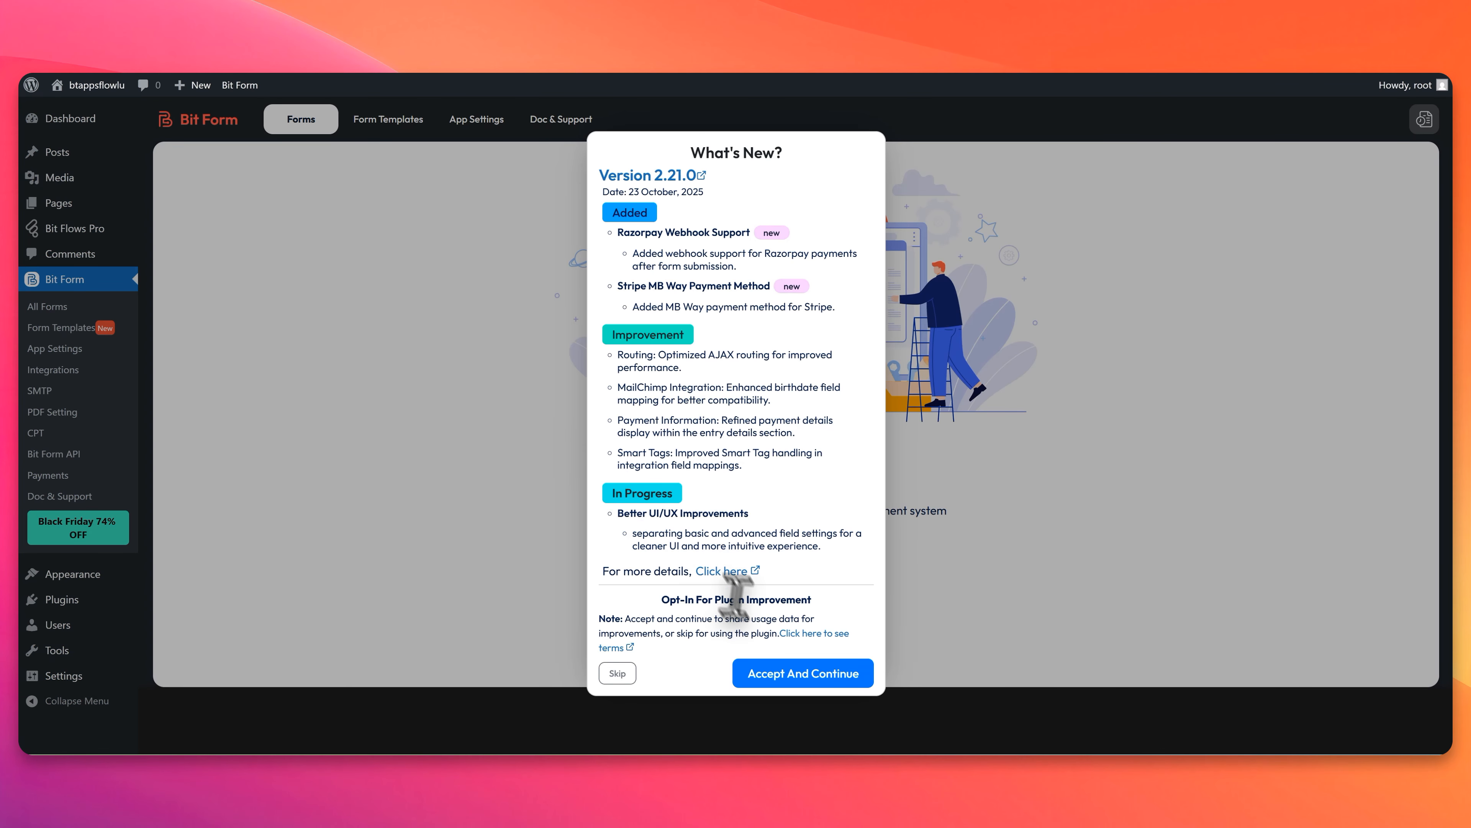
{"action": "left_click", "coordinate": [617, 672]}
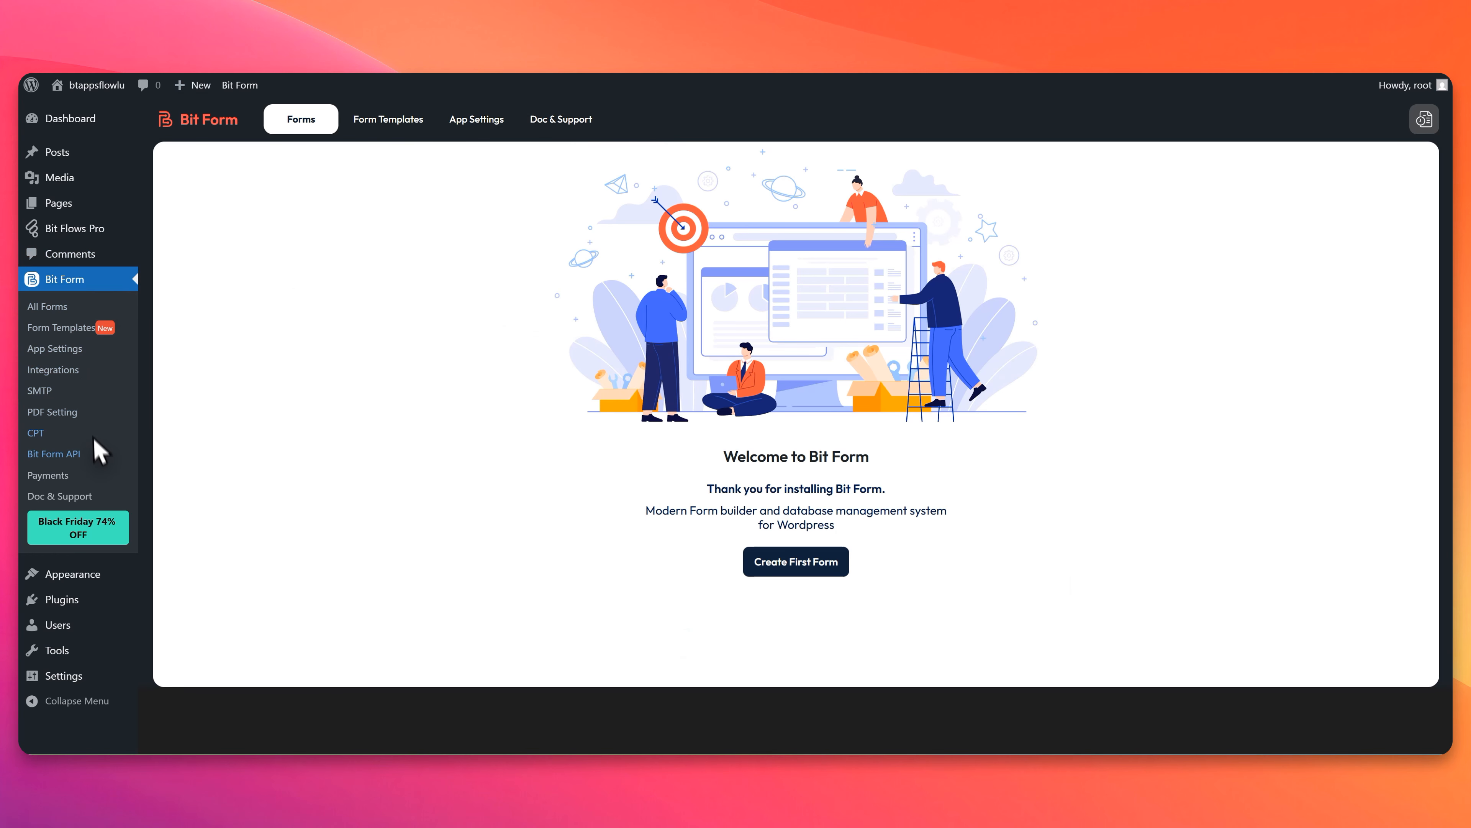
Step: Create the first form from the basic Contact Form template
{"action": "left_click", "coordinate": [782, 561]}
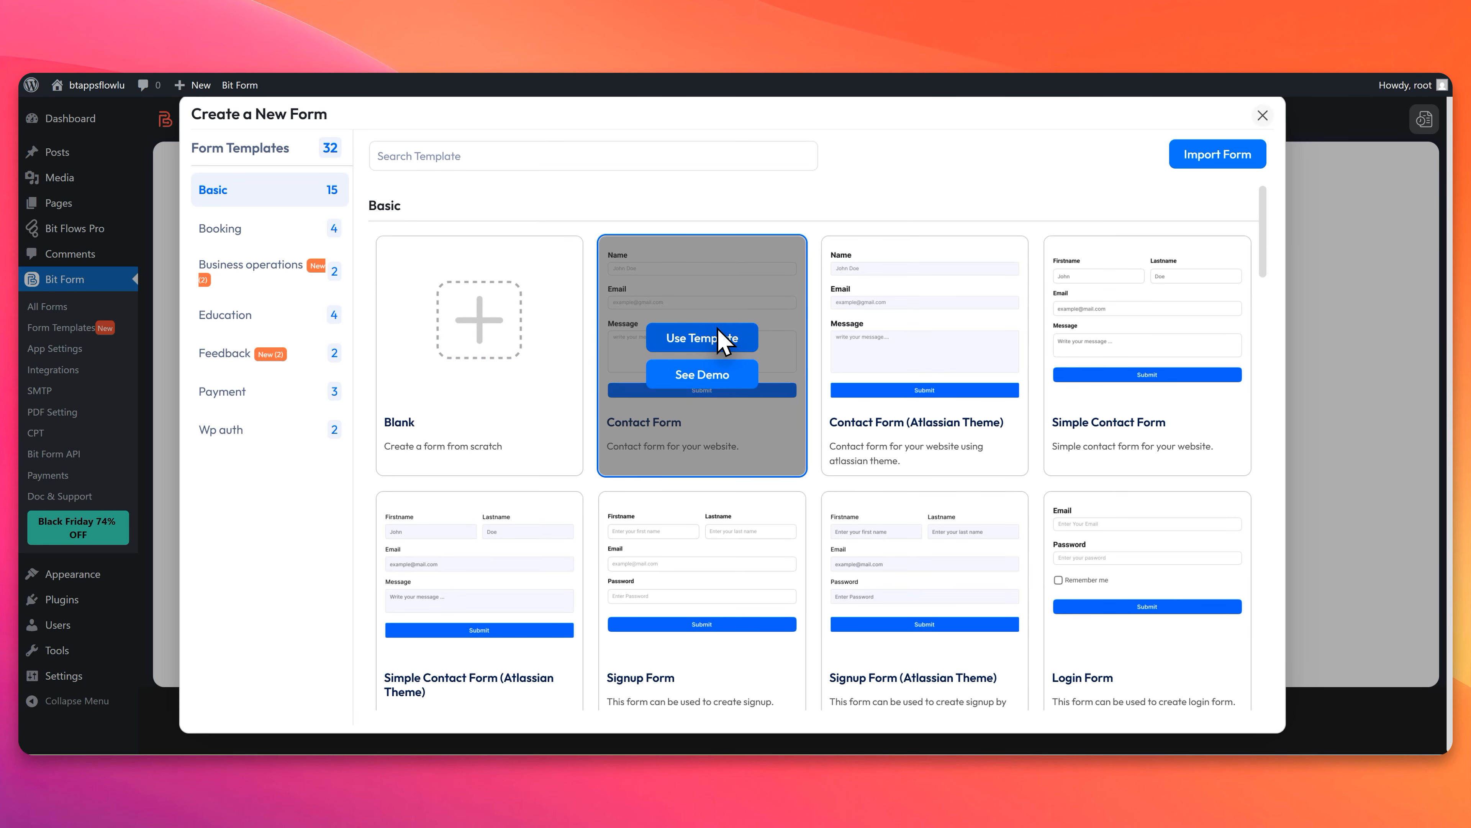
{"action": "left_click", "coordinate": [721, 339]}
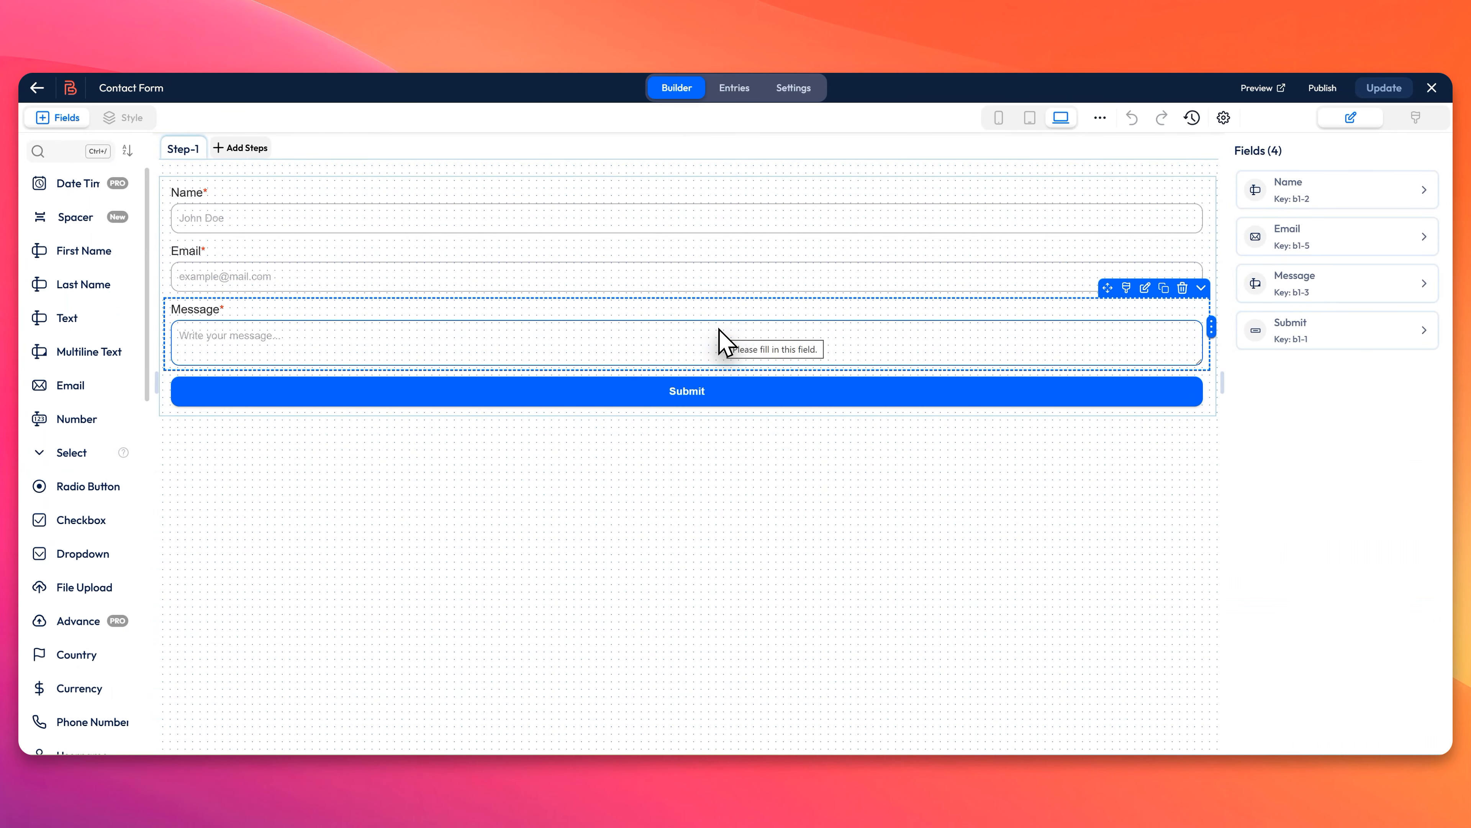
Step: Change the Name field's label to "Full Name"
{"action": "left_click", "coordinate": [429, 226]}
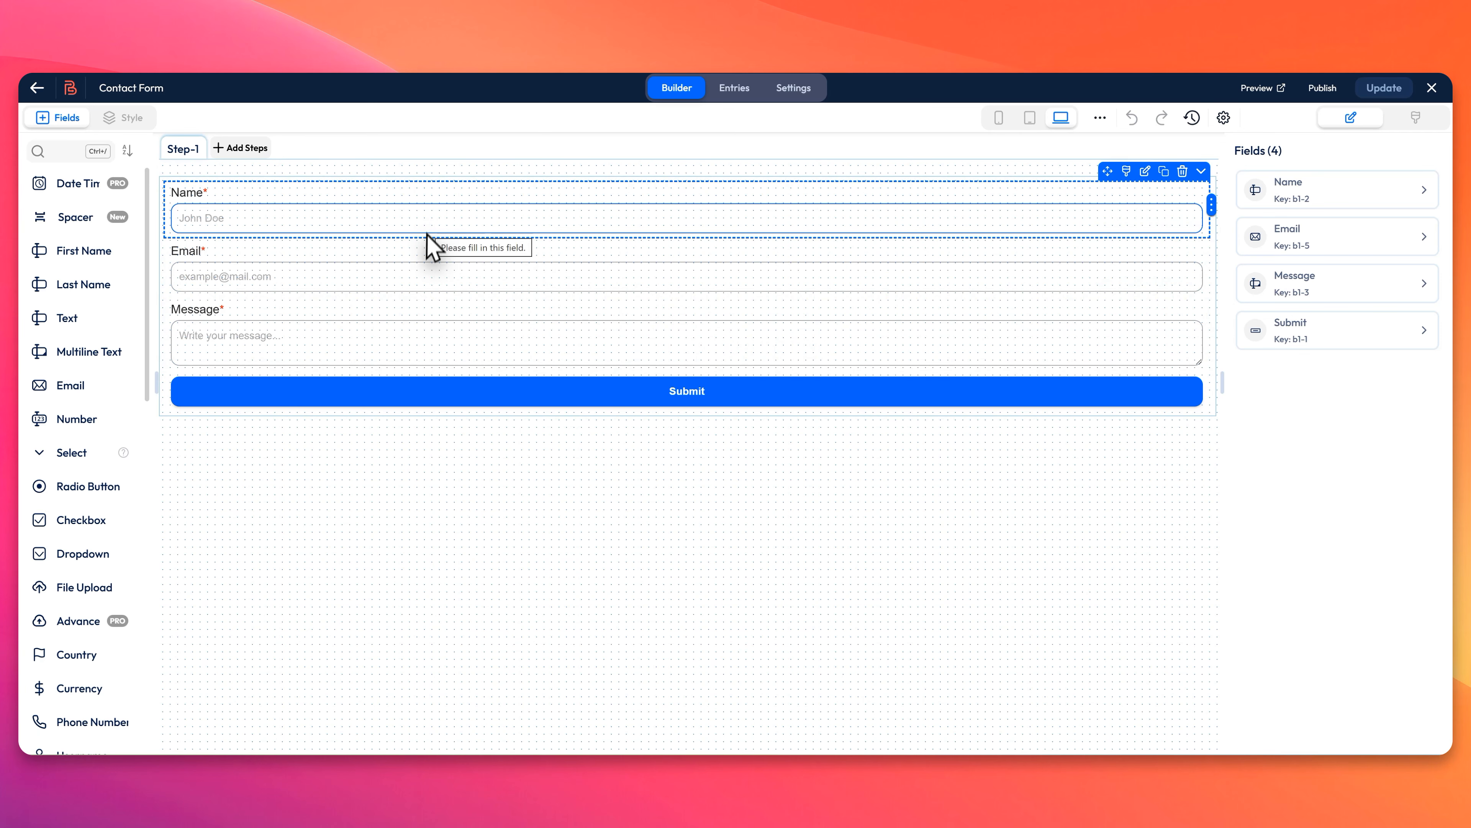
{"action": "left_click", "coordinate": [179, 198]}
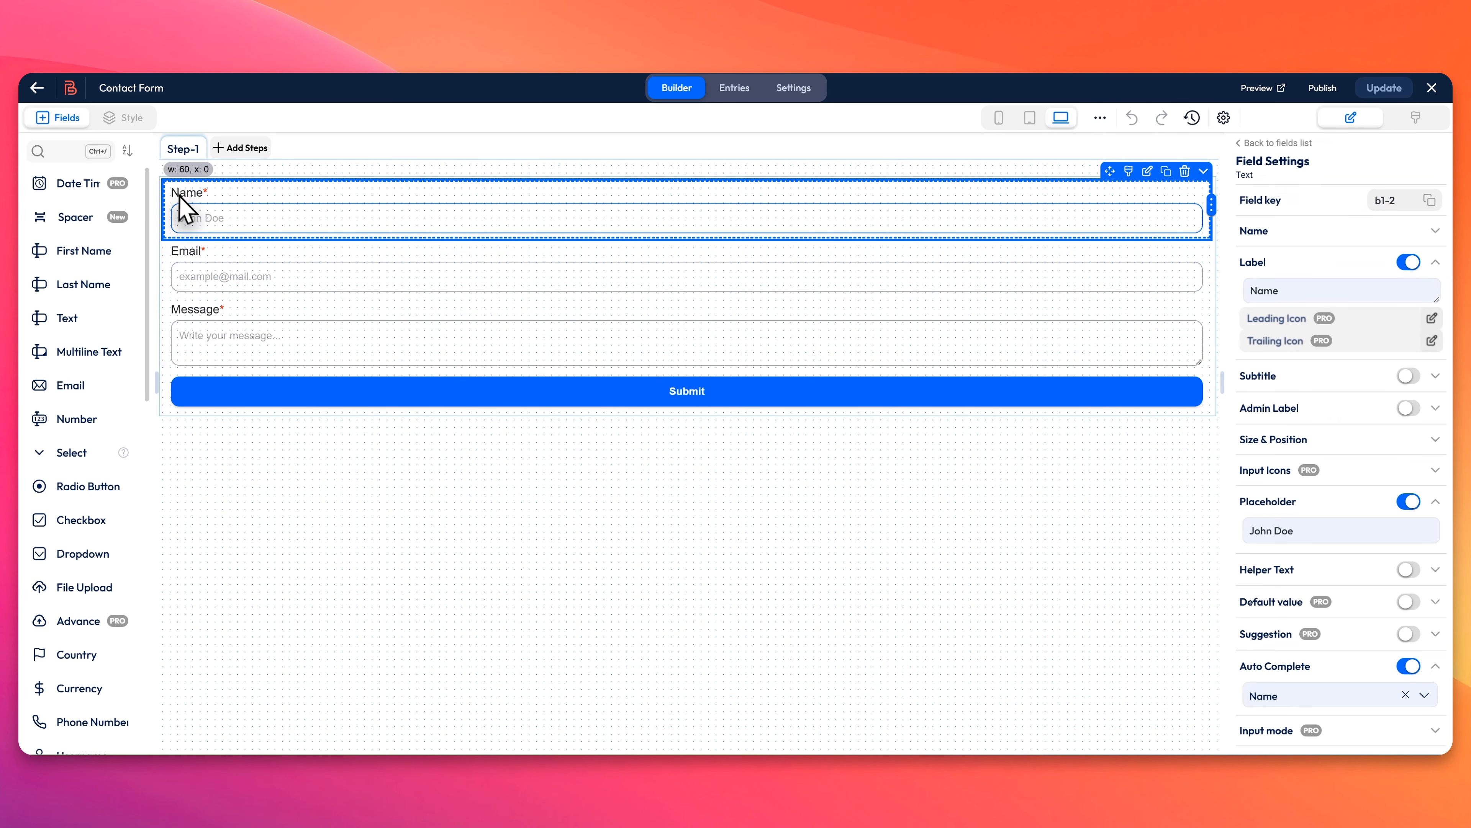
{"action": "left_click", "coordinate": [1249, 289]}
{"action": "type", "text": "Full"}
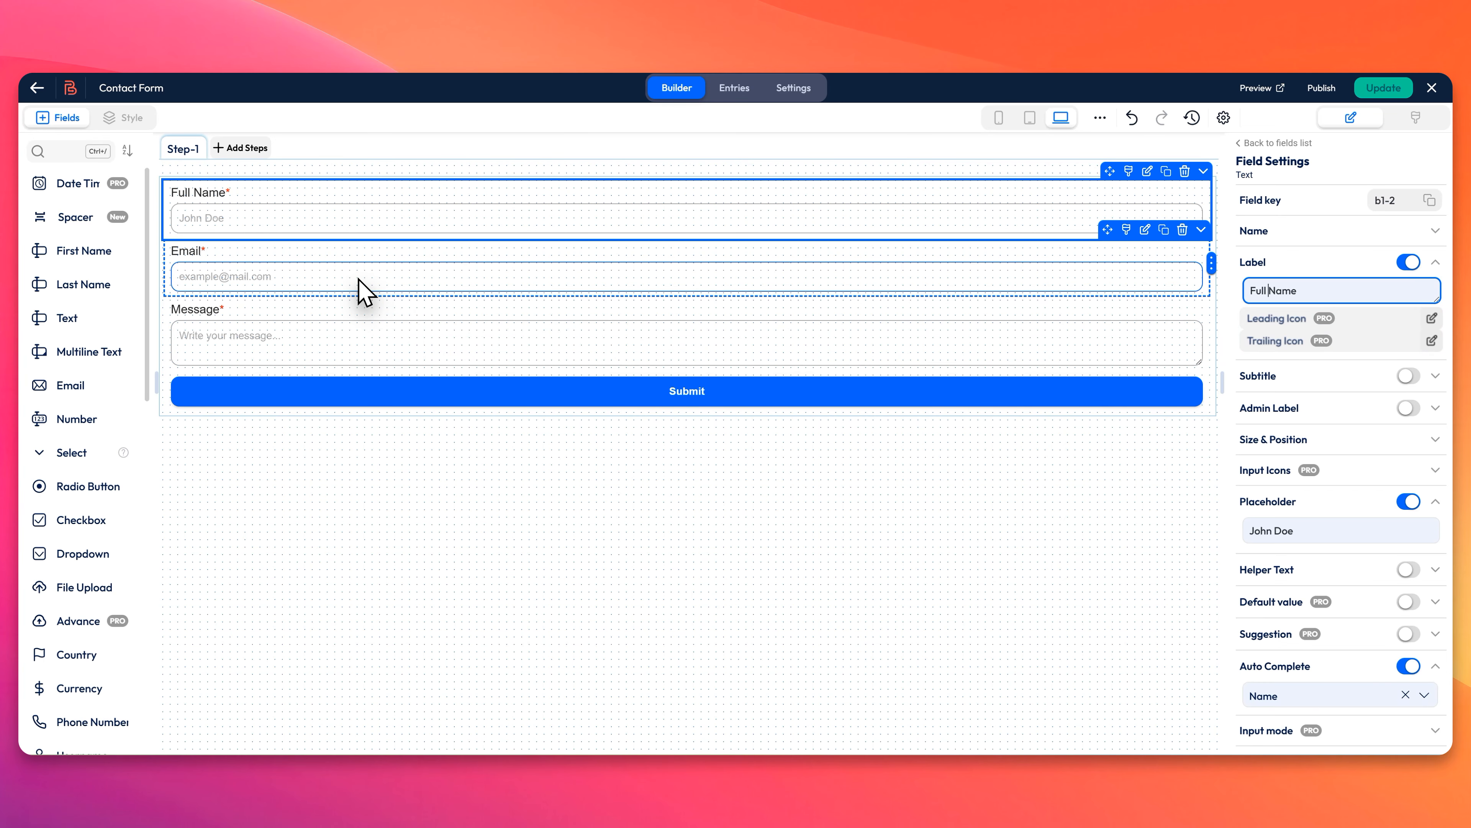
Step: Find the Phone Number field type and add it to the form between Email and Message
{"action": "left_click", "coordinate": [356, 322]}
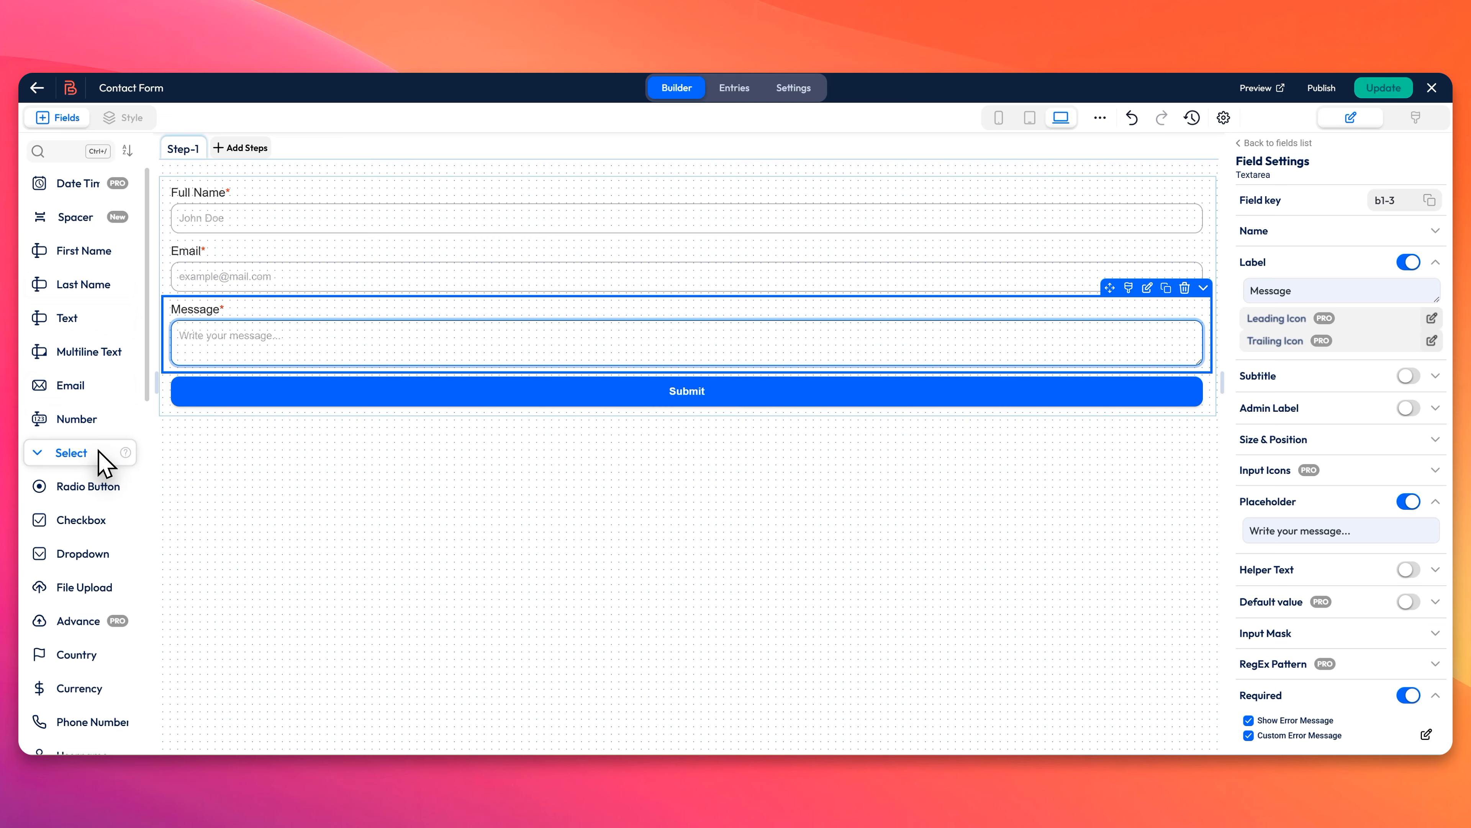
{"action": "left_click", "coordinate": [61, 151]}
{"action": "type", "text": "phone"}
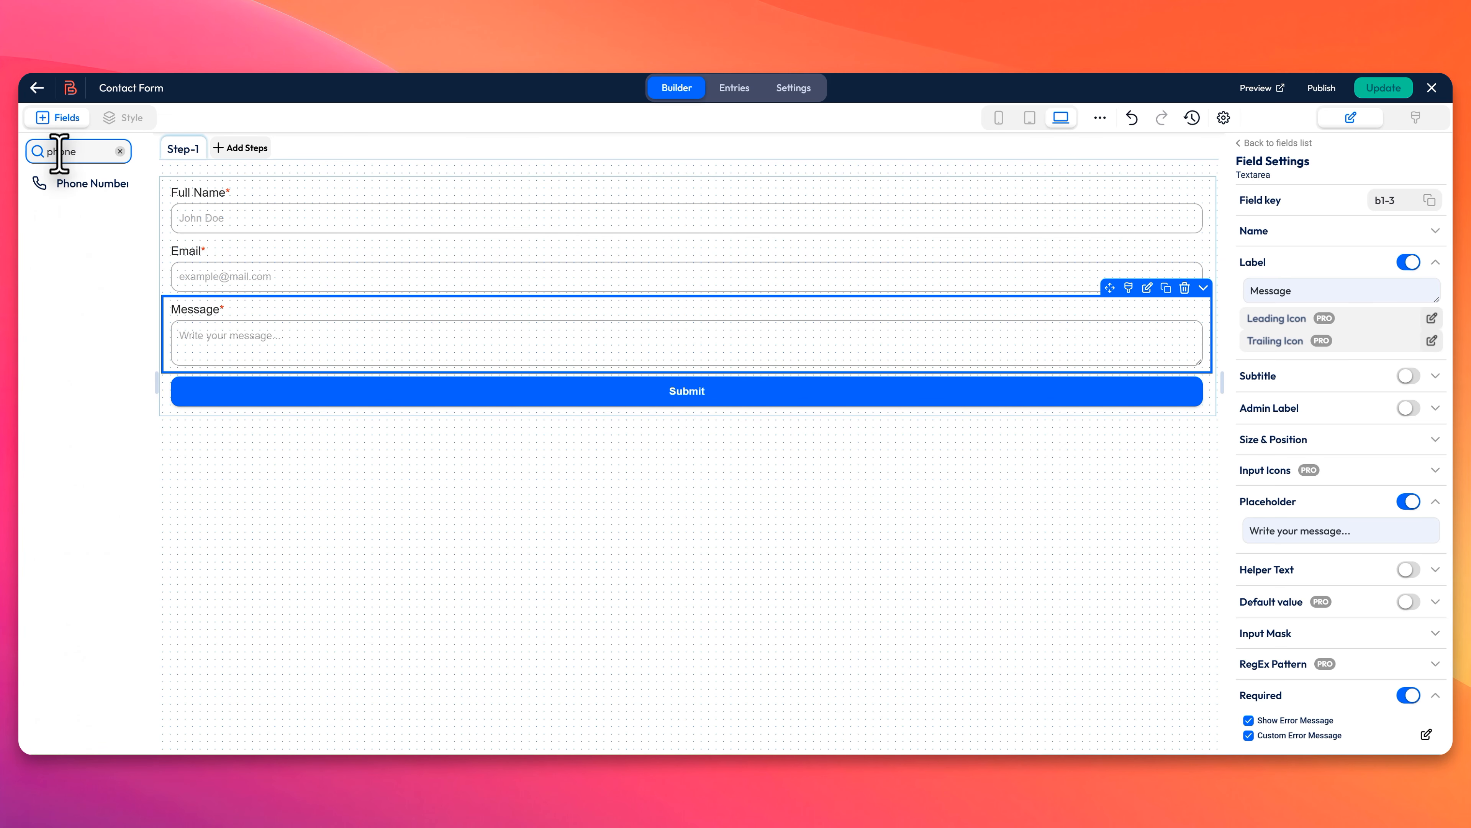
{"action": "left_click_drag", "start_coordinate": [78, 185], "coordinate": [363, 335]}
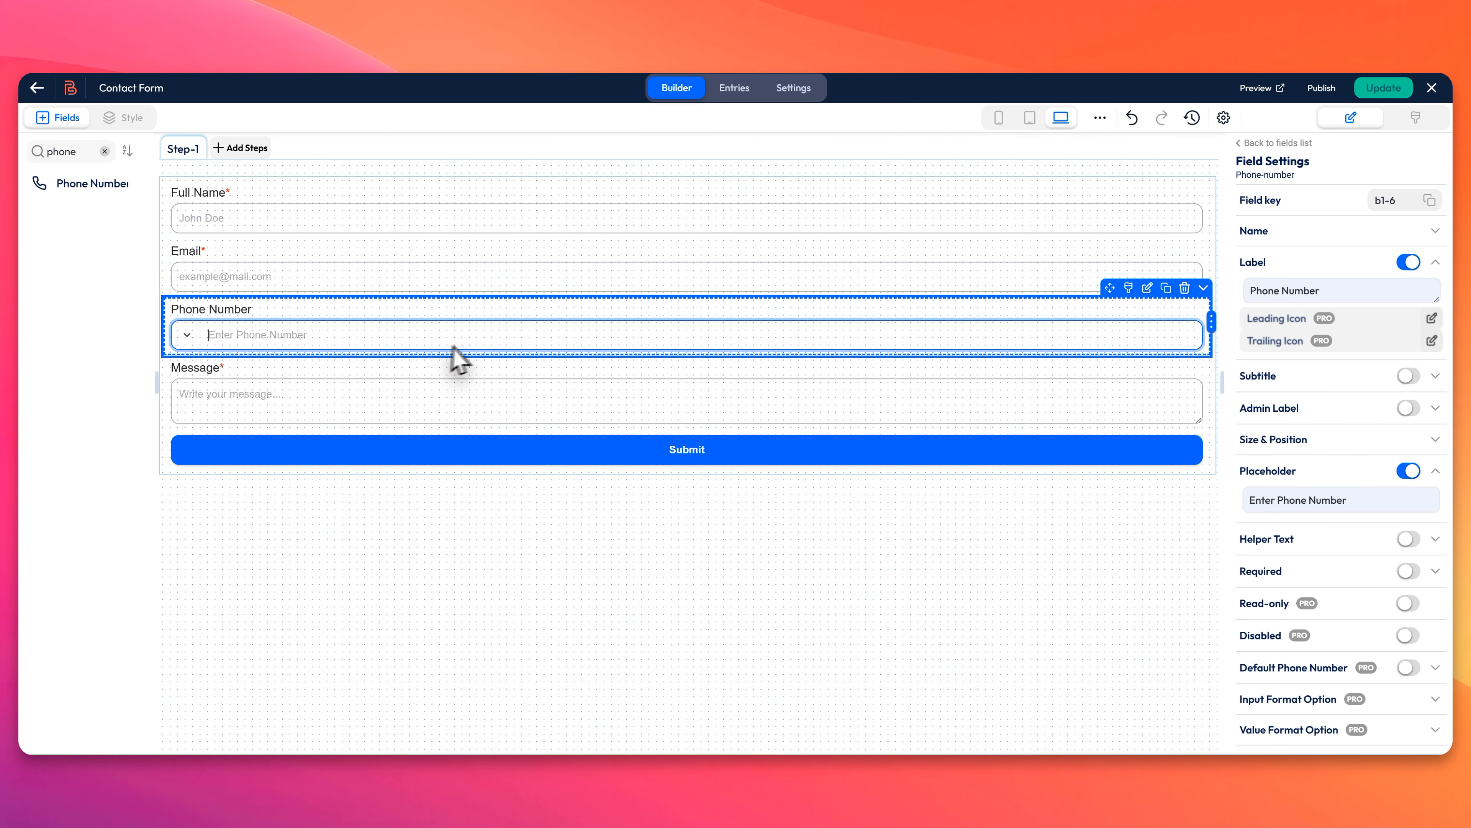
Step: Change the Message field's label to "Project Details"
{"action": "left_click", "coordinate": [1290, 289]}
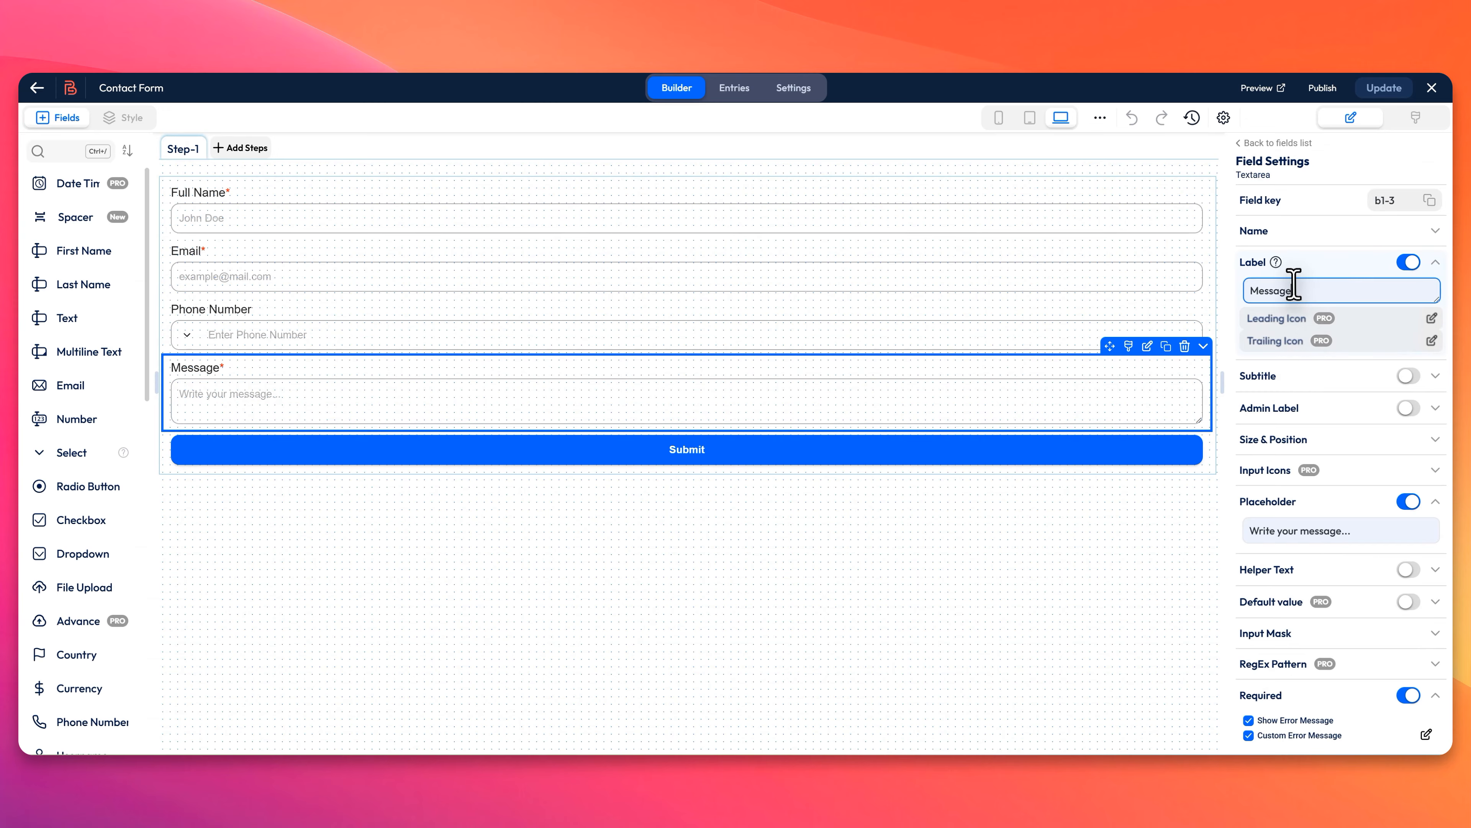
{"action": "double_click", "coordinate": [1291, 290]}
{"action": "type", "text": "Project Detai"}
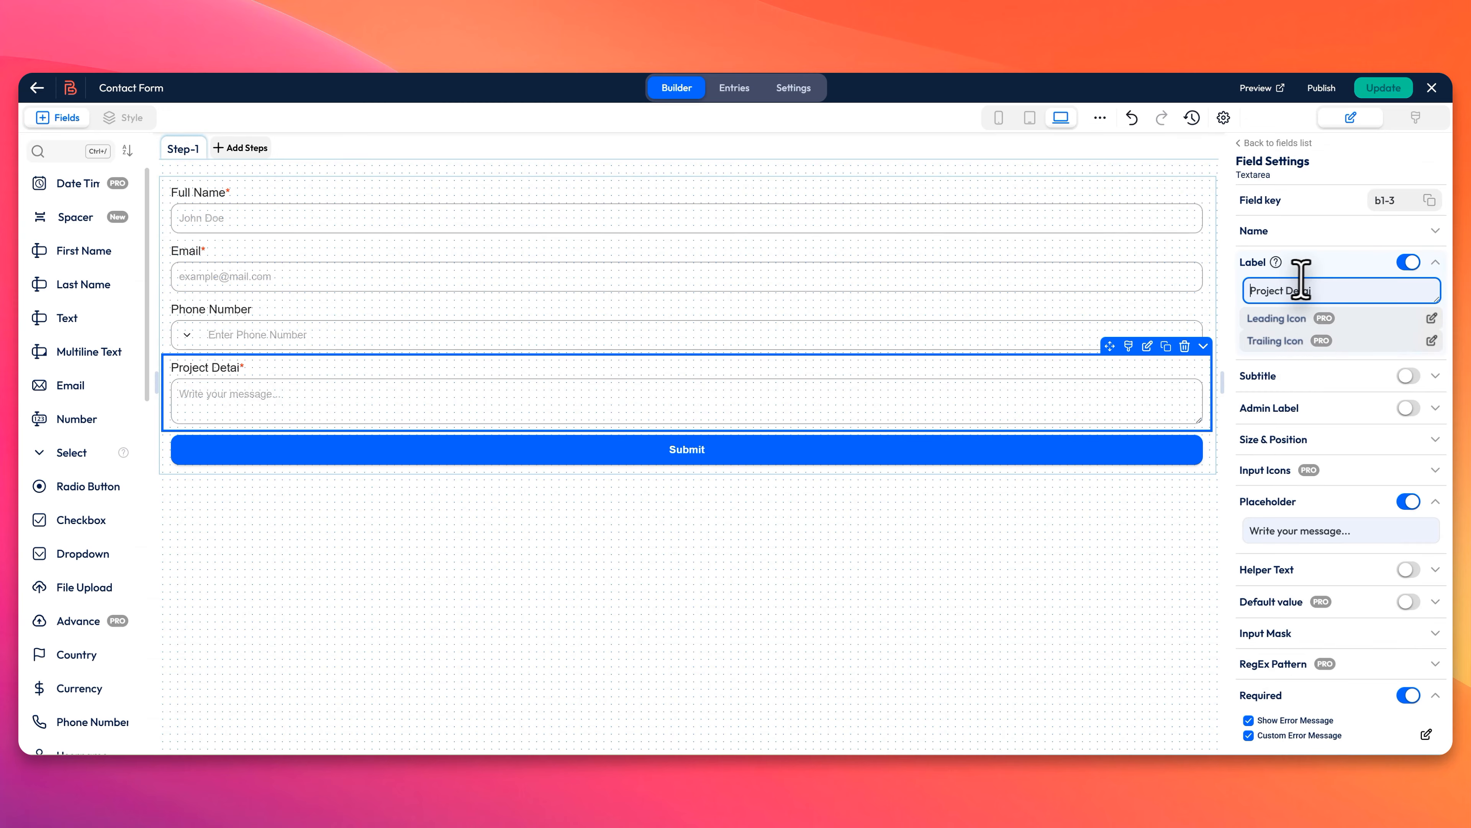
{"action": "left_click", "coordinate": [1335, 289]}
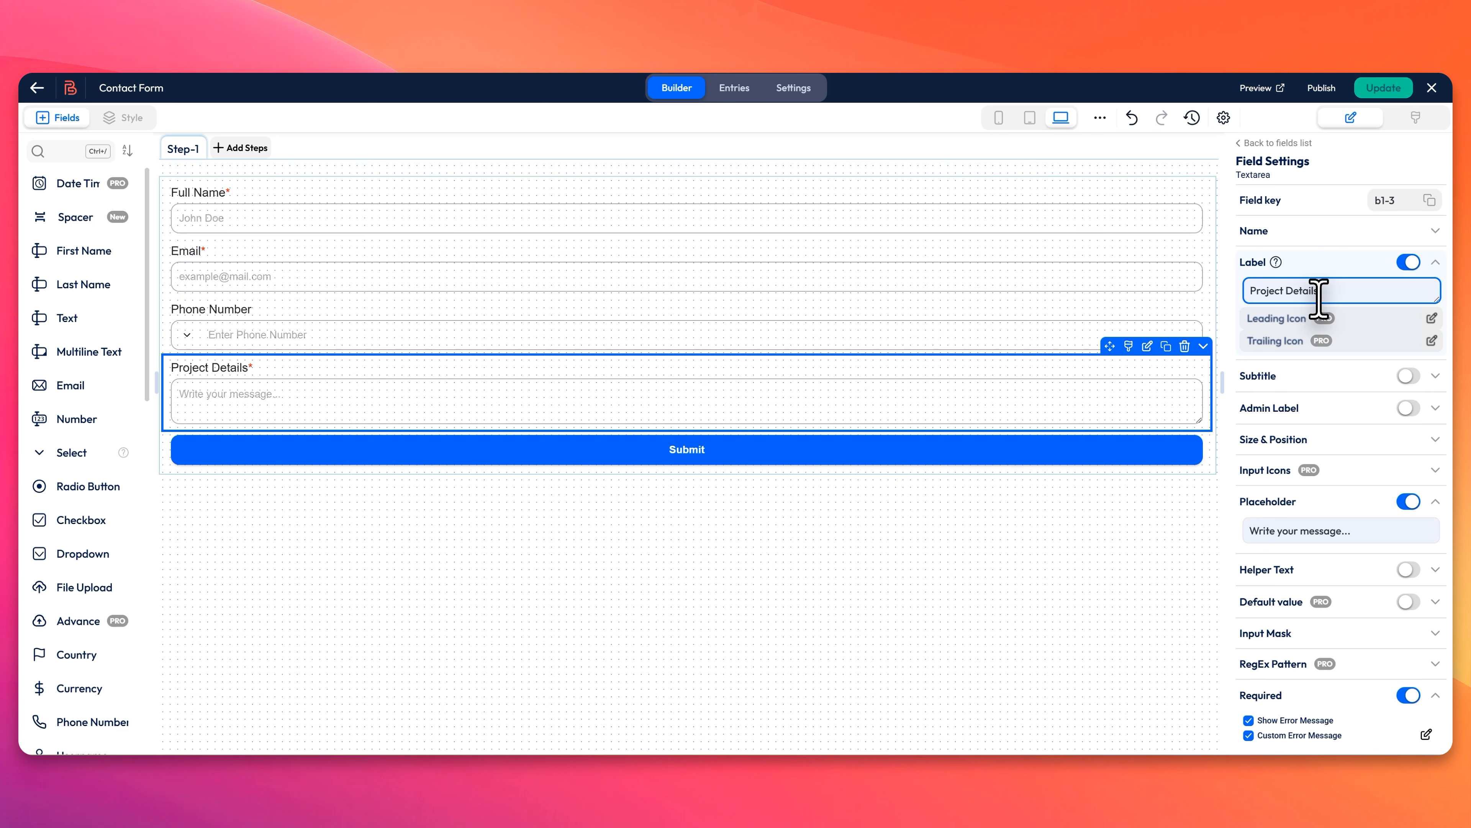
Step: Replace the placeholder text of the Project Details field
{"action": "left_click", "coordinate": [870, 397]}
{"action": "scroll", "coordinate": [1349, 487], "scroll_direction": "down", "scroll_amount": 5}
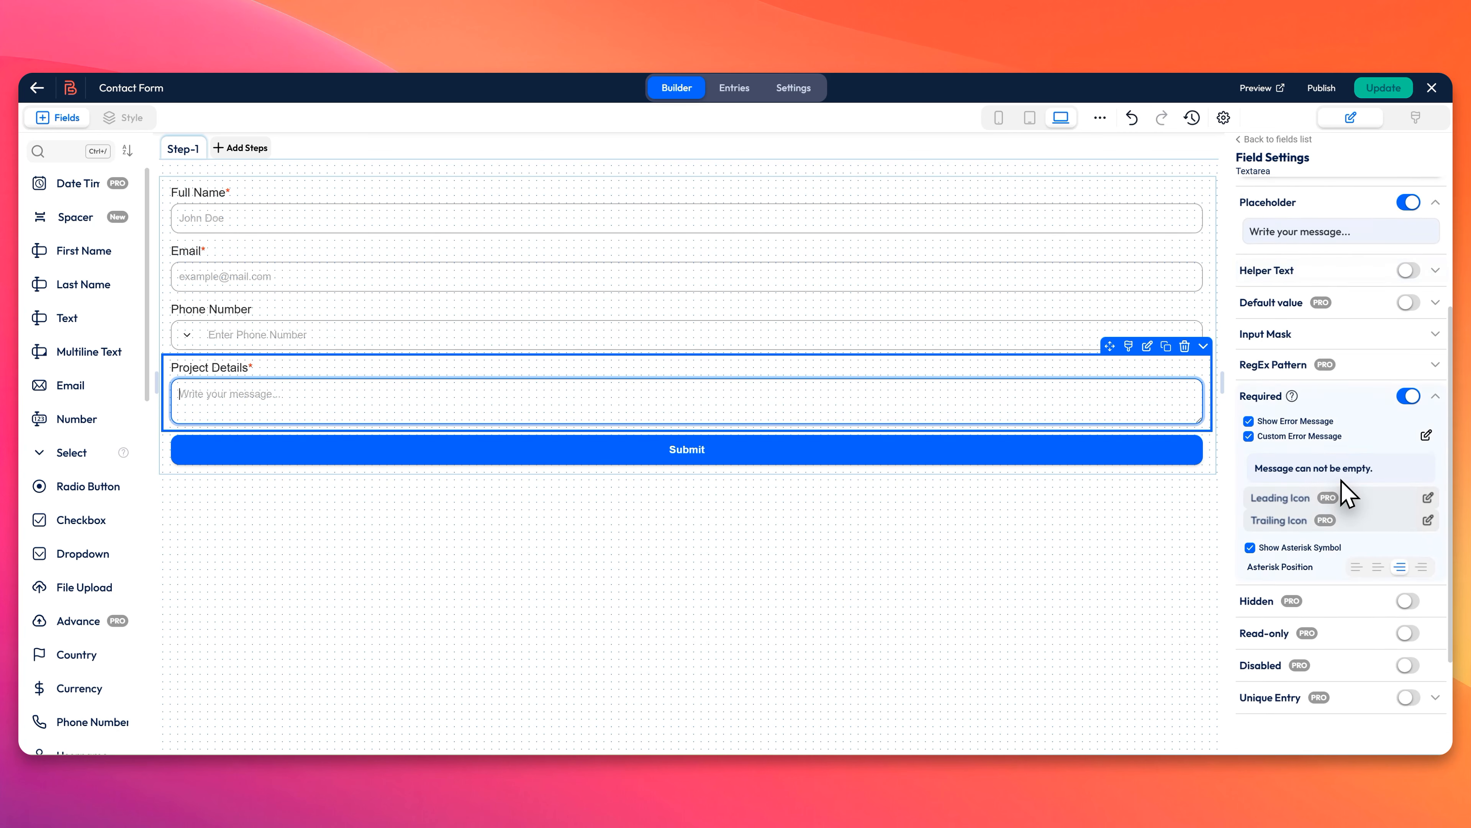
{"action": "scroll", "coordinate": [1274, 400], "scroll_direction": "up", "scroll_amount": 5}
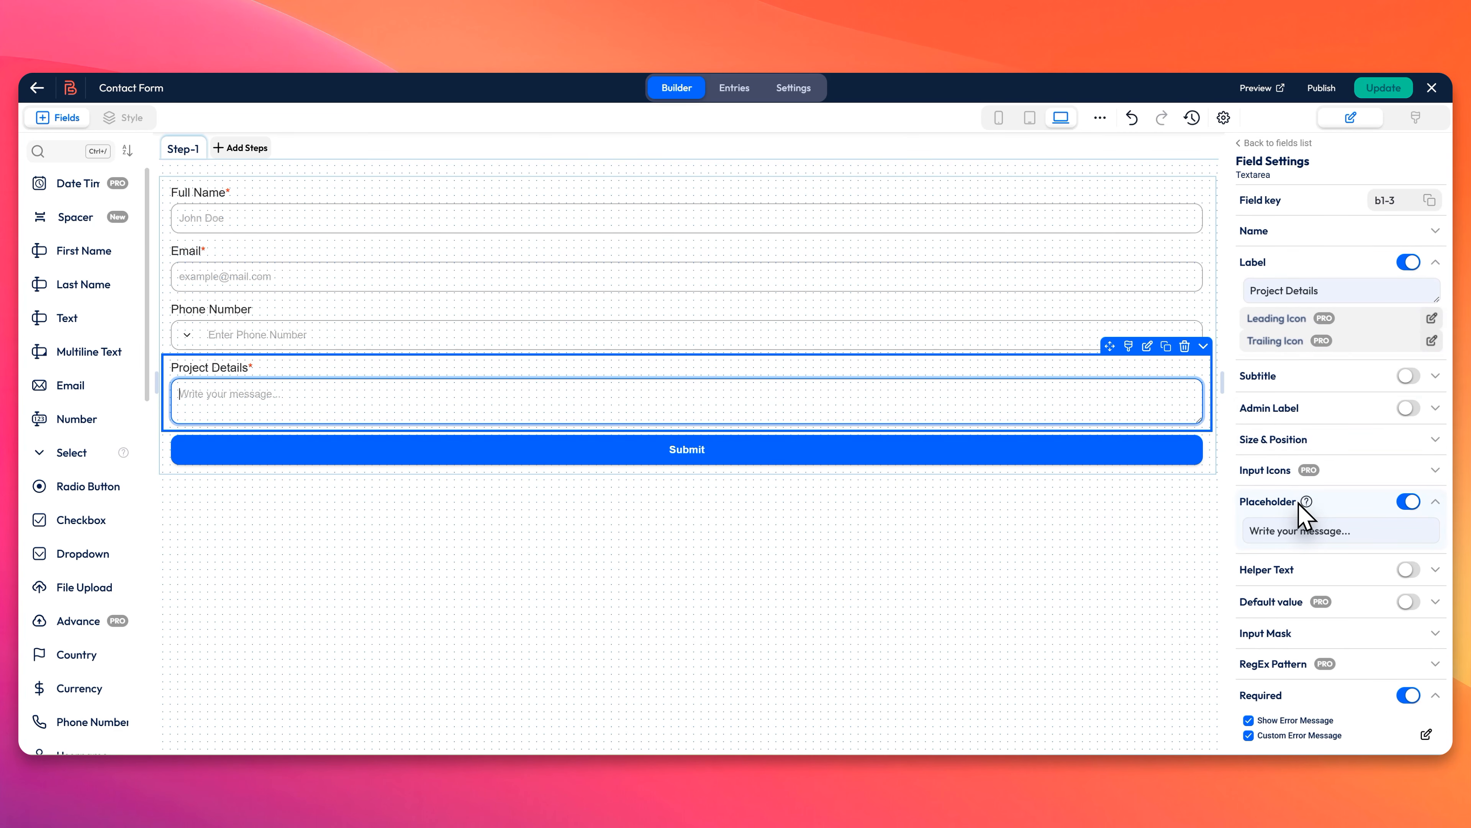
{"action": "triple_click", "coordinate": [1297, 528]}
{"action": "type", "text": "S"}
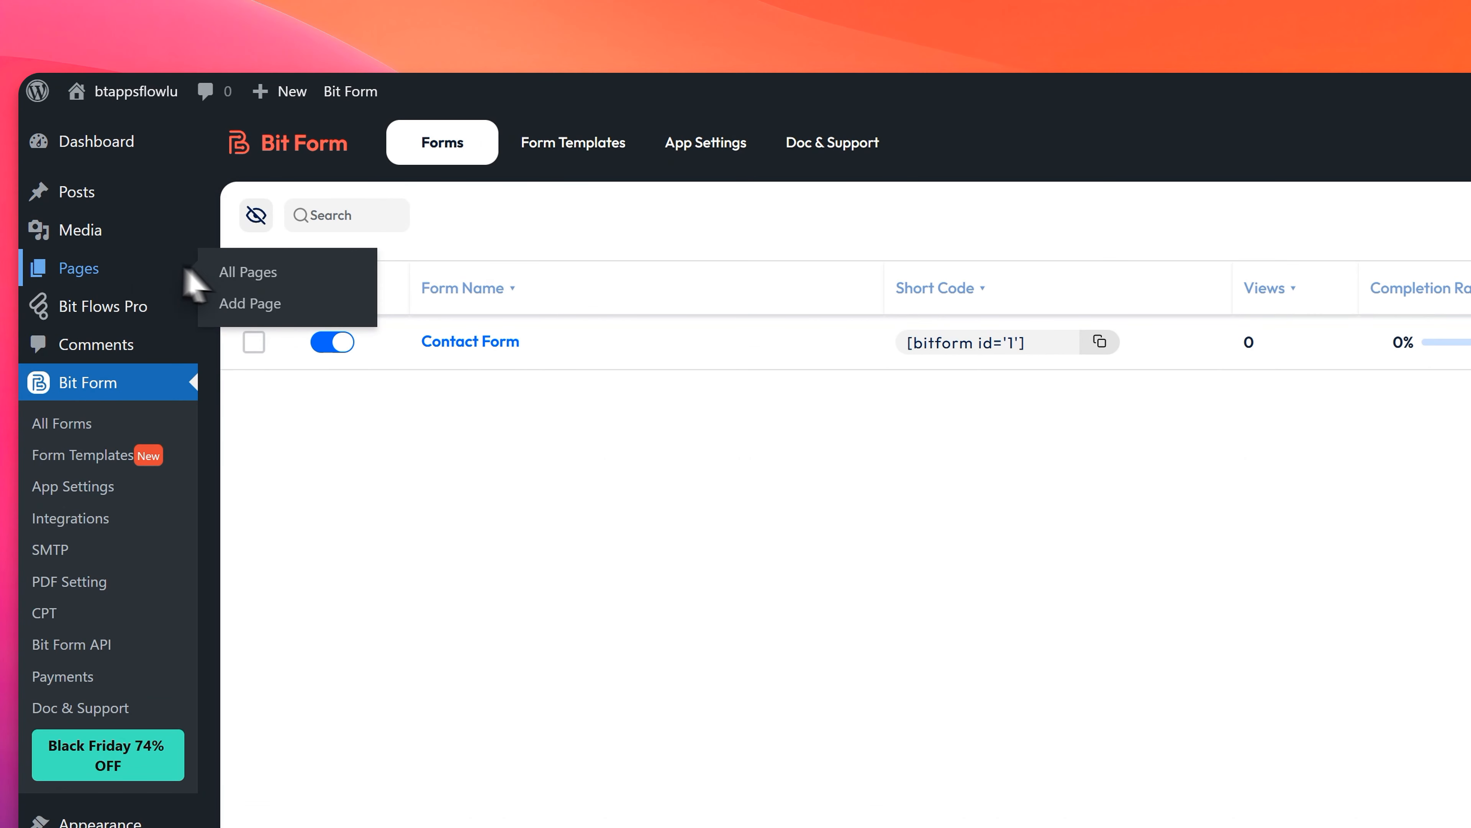
Step: Add a new WordPress page without a starter pattern and title it "Contact Page"
{"action": "left_click", "coordinate": [128, 204]}
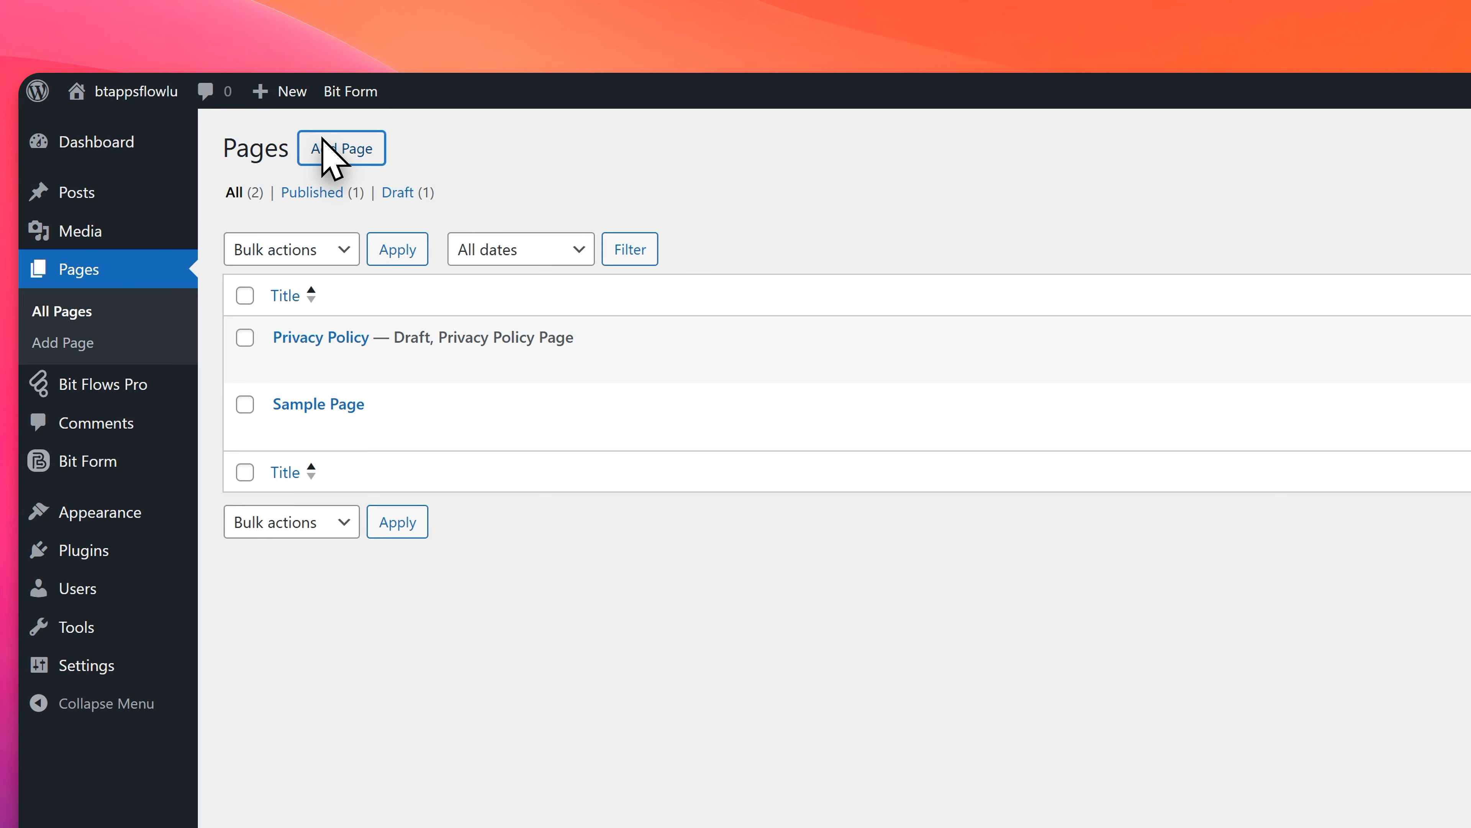
{"action": "left_click", "coordinate": [336, 148]}
{"action": "left_click", "coordinate": [721, 339]}
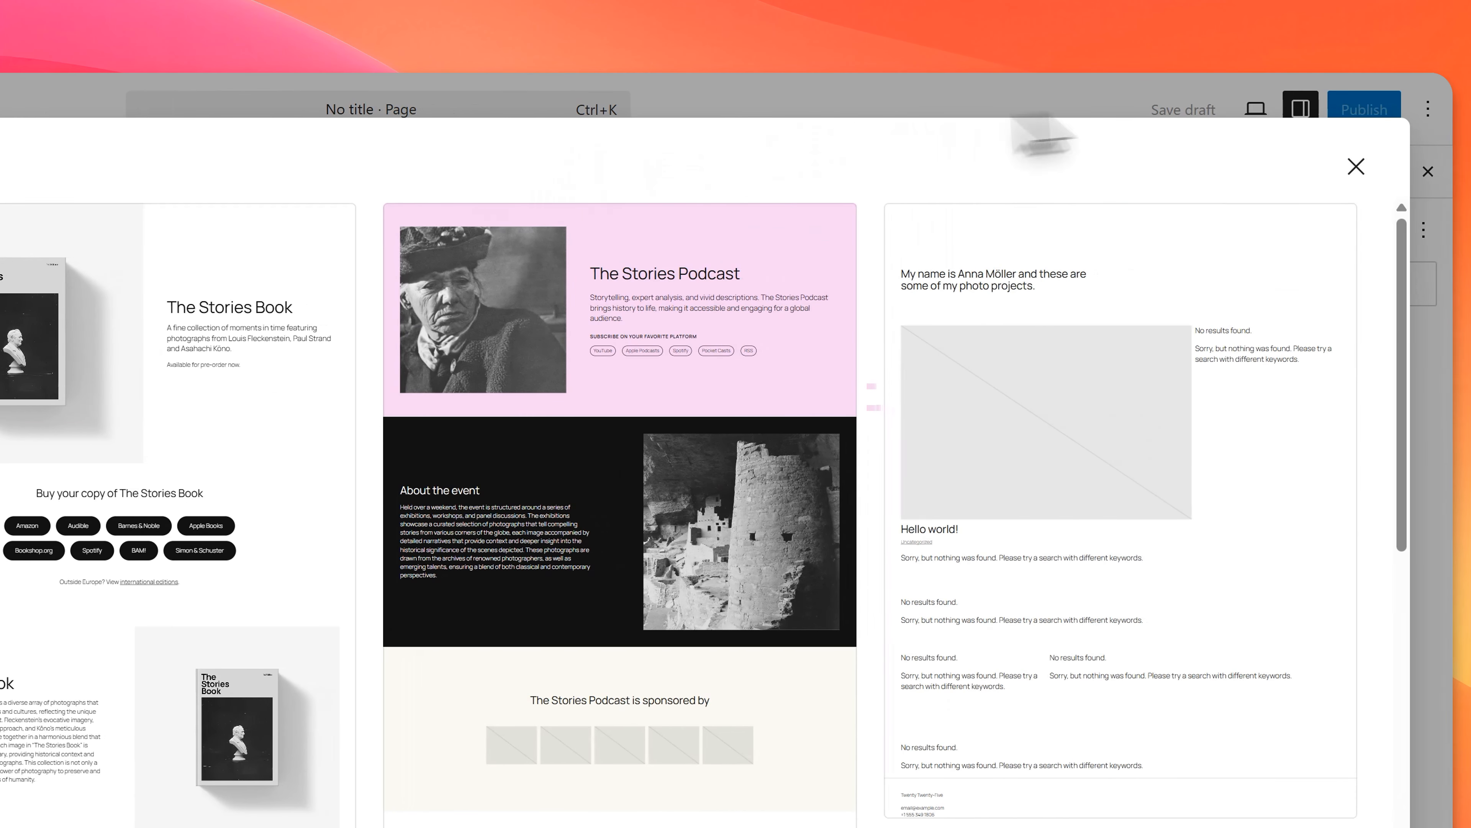
{"action": "left_click", "coordinate": [1357, 166]}
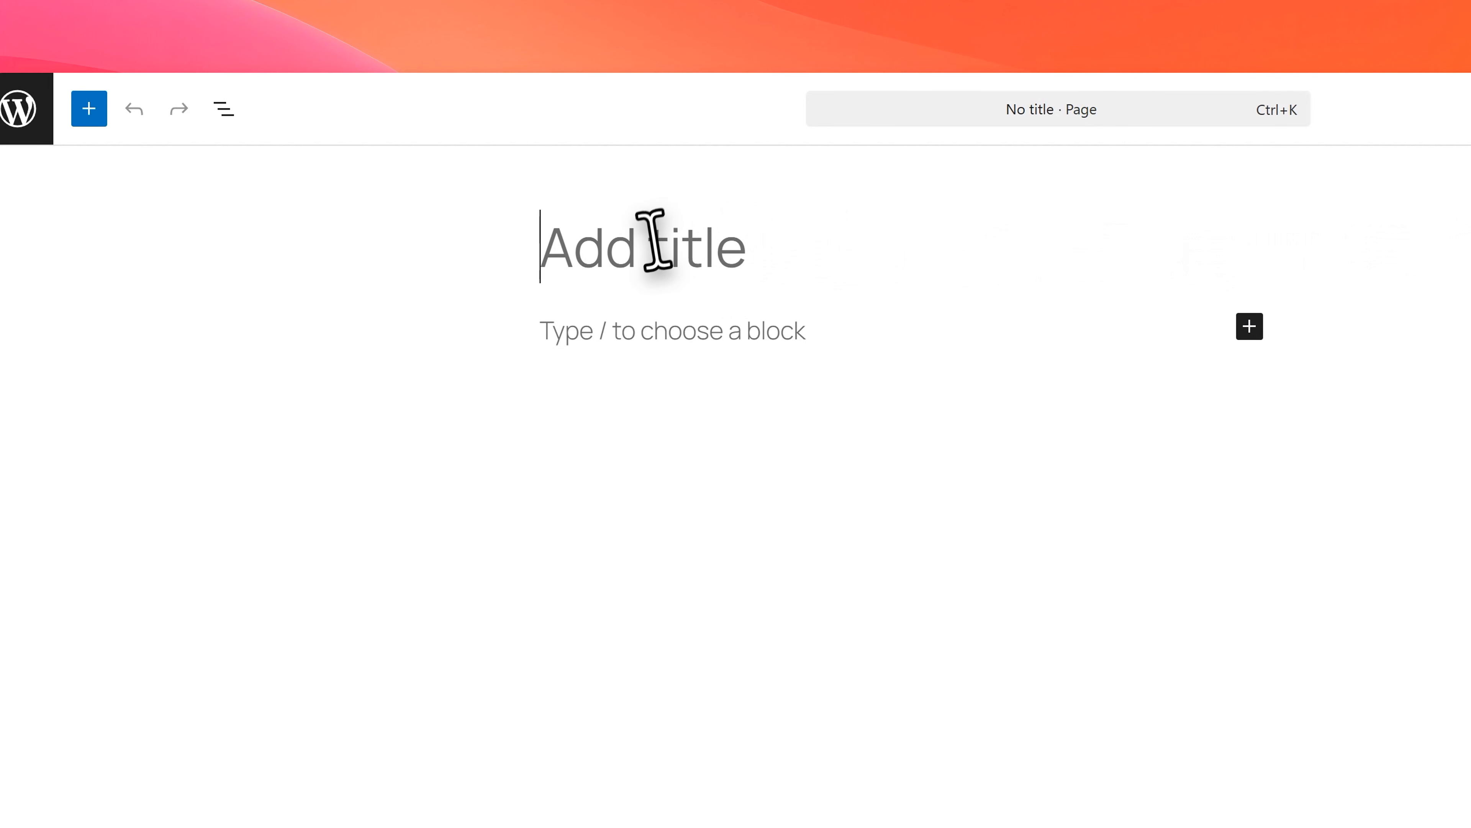
{"action": "type", "text": "Contact Page"}
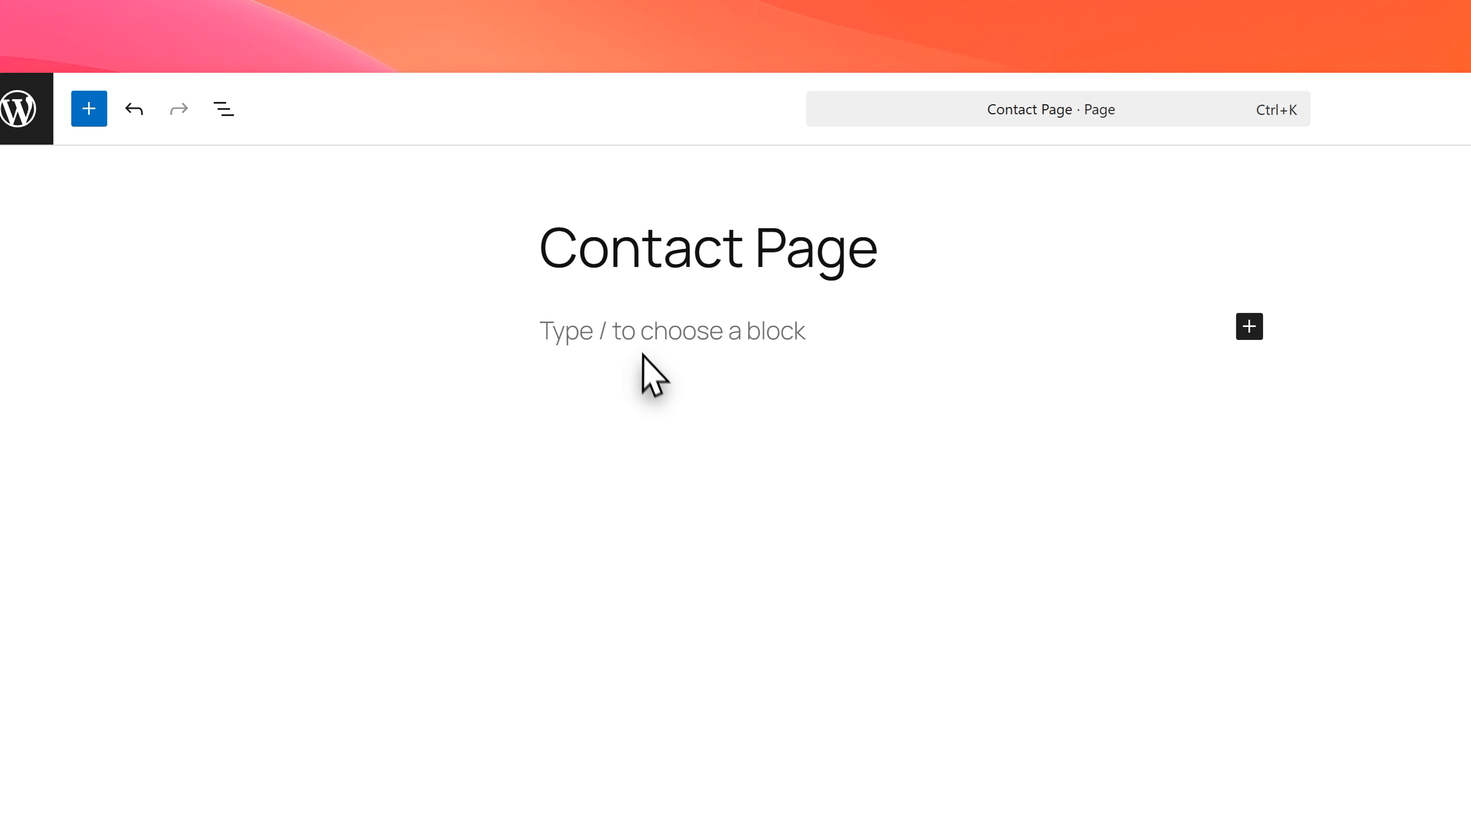
Step: Insert a Shortcode block containing [bitform id='1'] and publish the page
{"action": "left_click", "coordinate": [647, 335]}
{"action": "type", "text": "/short"}
{"action": "key", "text": "Return"}
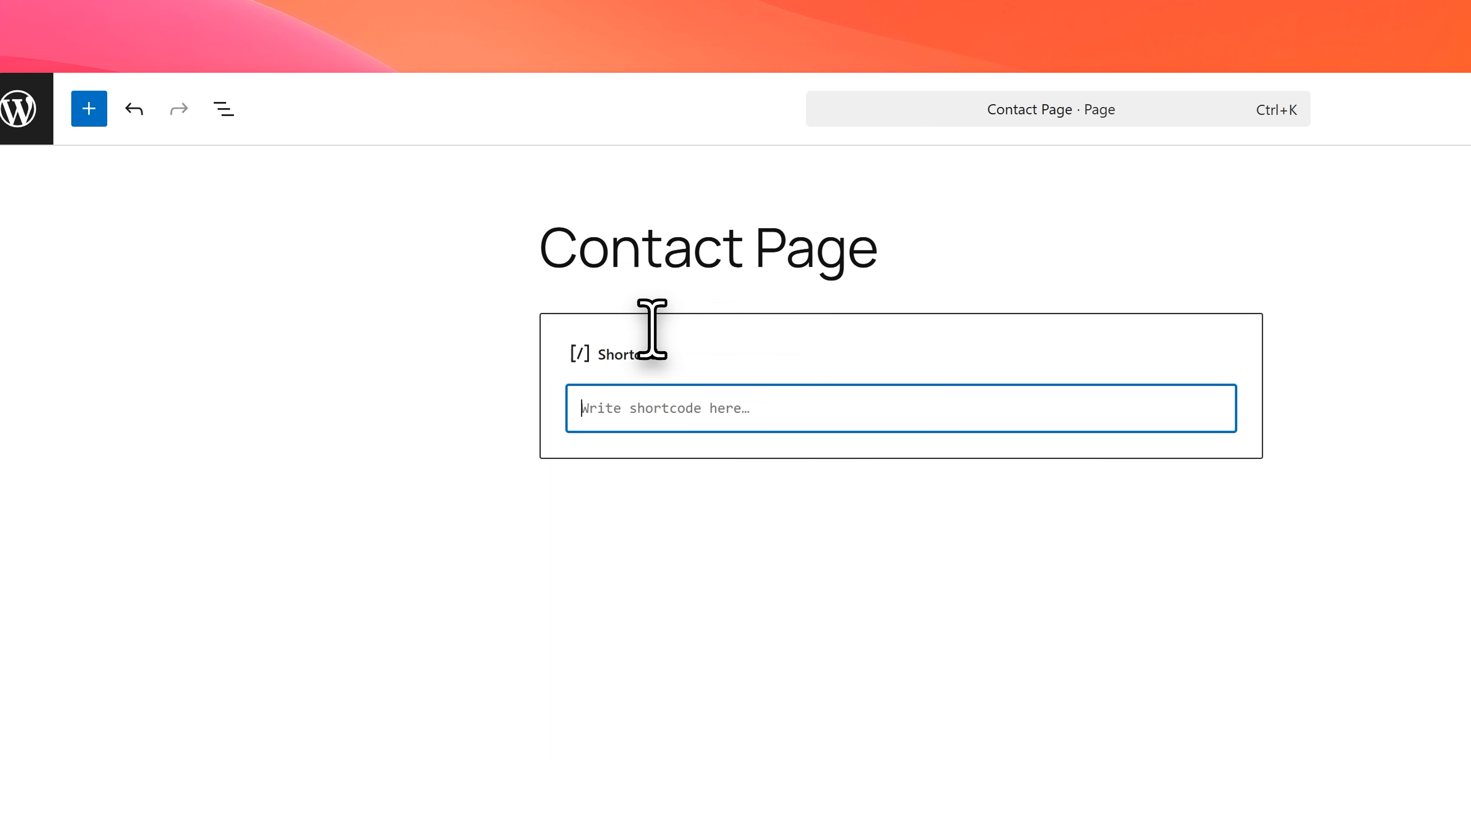
{"action": "type", "text": "[bitform id='1']"}
{"action": "left_click", "coordinate": [1363, 108]}
{"action": "left_click", "coordinate": [1373, 109]}
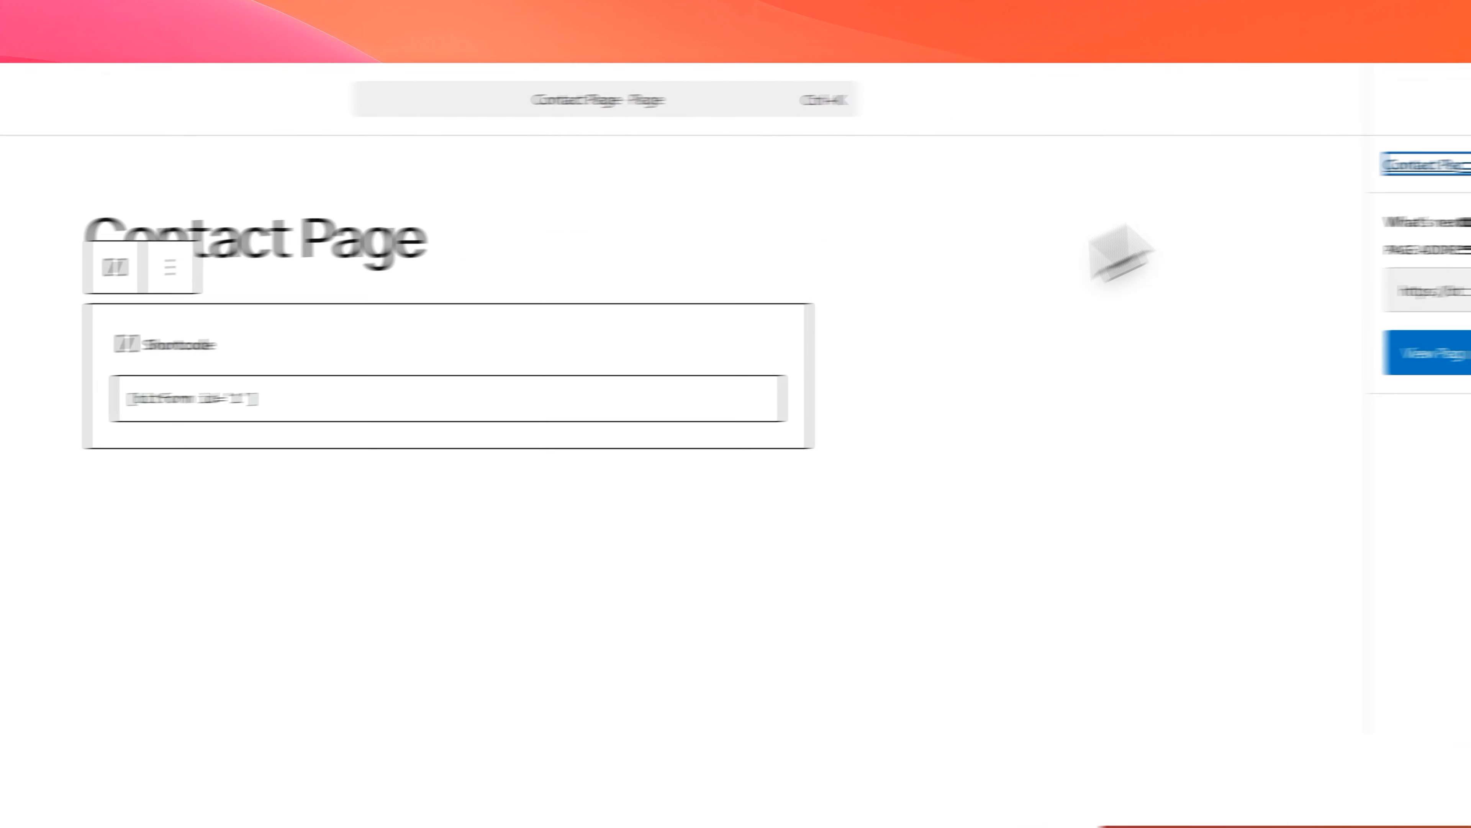
Step: View the published Contact Page and check the embedded form's fields, dismissing the notification pop-up
{"action": "left_click", "coordinate": [1425, 353]}
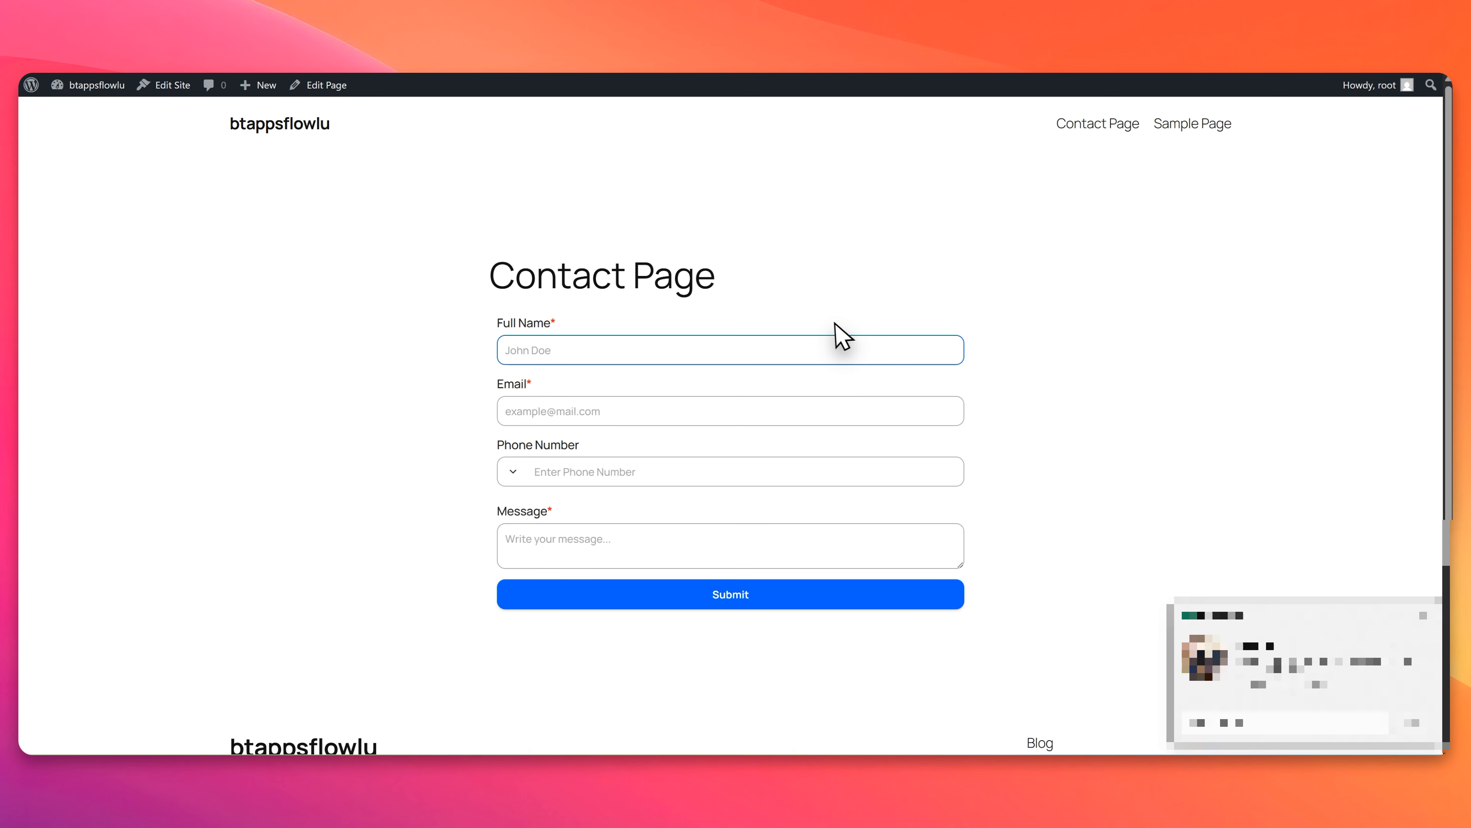
{"action": "left_click", "coordinate": [1422, 615]}
{"action": "left_click", "coordinate": [599, 478]}
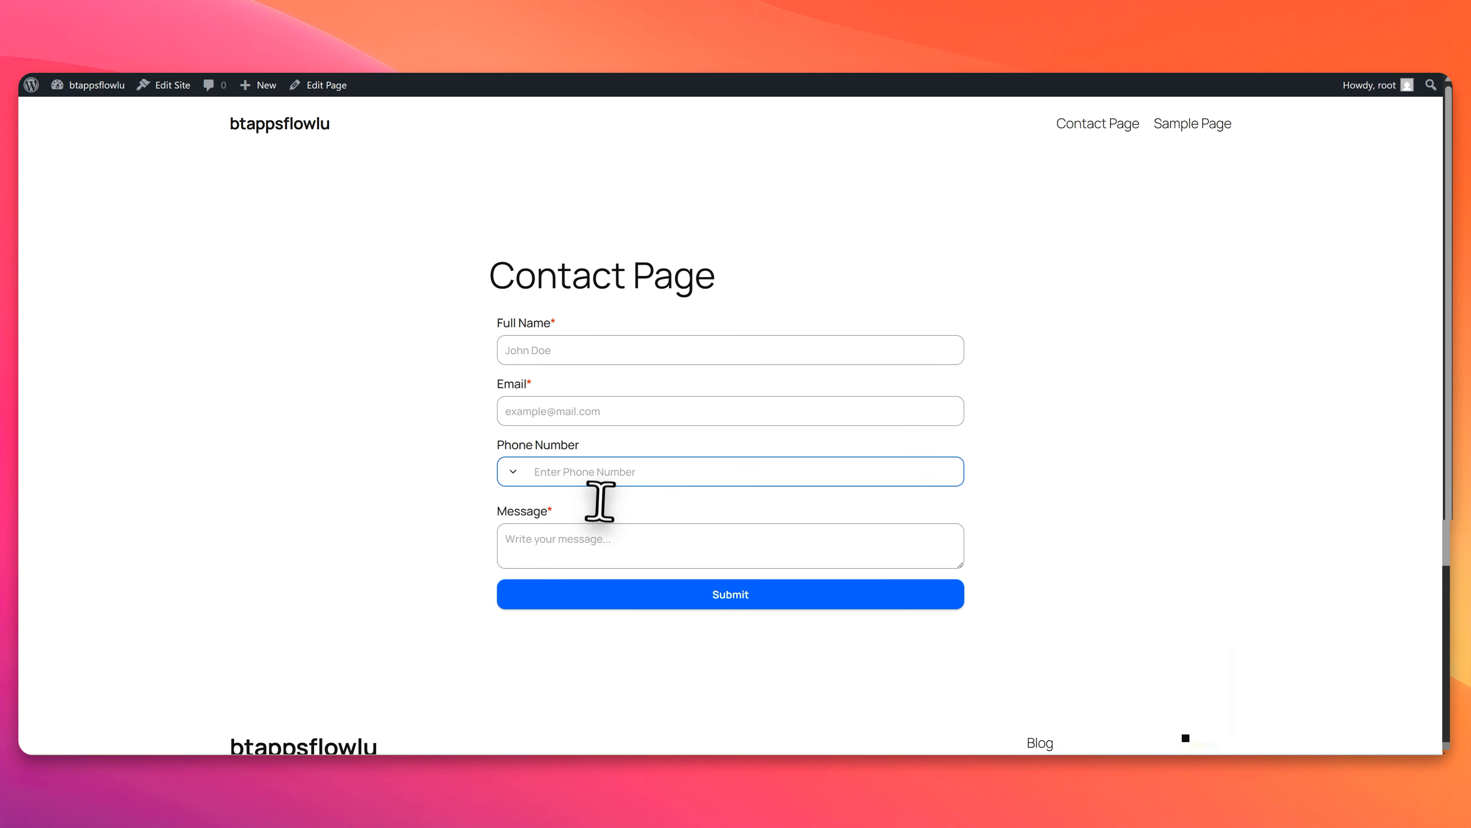
{"action": "scroll", "coordinate": [371, 487], "scroll_direction": "down", "scroll_amount": 5}
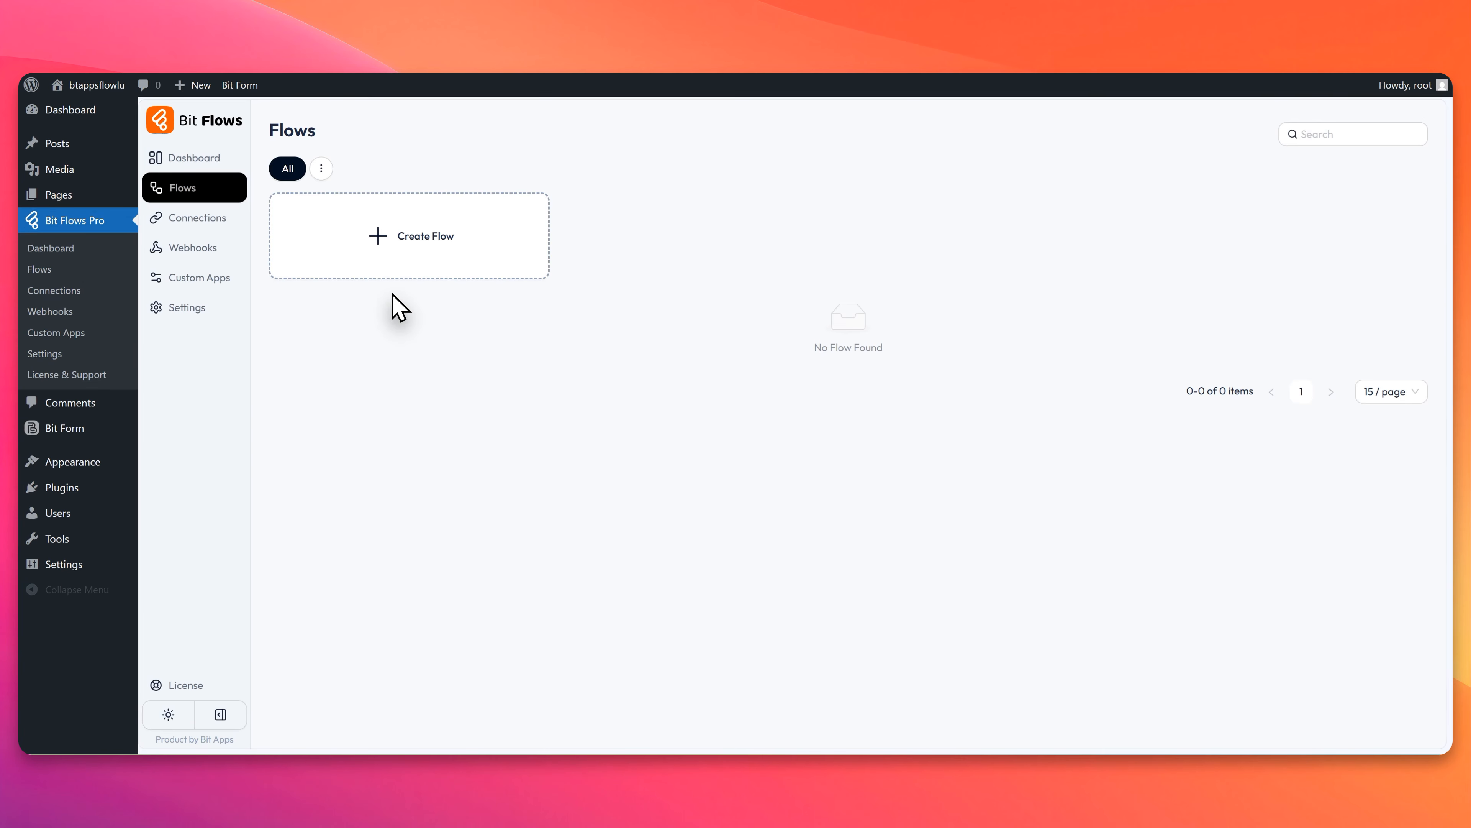
Step: Create a flow titled "Bitform To Flowlu" from the Blank template
{"action": "left_click", "coordinate": [400, 260]}
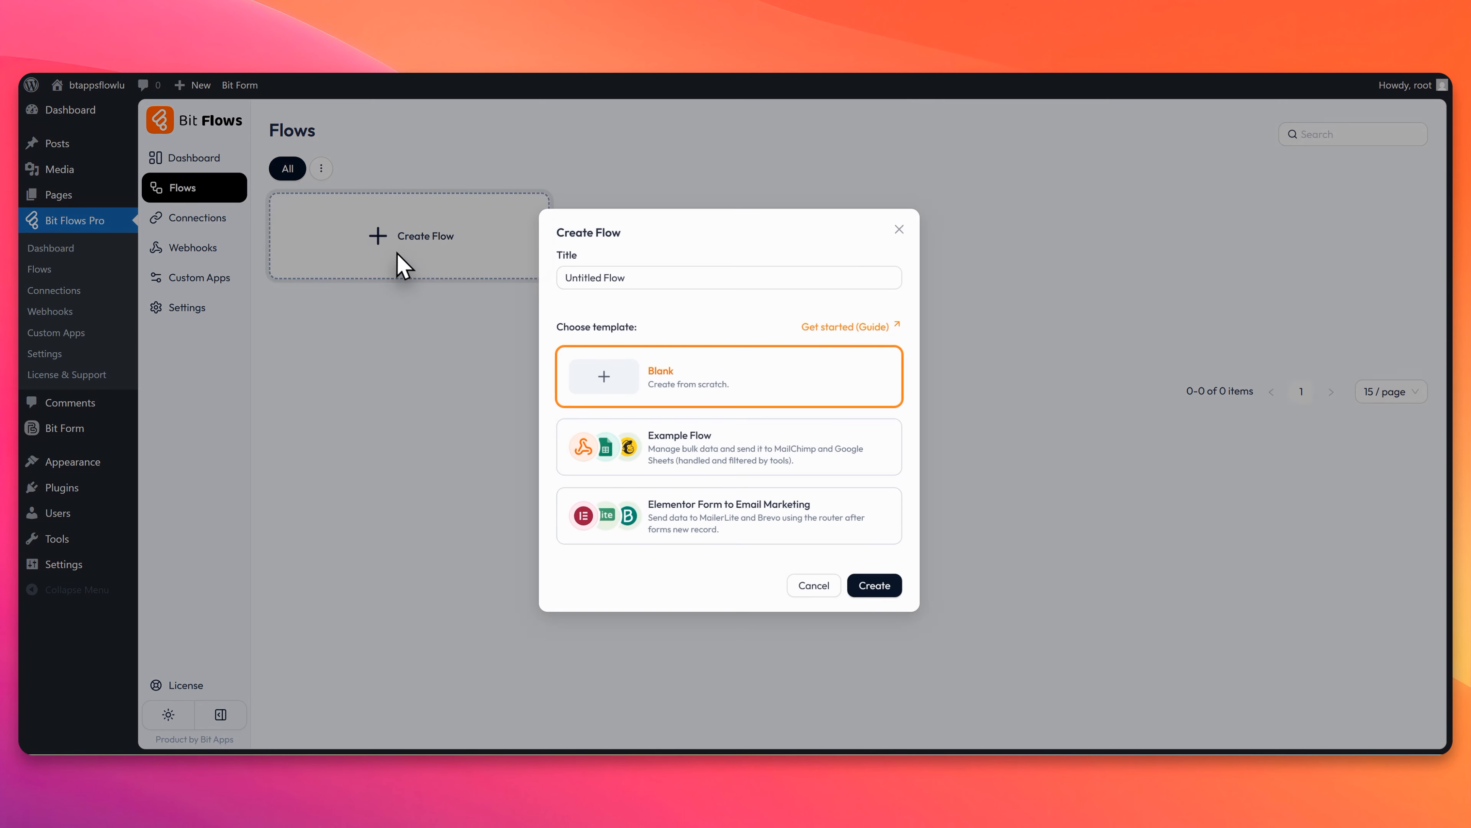
{"action": "left_click", "coordinate": [641, 273]}
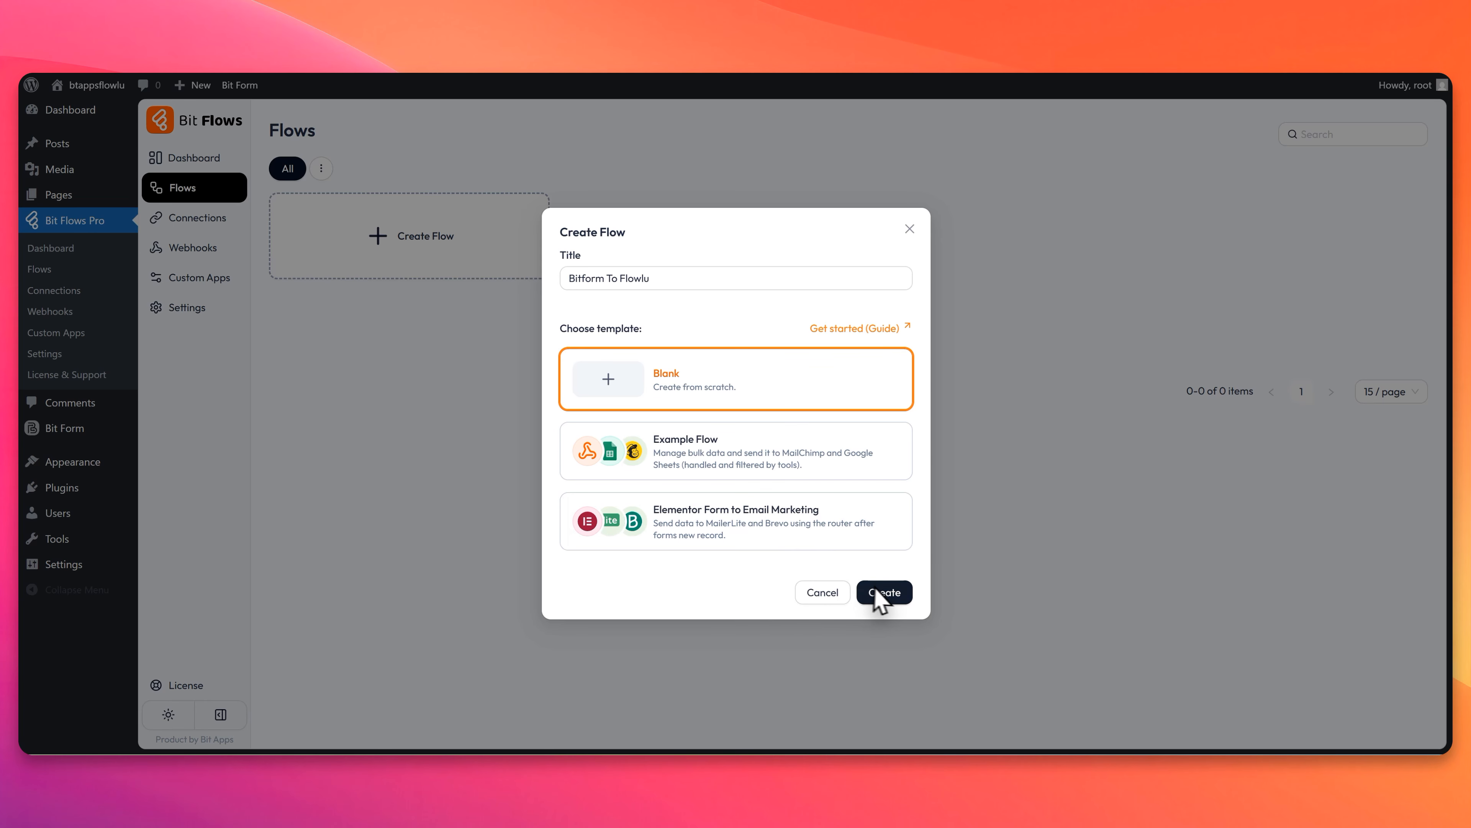
{"action": "left_click", "coordinate": [883, 593]}
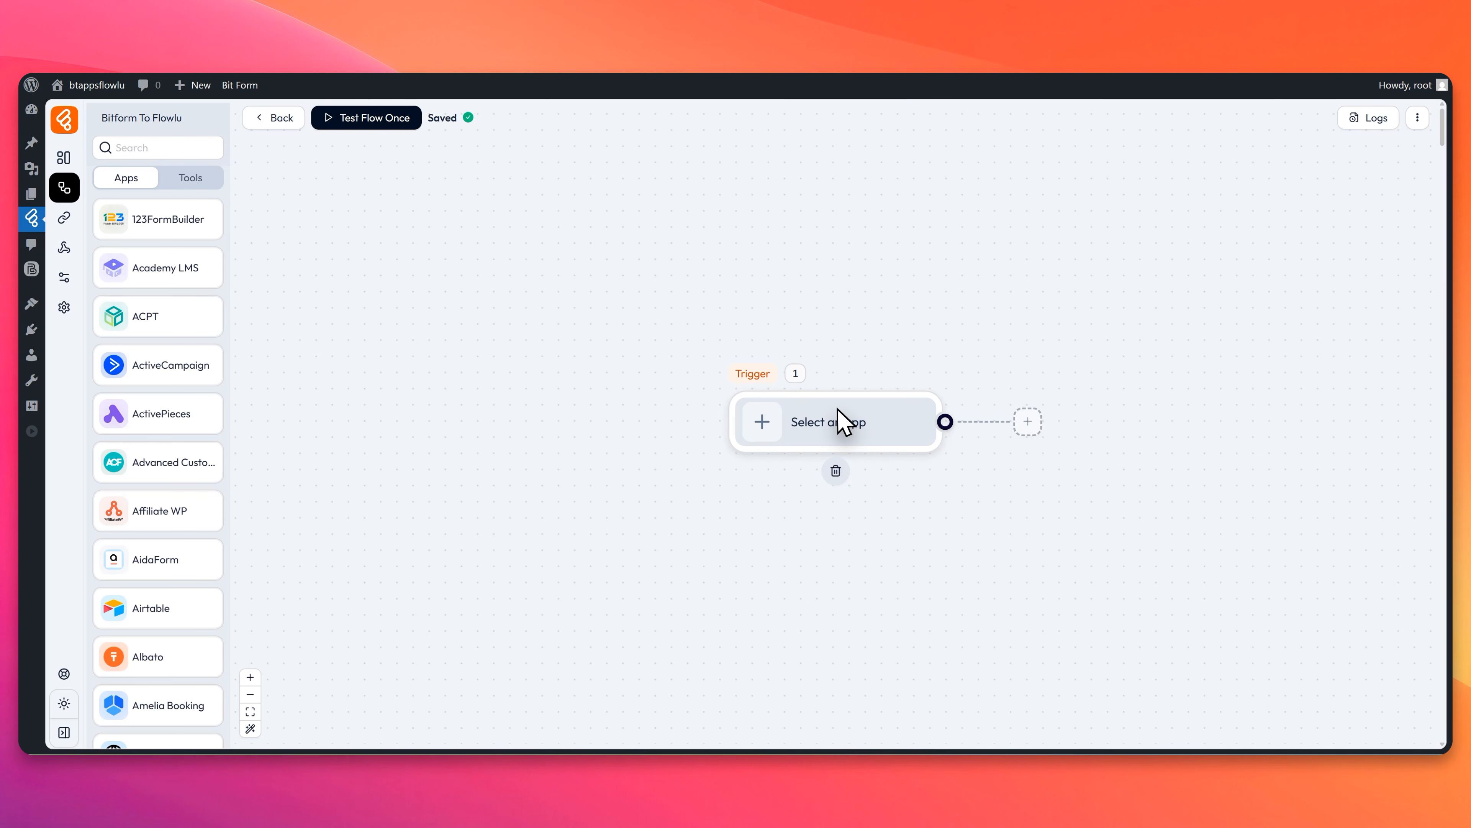
Step: Set the flow's trigger to the Submit Success event of the Bit Form app
{"action": "left_click", "coordinate": [843, 423]}
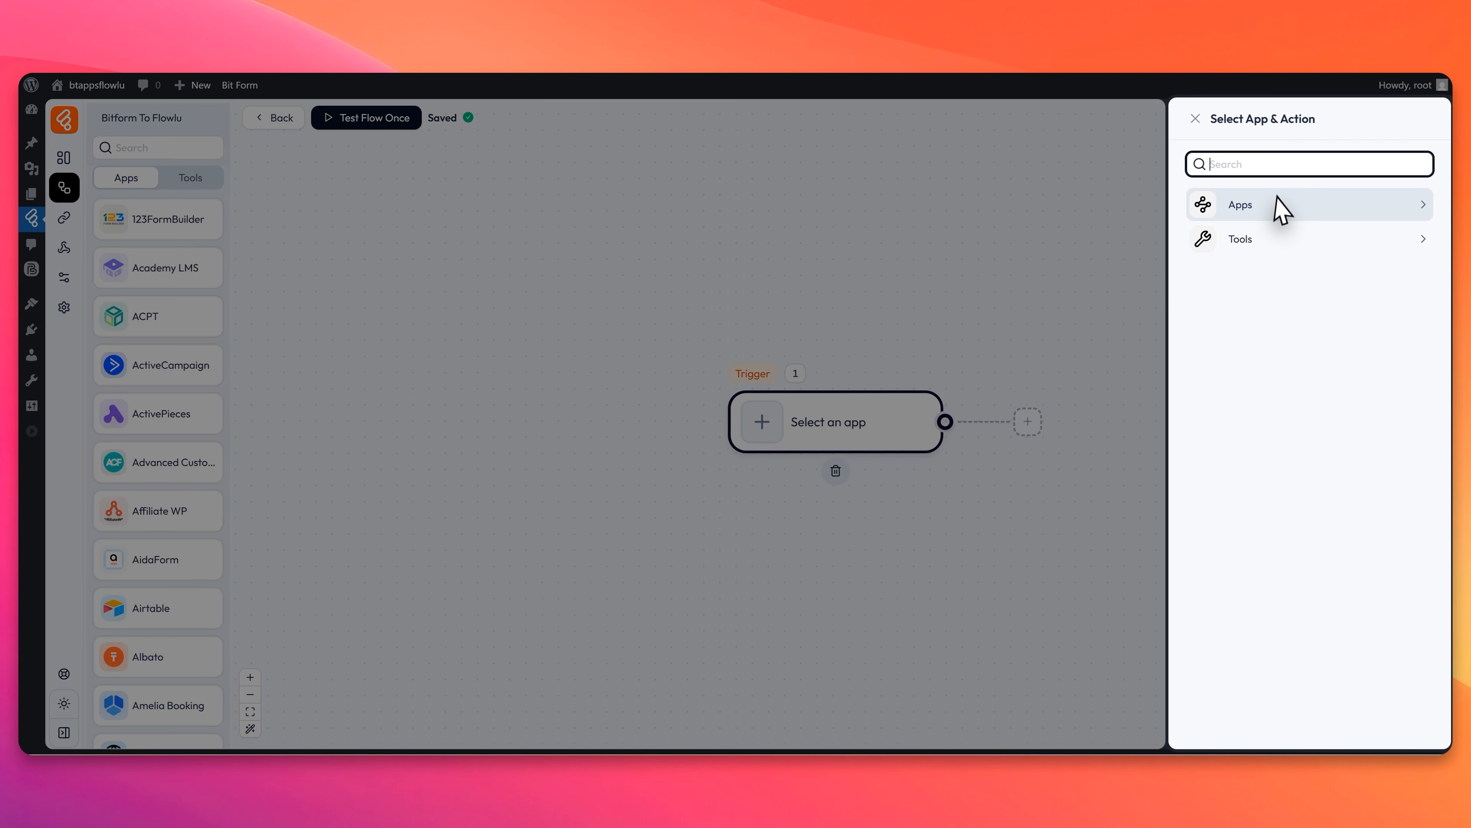
{"action": "left_click", "coordinate": [1264, 204]}
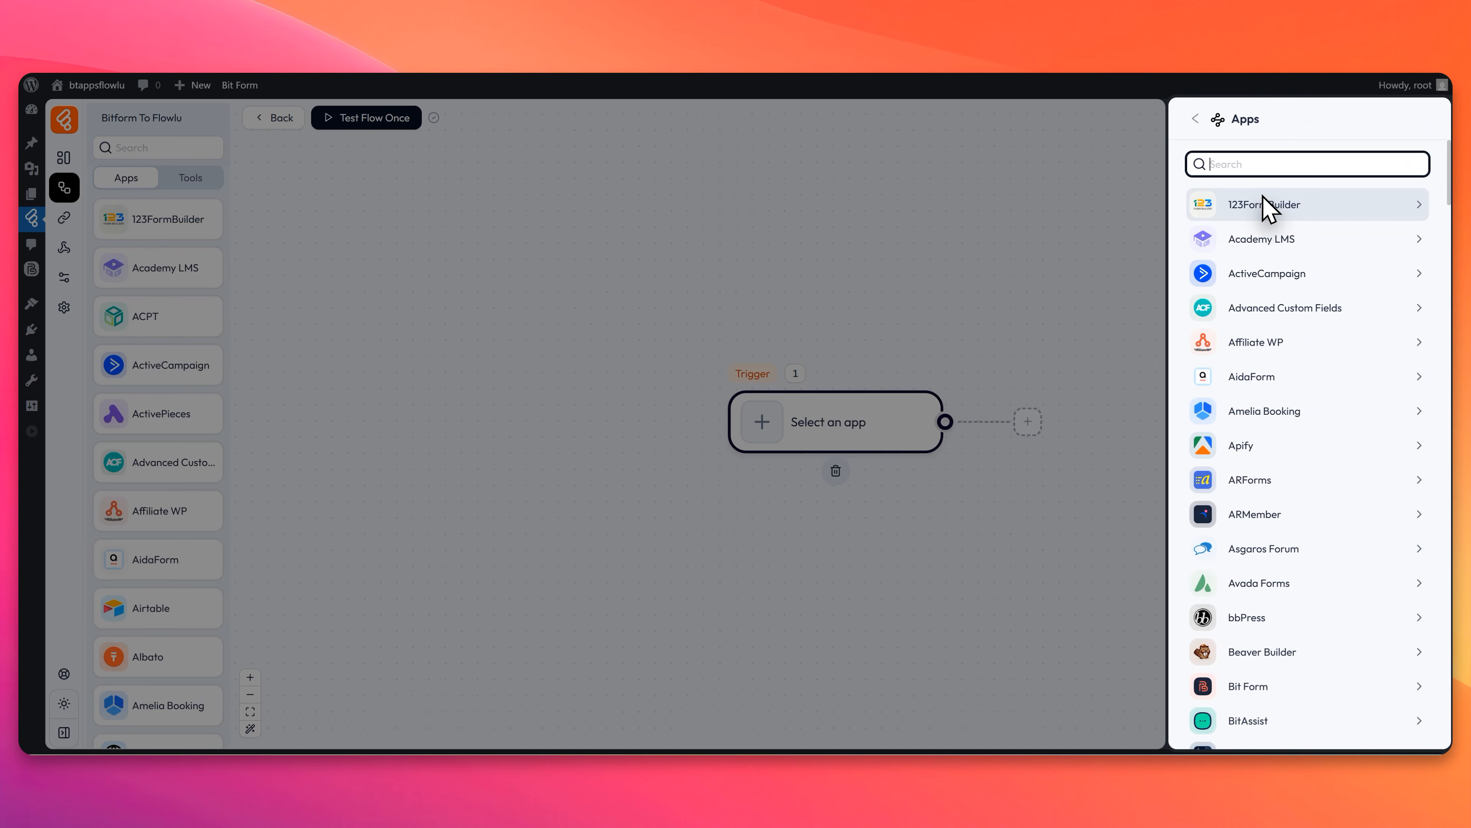
{"action": "type", "text": "bit"}
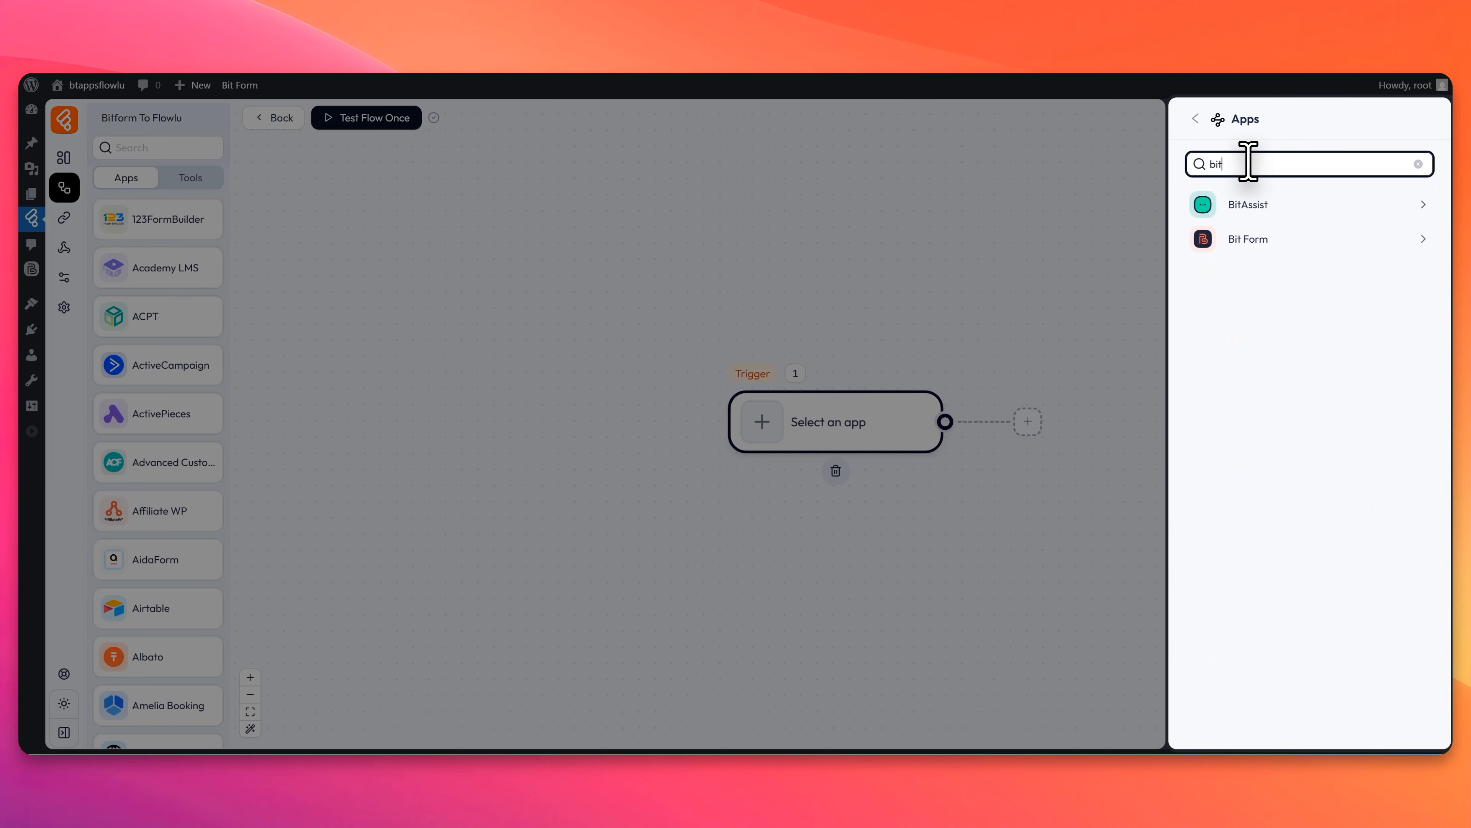
{"action": "left_click", "coordinate": [1251, 239]}
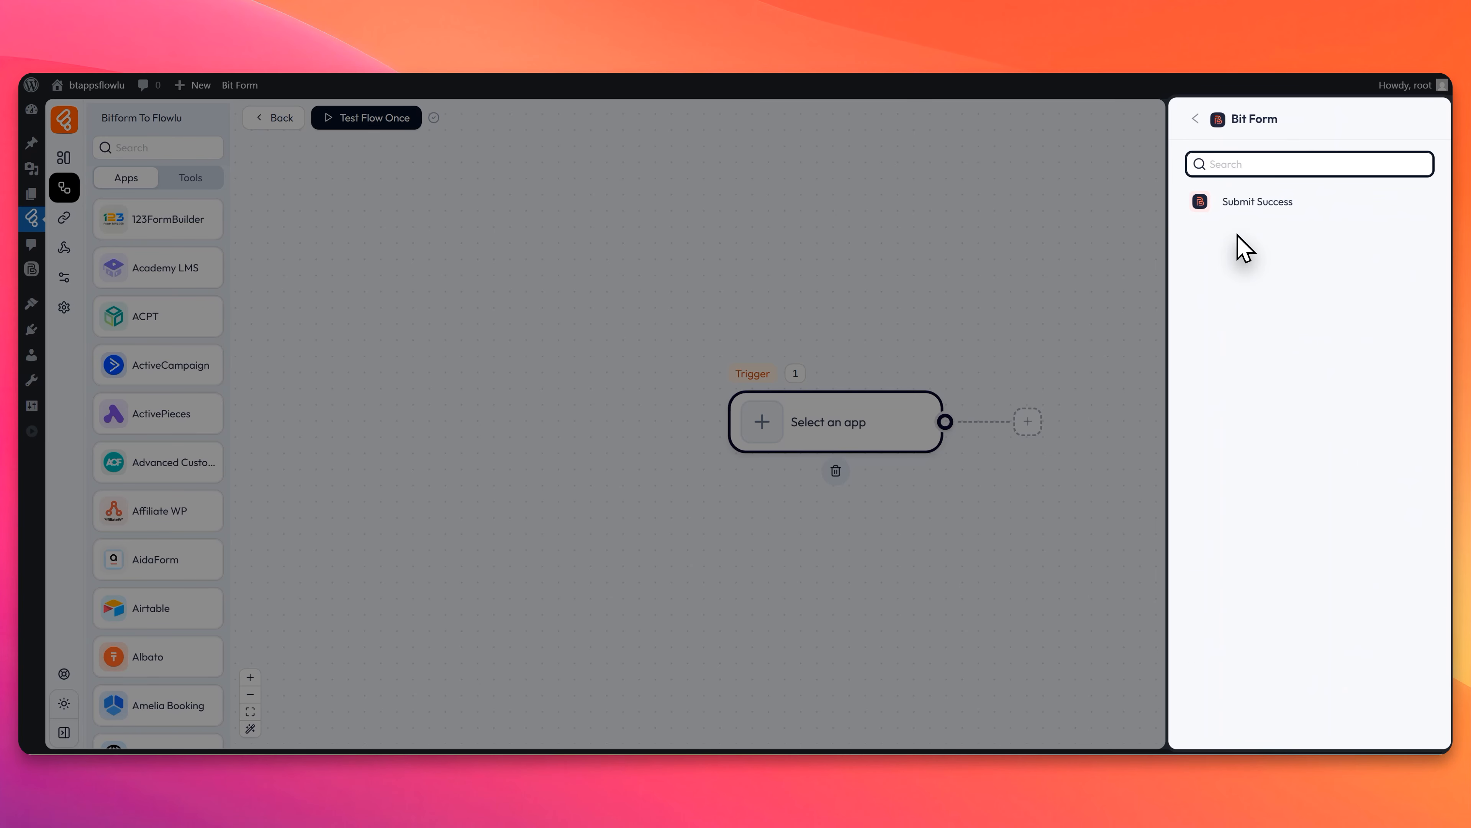
{"action": "left_click", "coordinate": [1256, 204]}
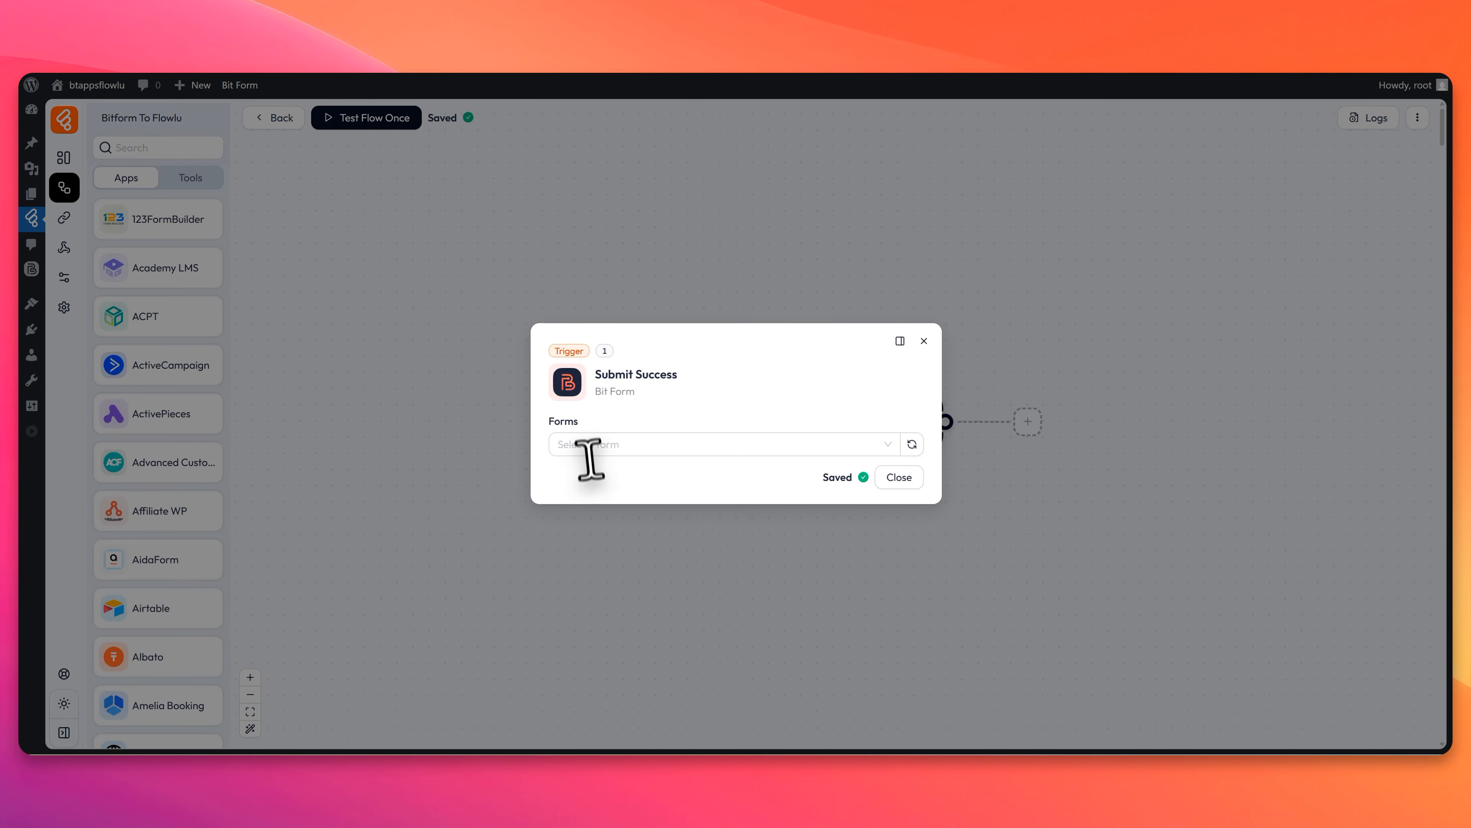
Step: Choose Contact Form as the trigger's form and start listening for a response
{"action": "left_click", "coordinate": [592, 446]}
{"action": "left_click", "coordinate": [609, 498]}
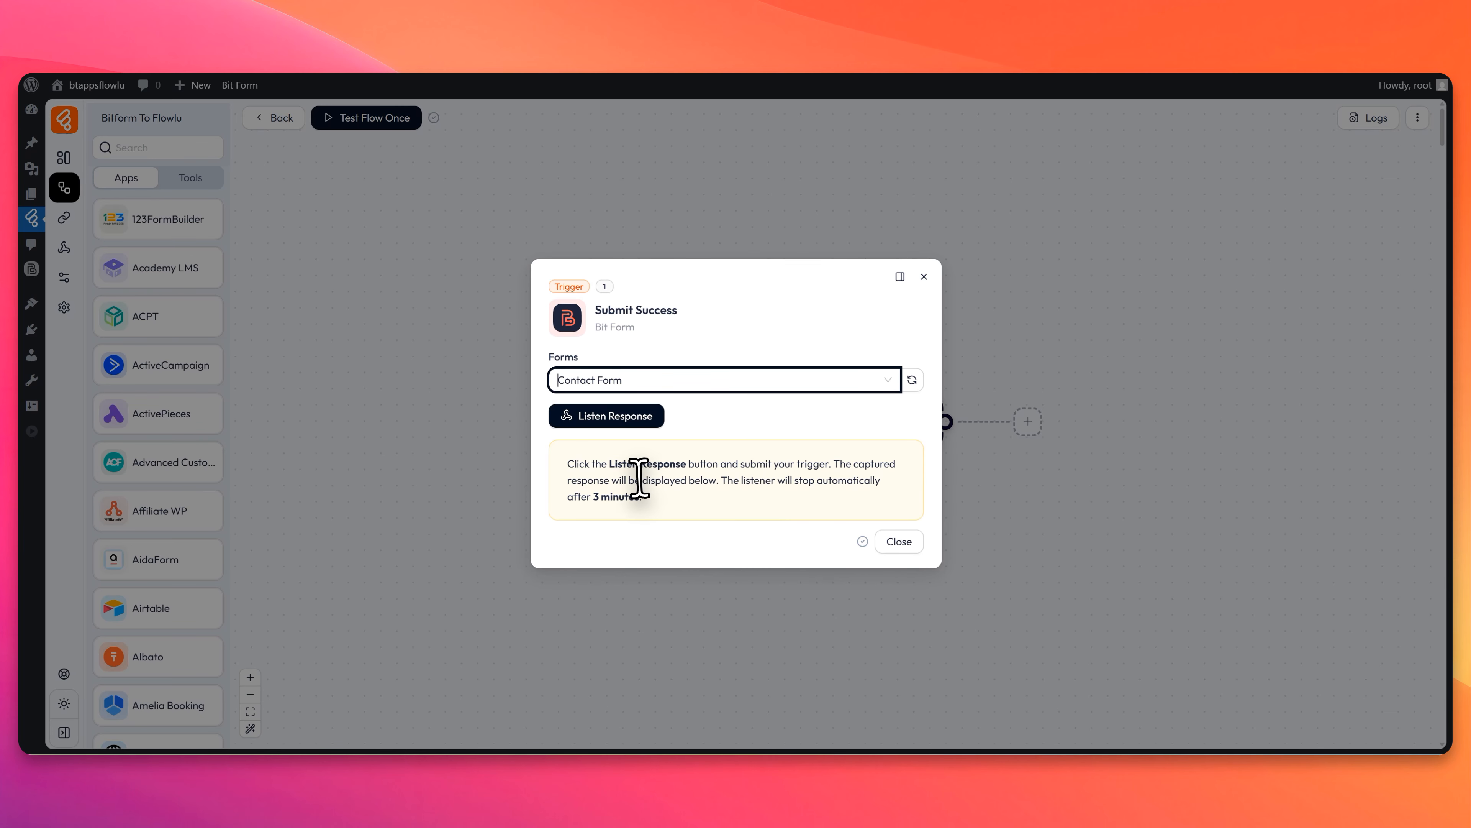
{"action": "left_click", "coordinate": [615, 422]}
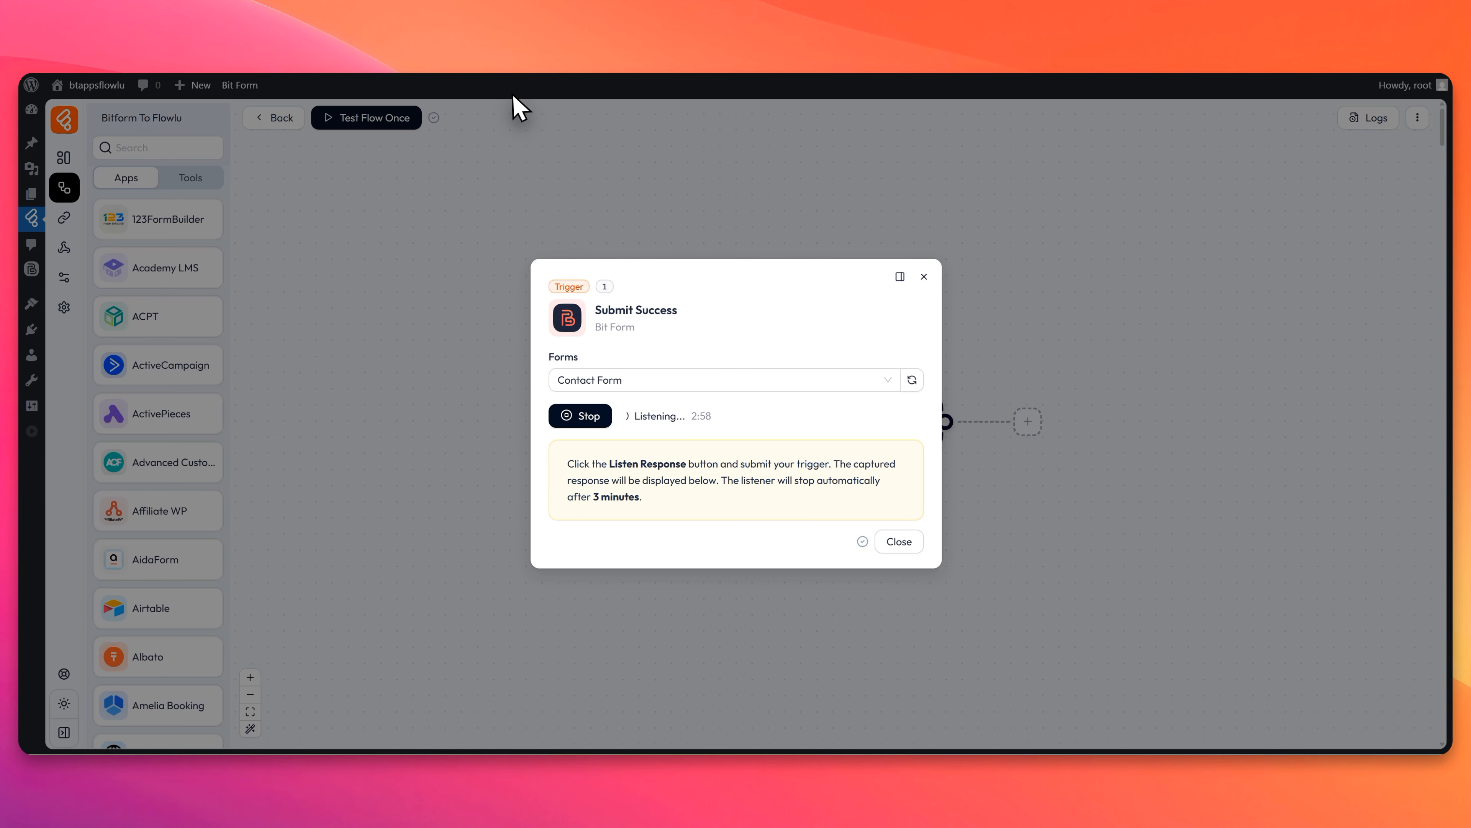
Step: Switch to the published Contact Page and enter the test contact's full name and e-mail in the form
{"action": "key", "text": "ctrl+Tab"}
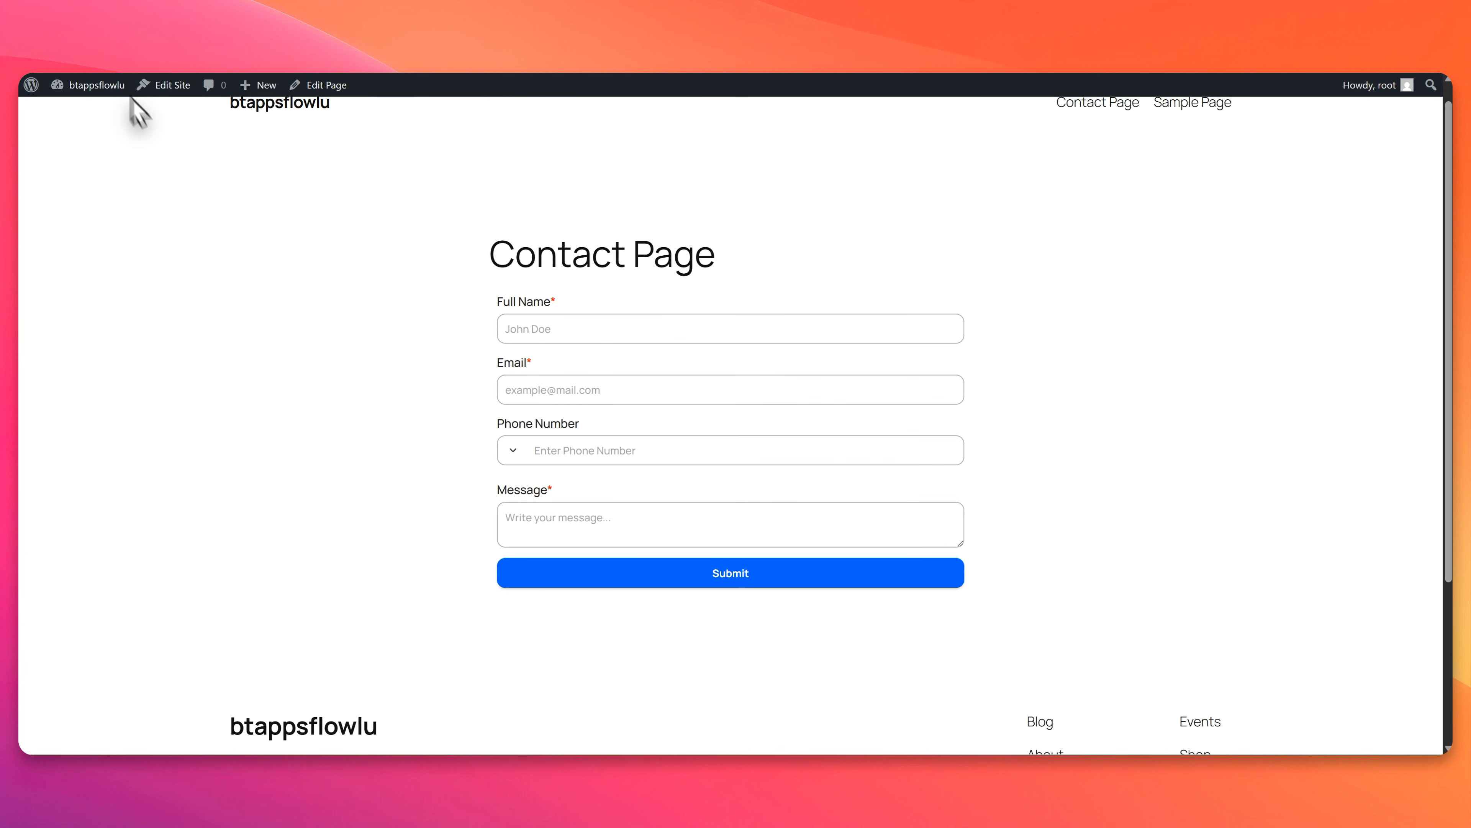
{"action": "left_click", "coordinate": [534, 321]}
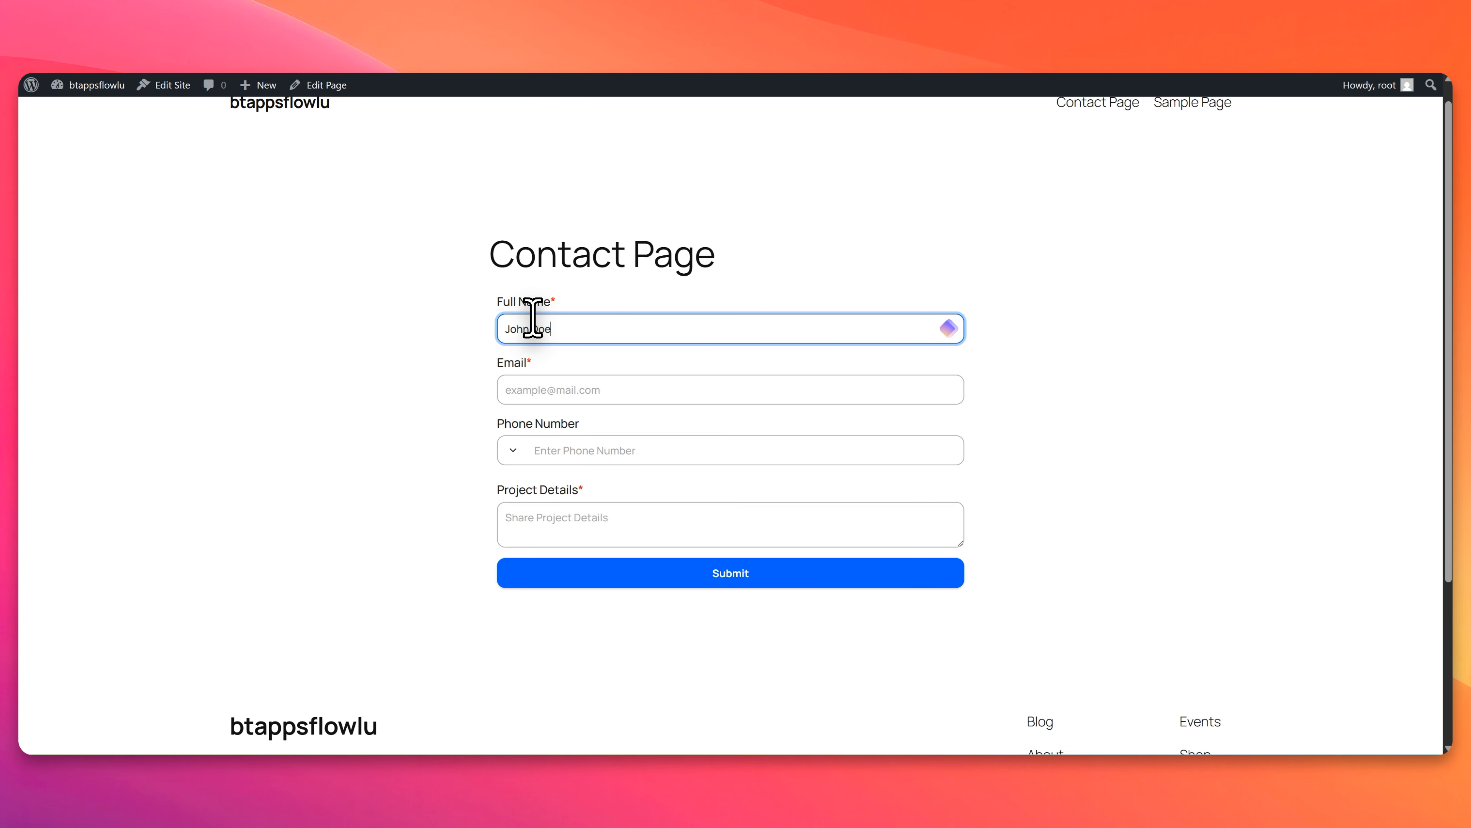
{"action": "key", "text": "Tab"}
{"action": "type", "text": "j"}
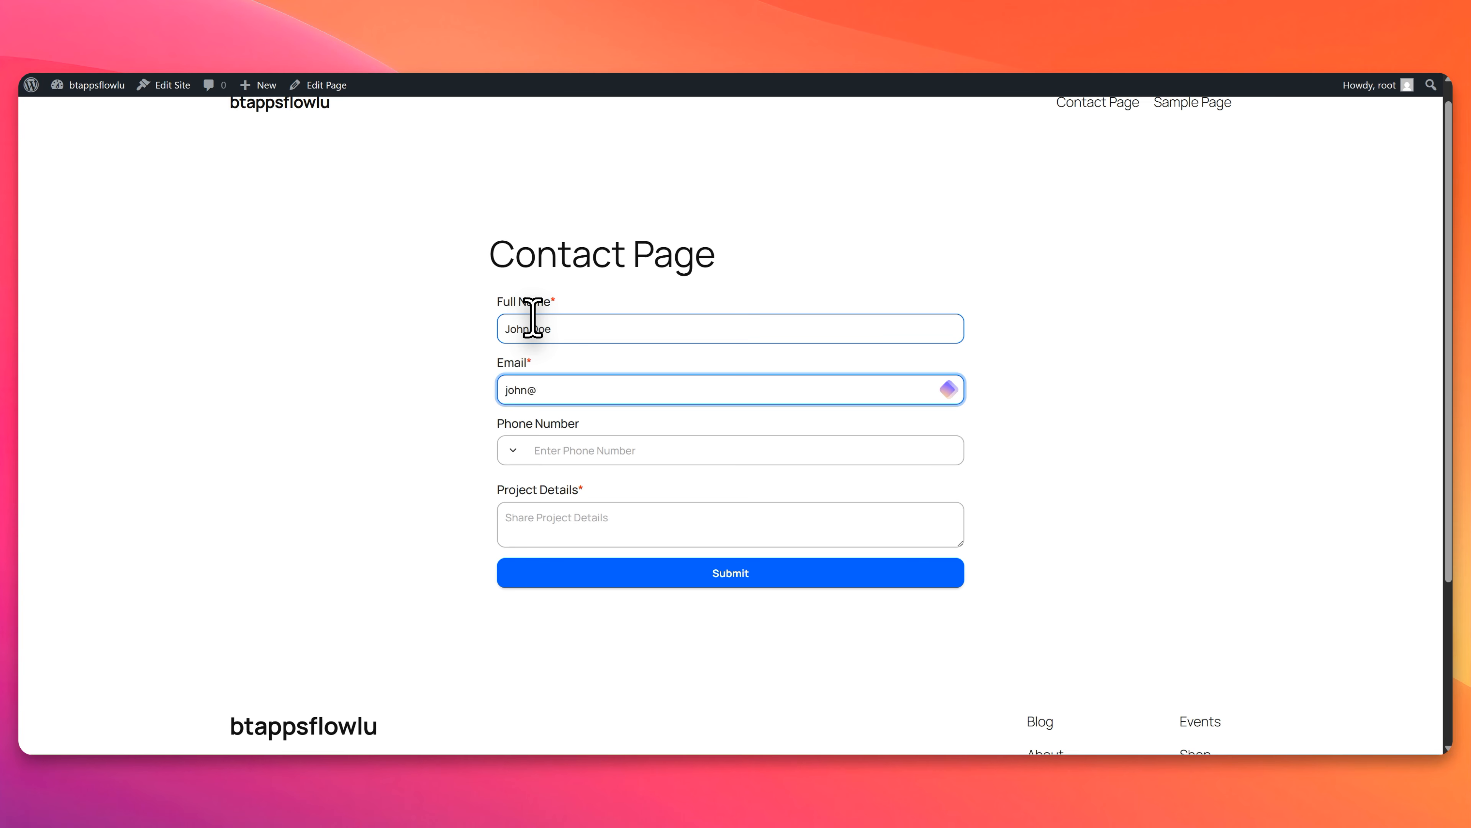
{"action": "key", "text": "Tab"}
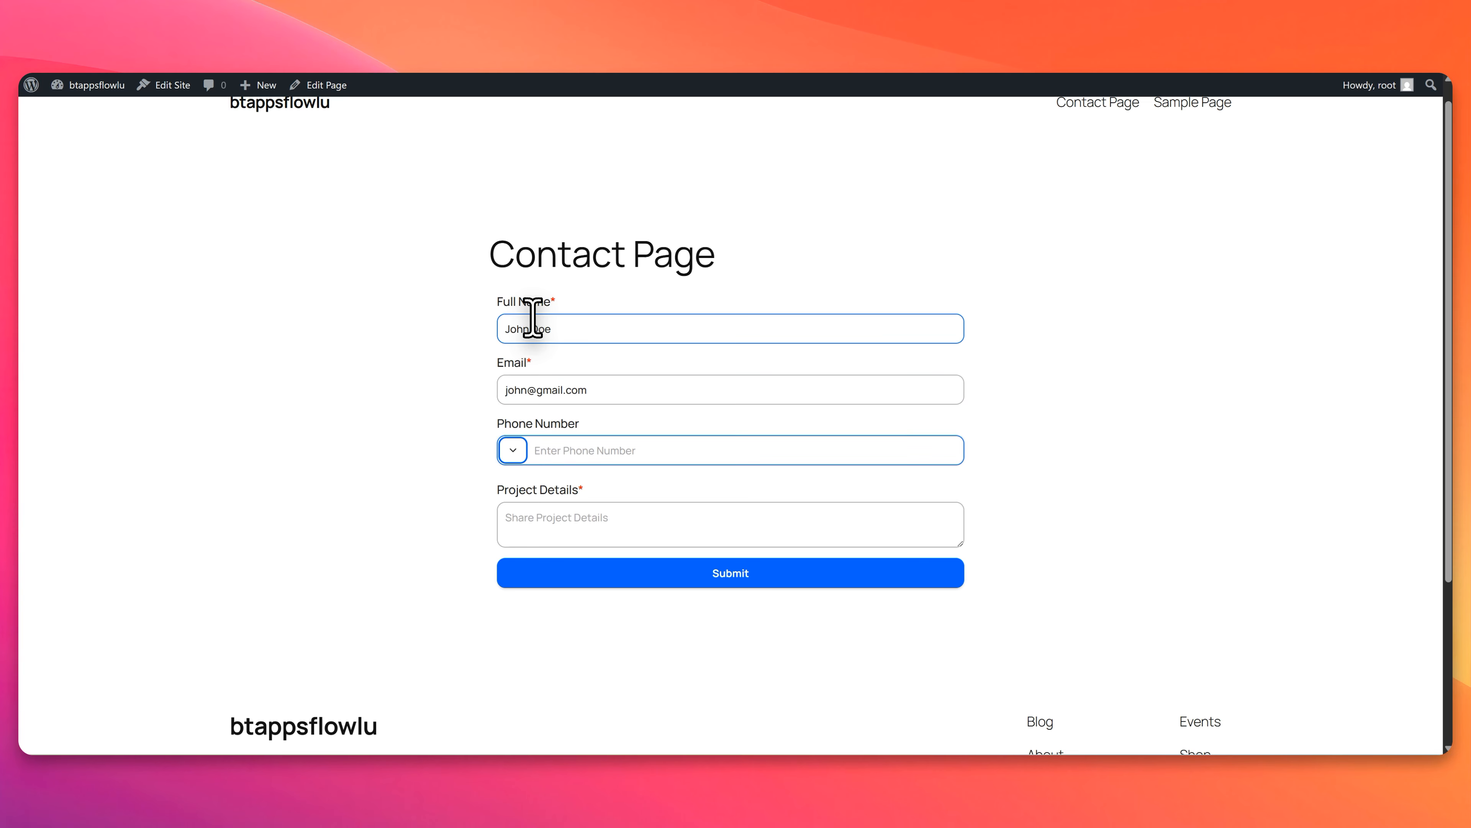
Step: Enter the contact's phone number with India as country, add "Project 1 - Important Potrait of Mona Lisa" as project details, and submit the form
{"action": "key", "text": "Return"}
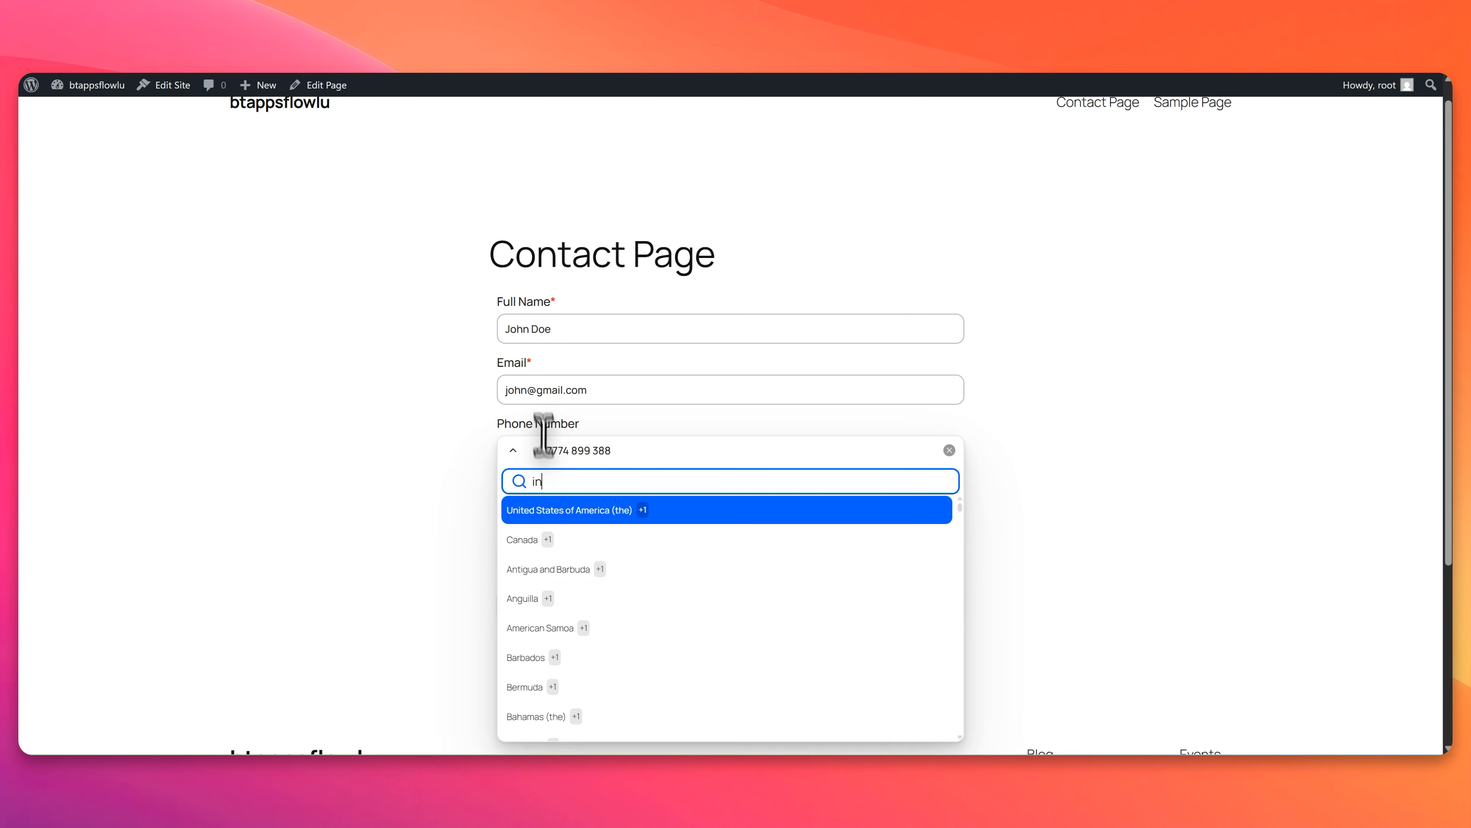
{"action": "type", "text": "india"}
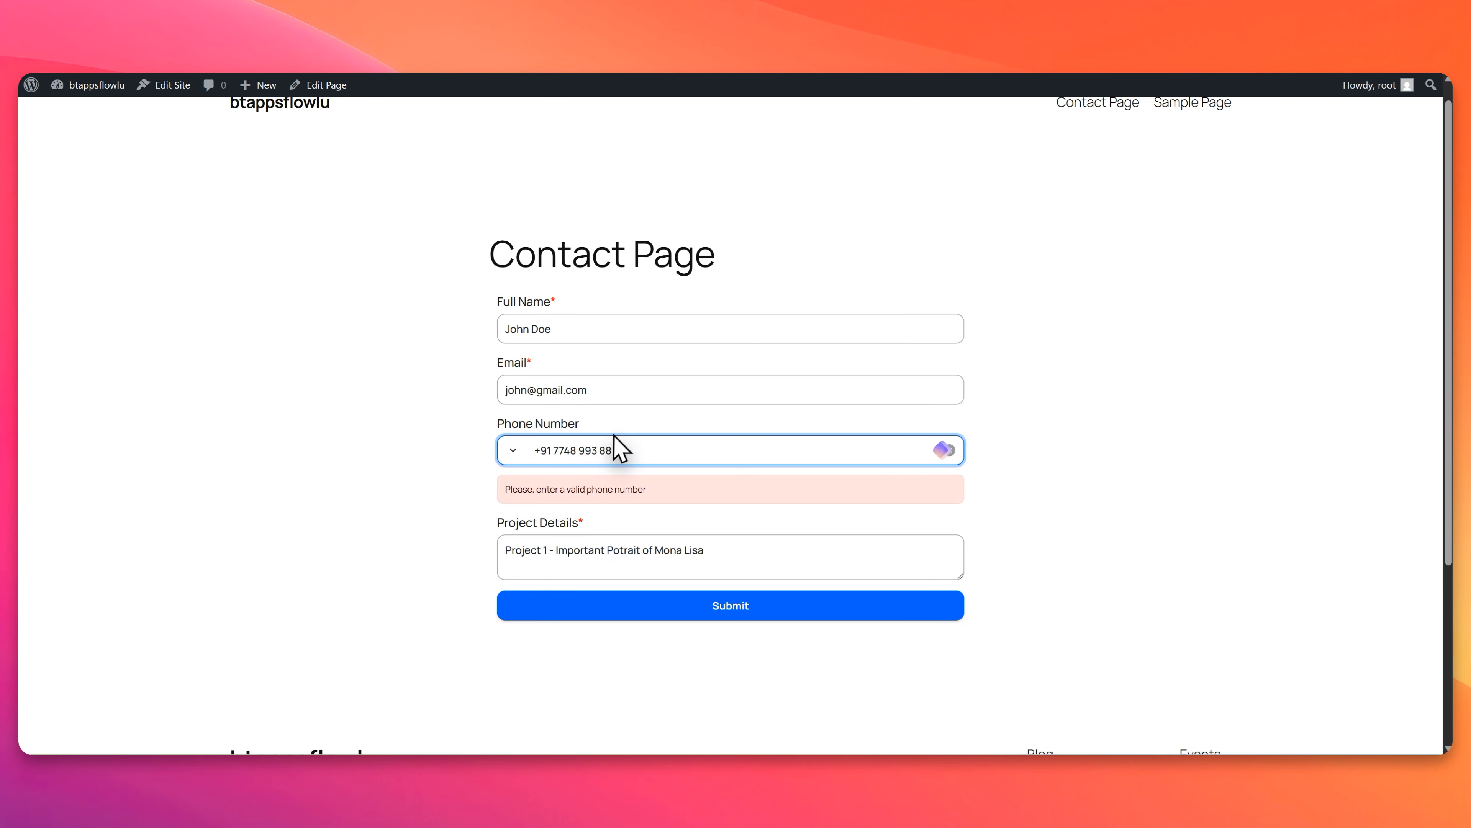
{"action": "left_click_drag", "start_coordinate": [615, 450], "coordinate": [553, 451]}
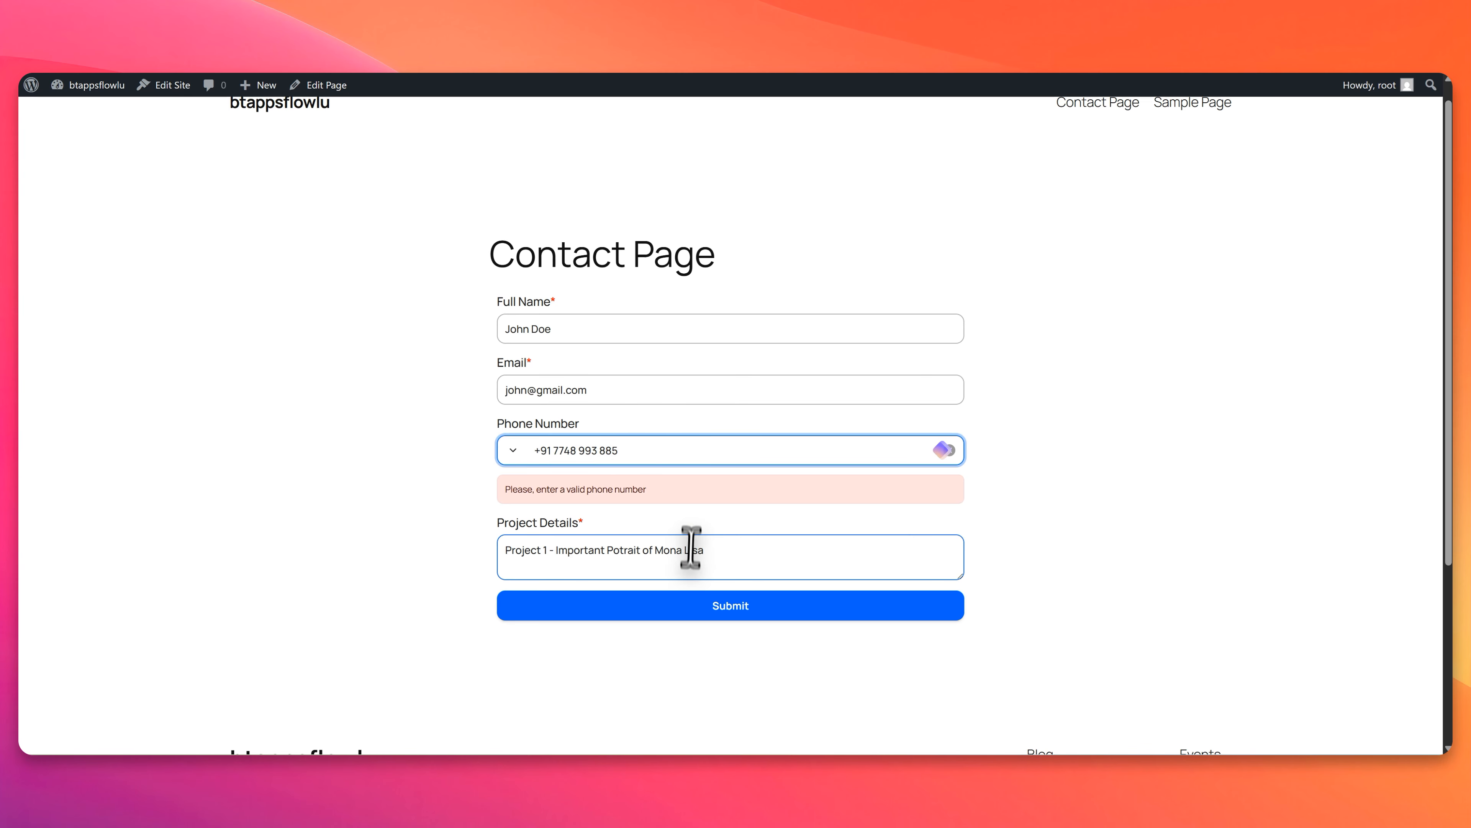
{"action": "left_click", "coordinate": [702, 605]}
Step: Return to the flow, review the response captured by the Submit Success trigger and close its settings
{"action": "left_click_drag", "start_coordinate": [643, 647], "coordinate": [881, 611]}
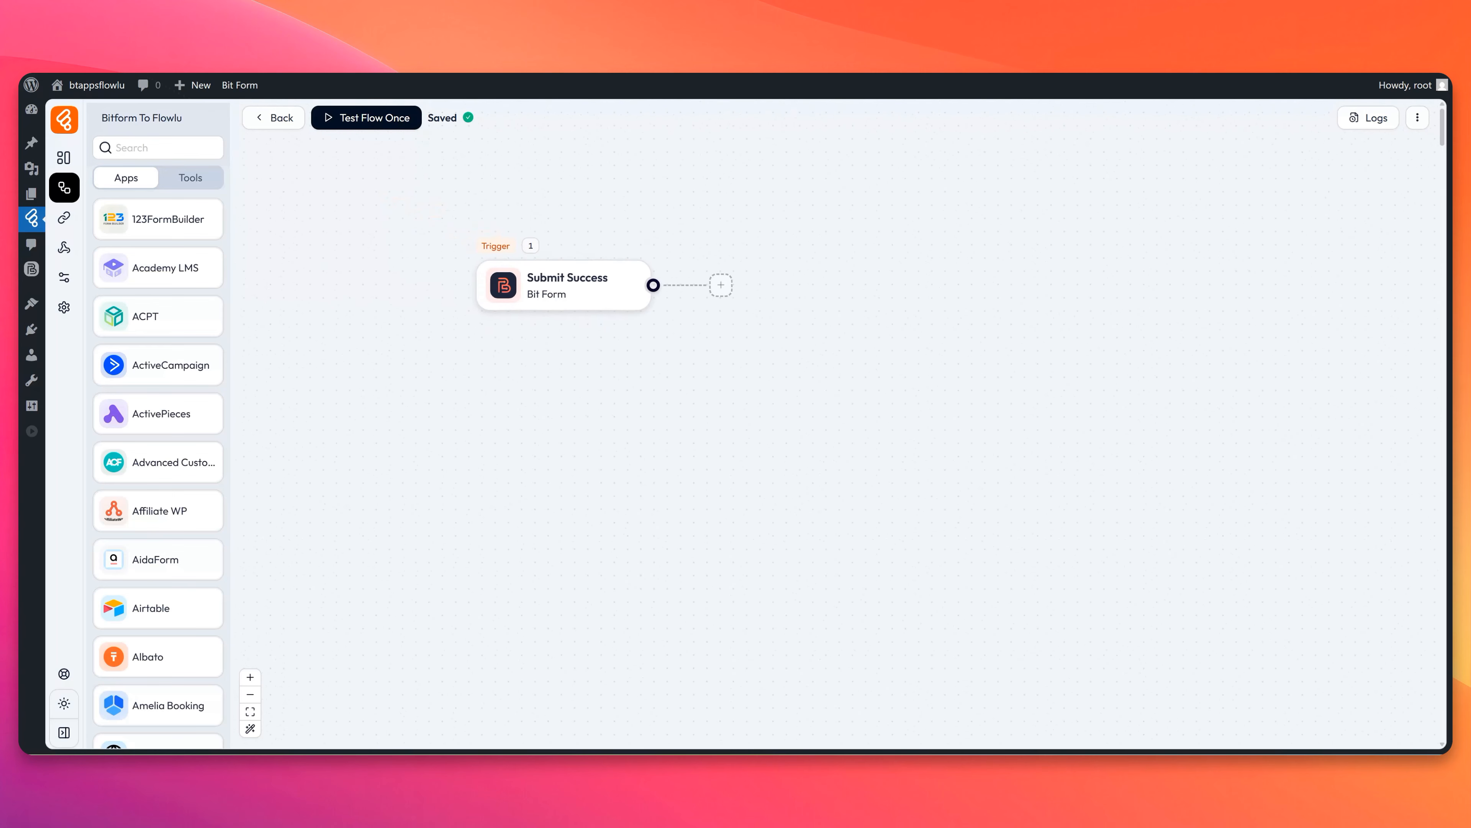
{"action": "left_click", "coordinate": [828, 452]}
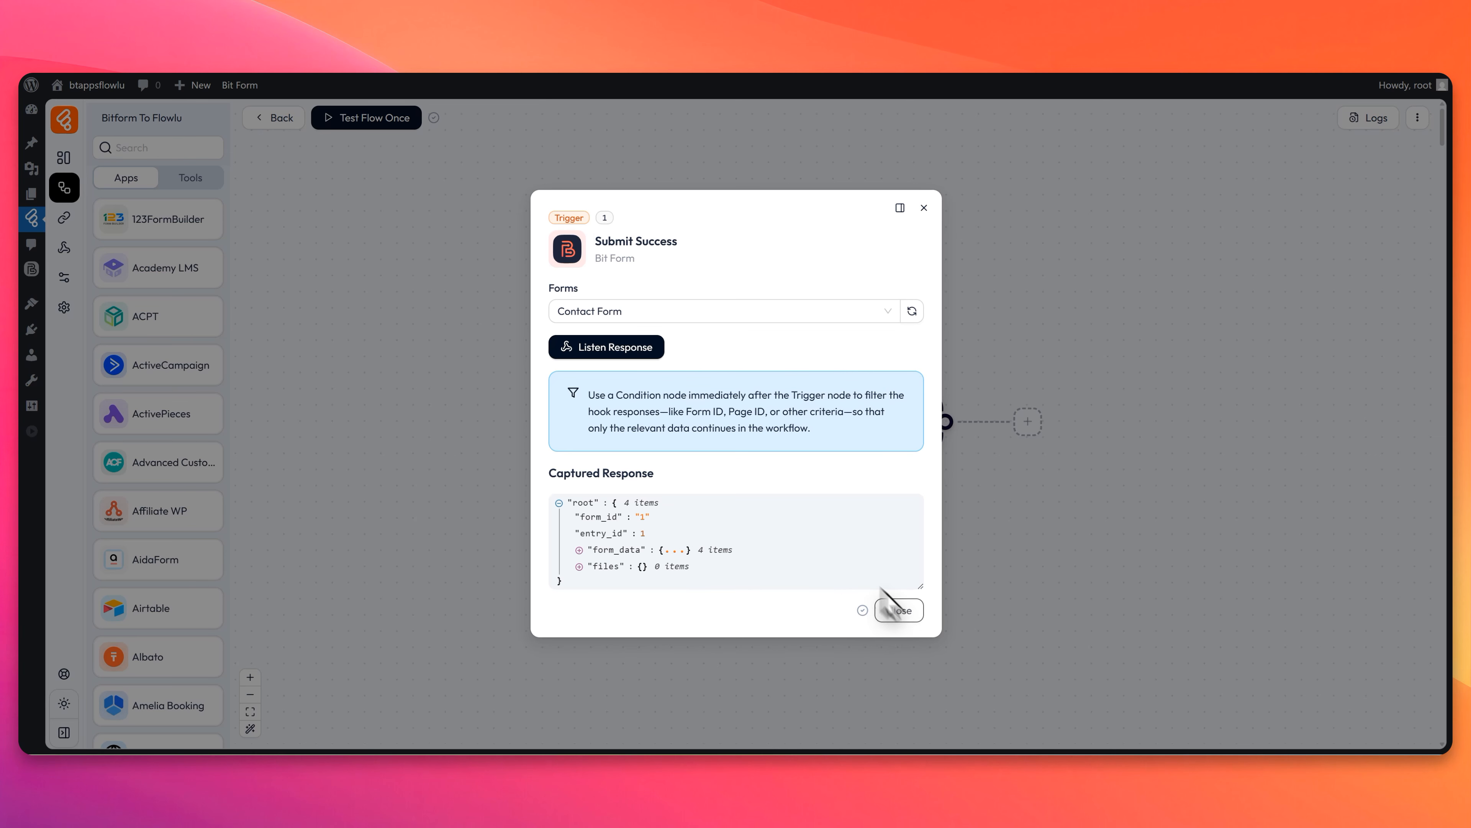
{"action": "left_click", "coordinate": [889, 611]}
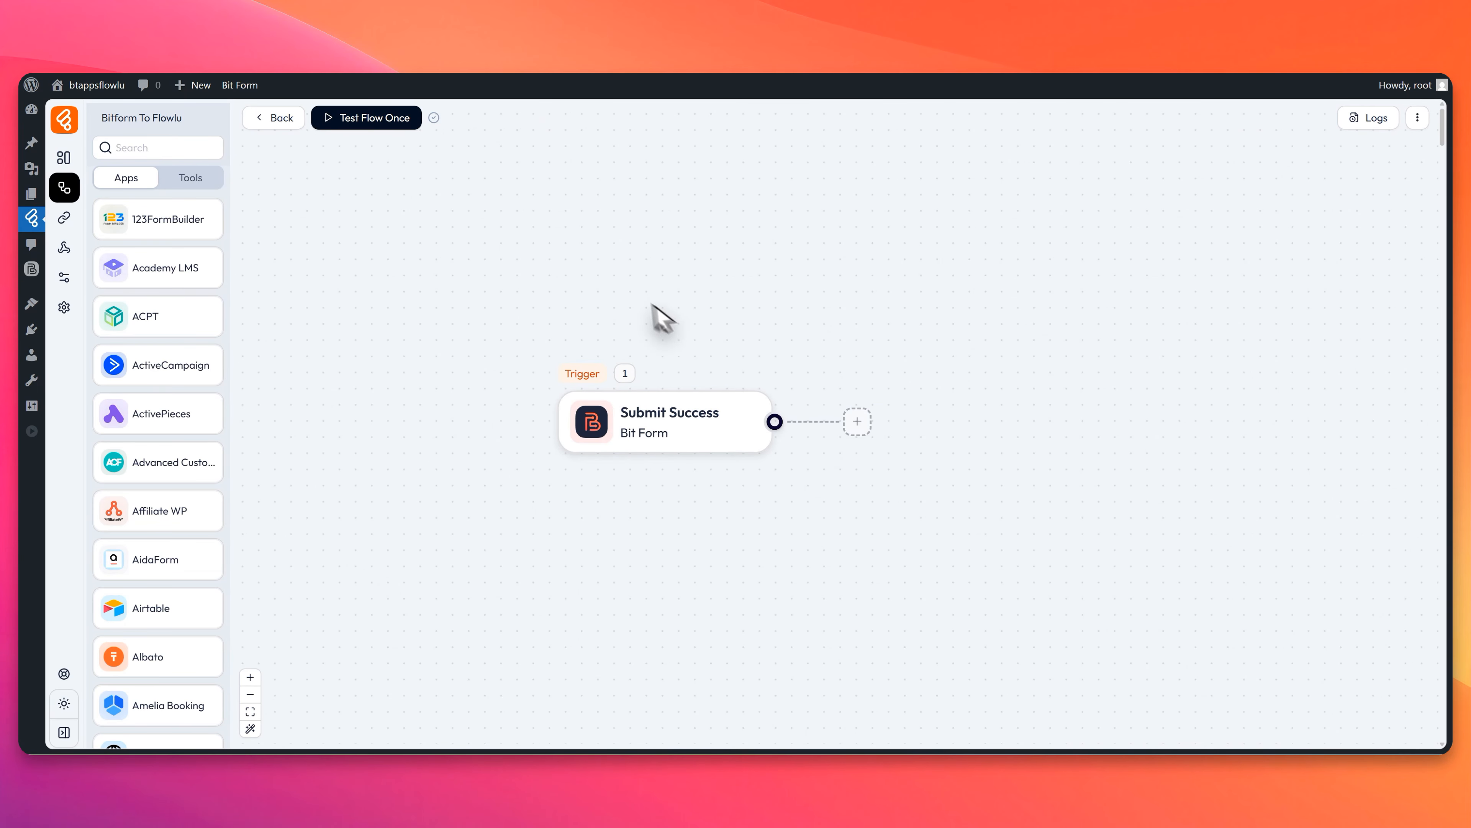
Step: Add Flowlu's Create Account action after the Submit Success trigger
{"action": "left_click", "coordinate": [856, 425]}
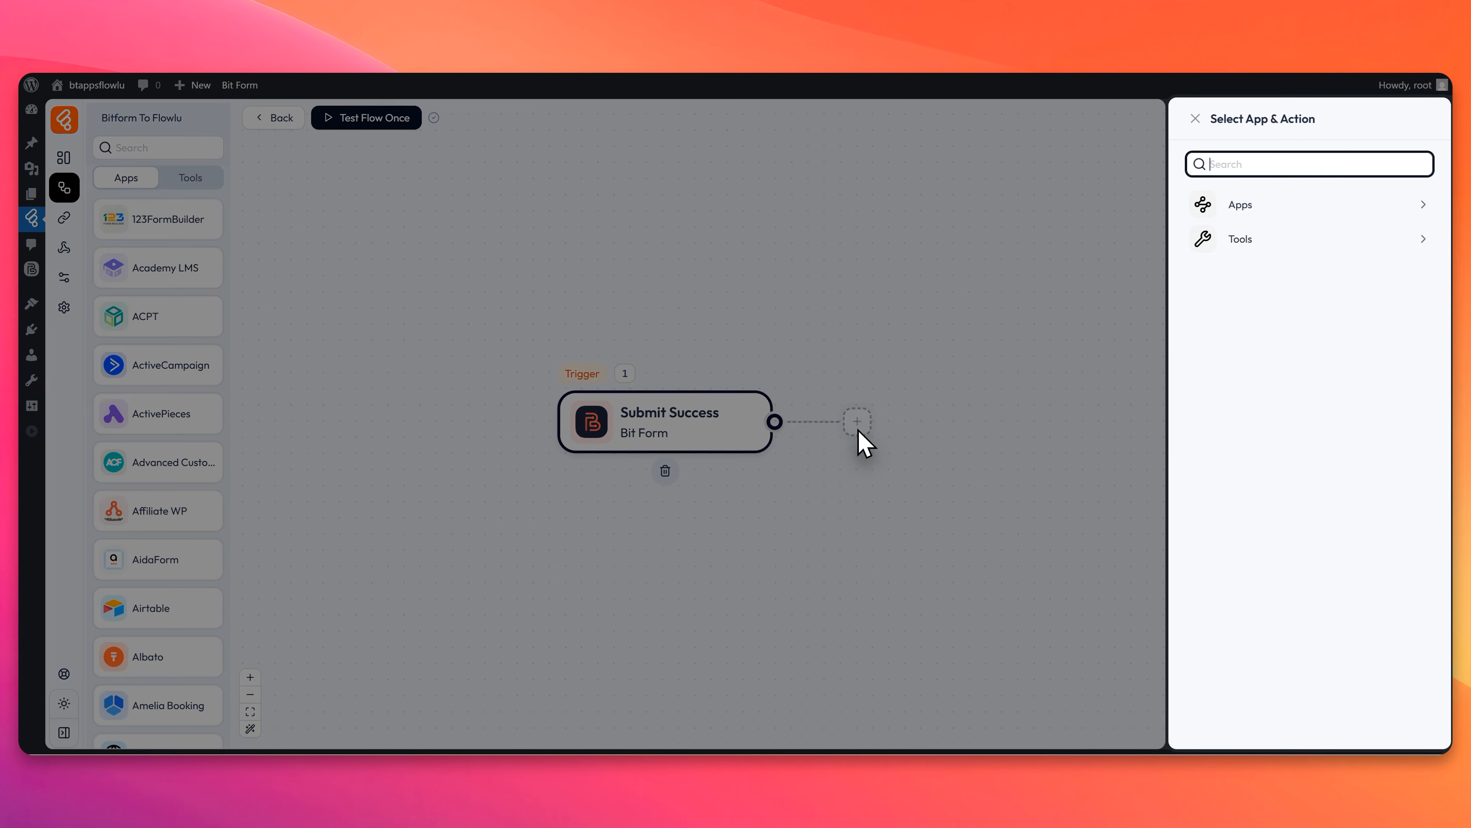
{"action": "type", "text": "flowlu"}
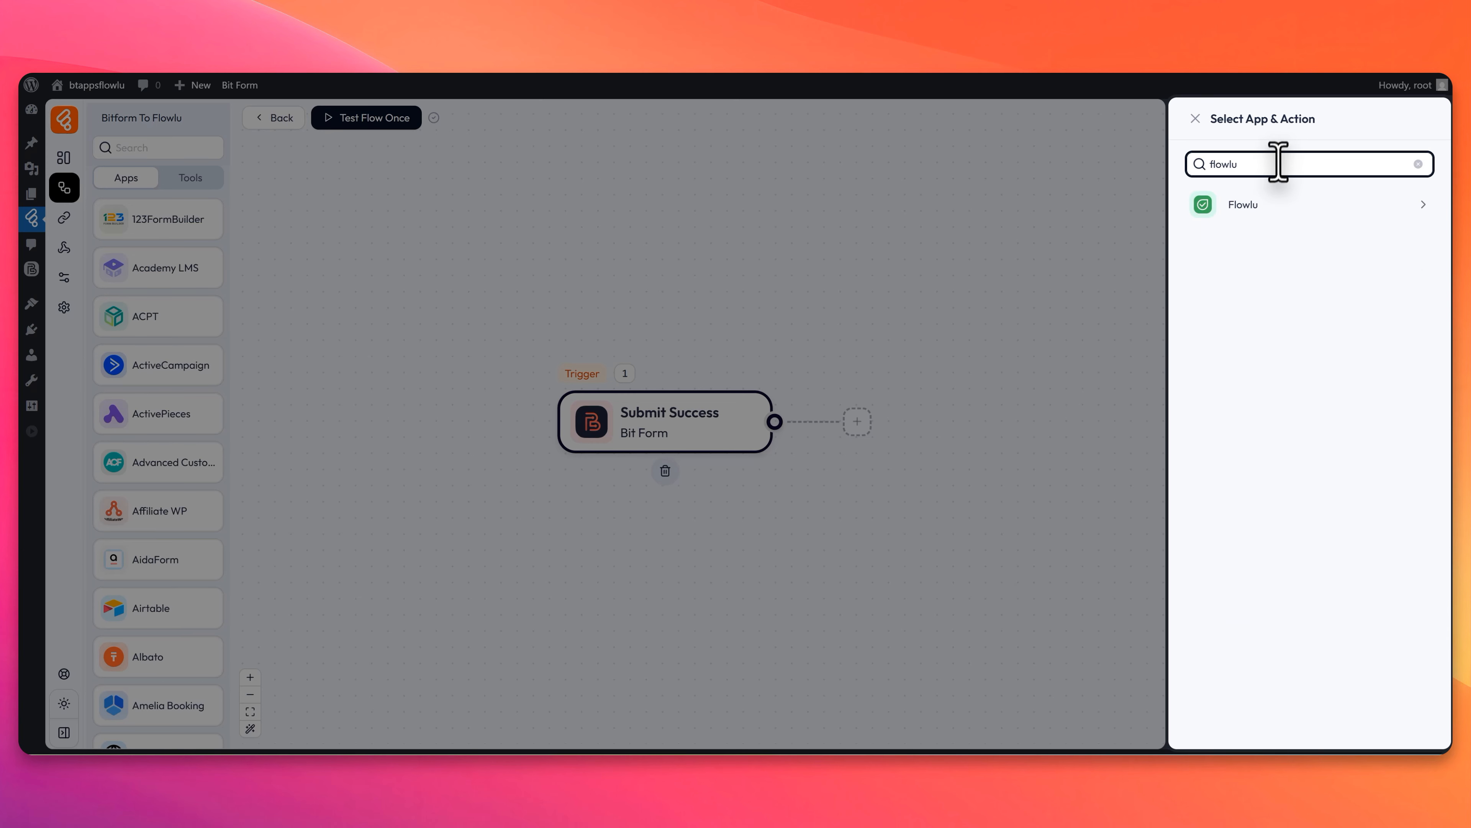
{"action": "left_click", "coordinate": [1271, 204]}
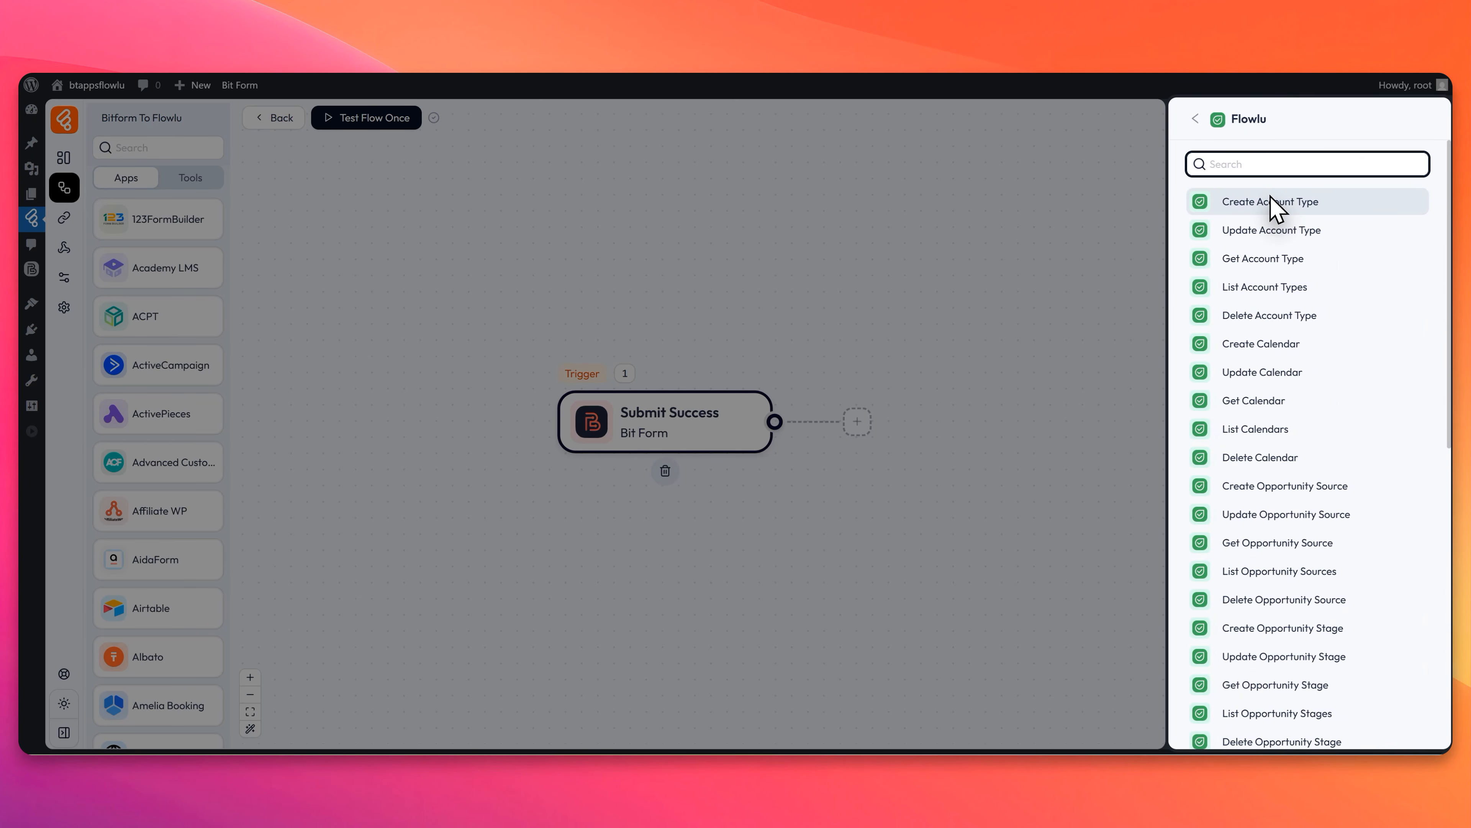
{"action": "scroll", "coordinate": [1332, 386], "scroll_direction": "down", "scroll_amount": 1}
{"action": "scroll", "coordinate": [1333, 385], "scroll_direction": "down", "scroll_amount": 3}
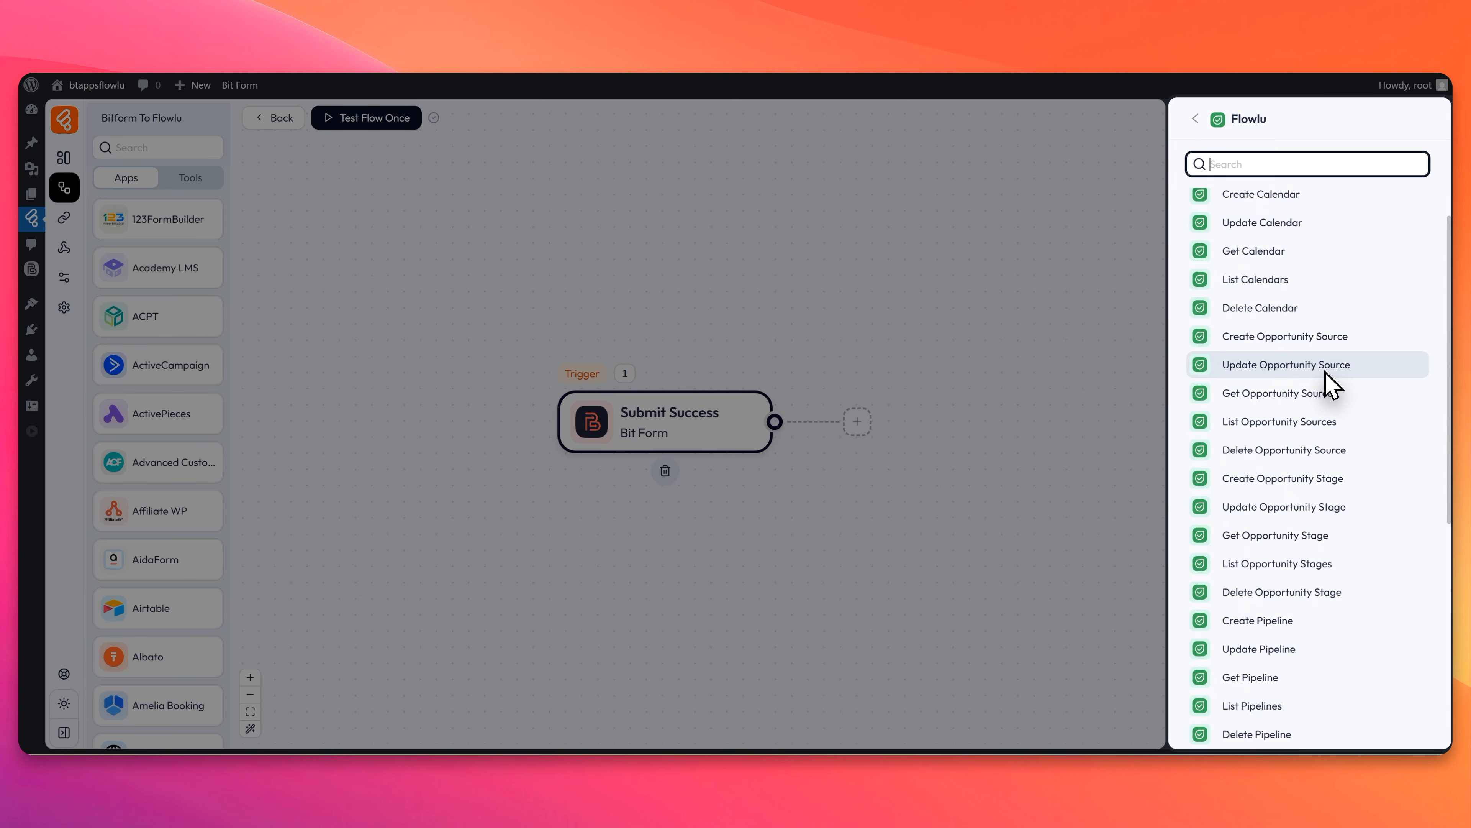
{"action": "scroll", "coordinate": [1330, 385], "scroll_direction": "down", "scroll_amount": 3}
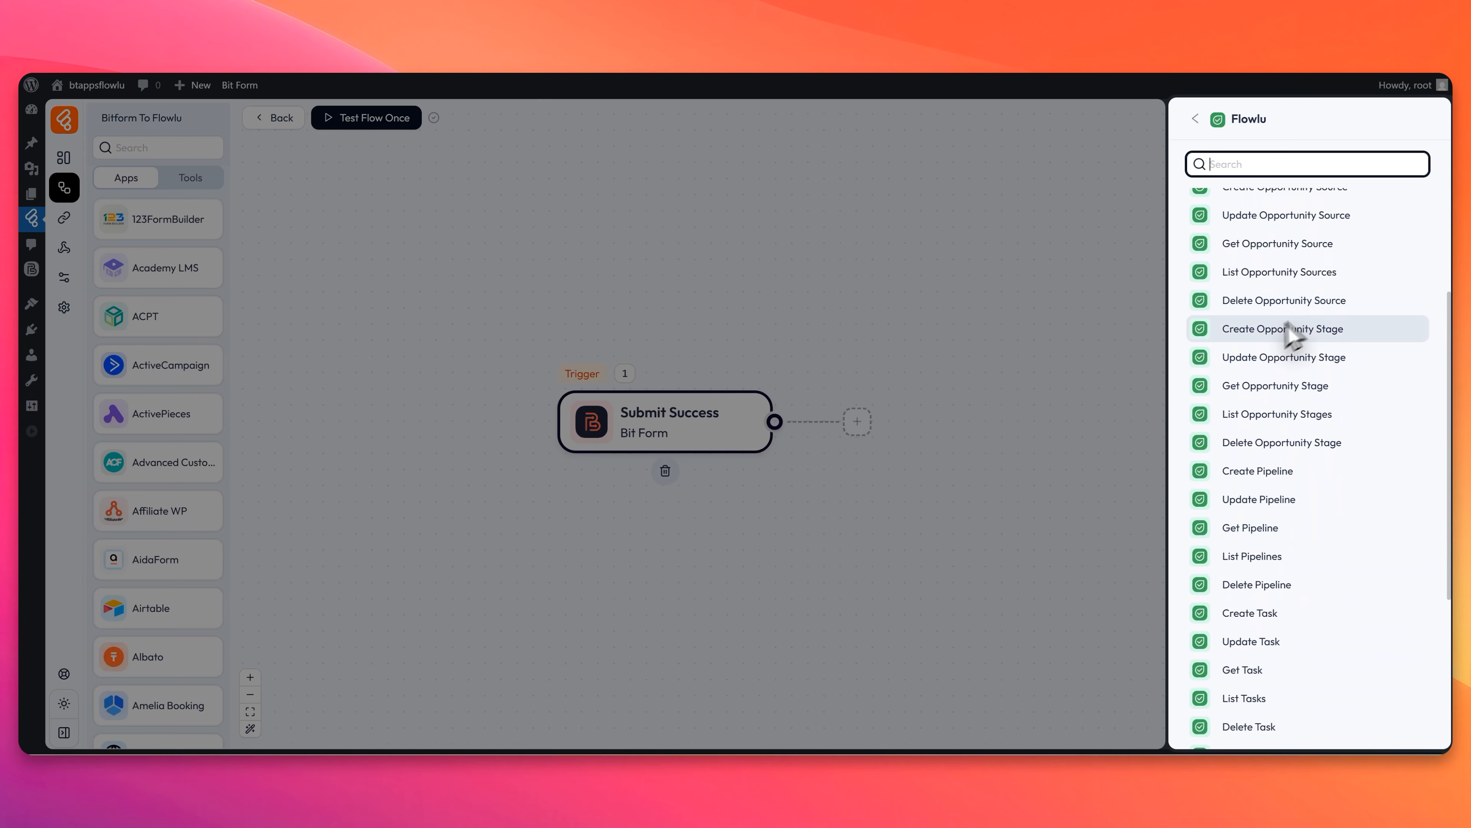
{"action": "scroll", "coordinate": [1250, 472], "scroll_direction": "down", "scroll_amount": 5}
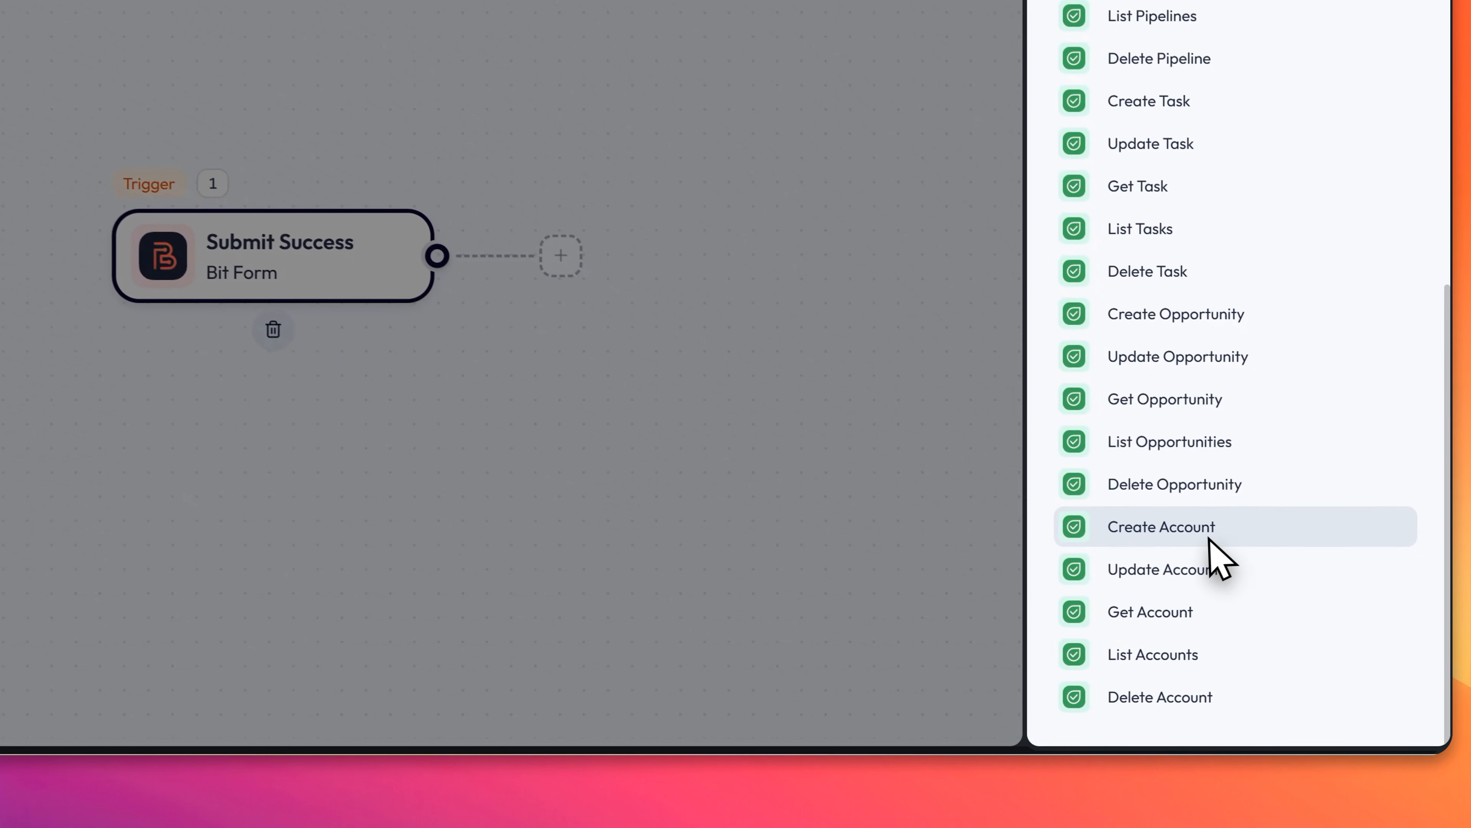
{"action": "left_click", "coordinate": [1211, 527]}
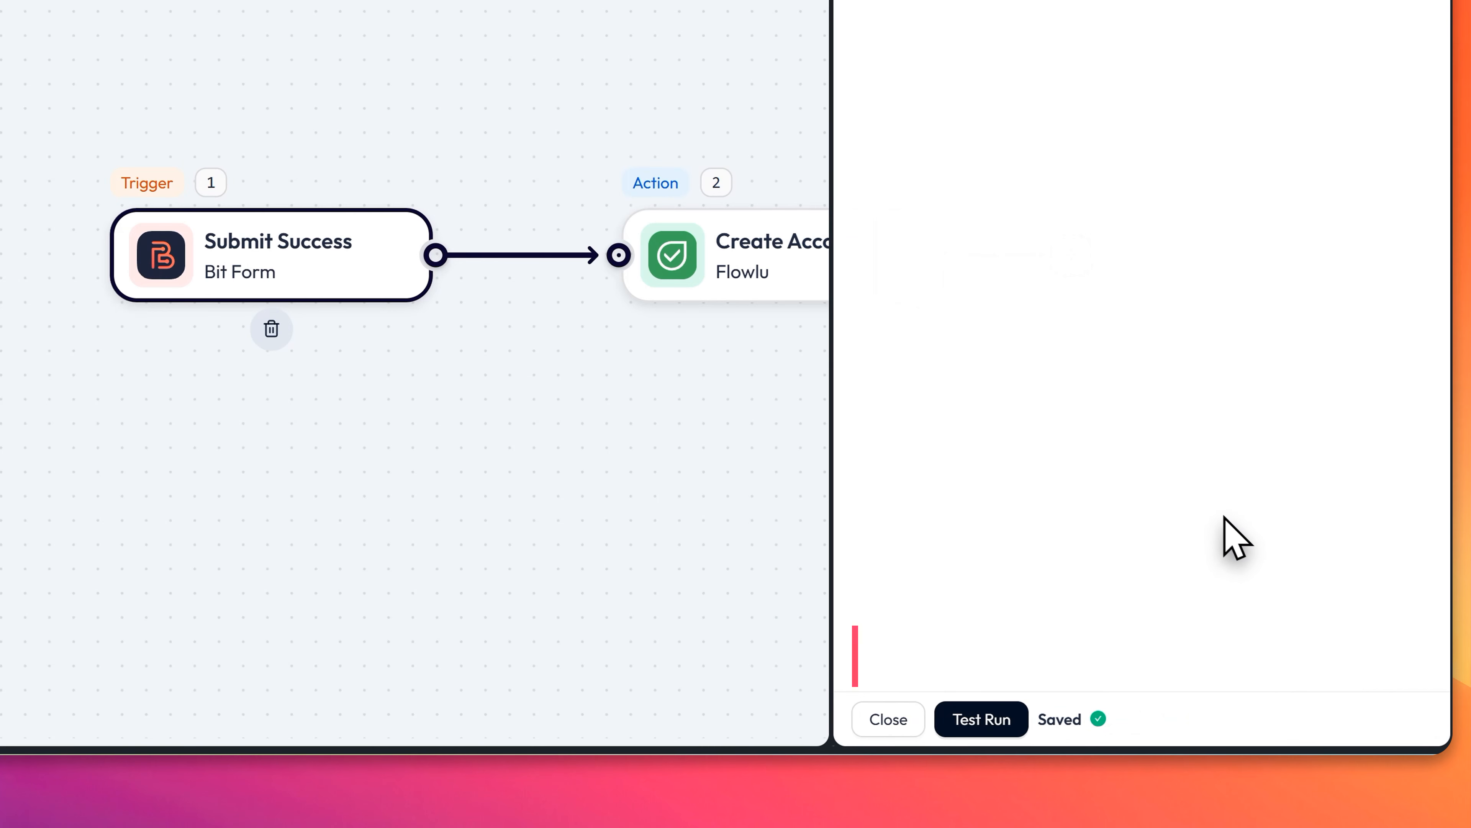
Step: Open the connection choices of the Create Account action, switch to Flowlu and open API Settings in its portal settings
{"action": "left_click", "coordinate": [1246, 277]}
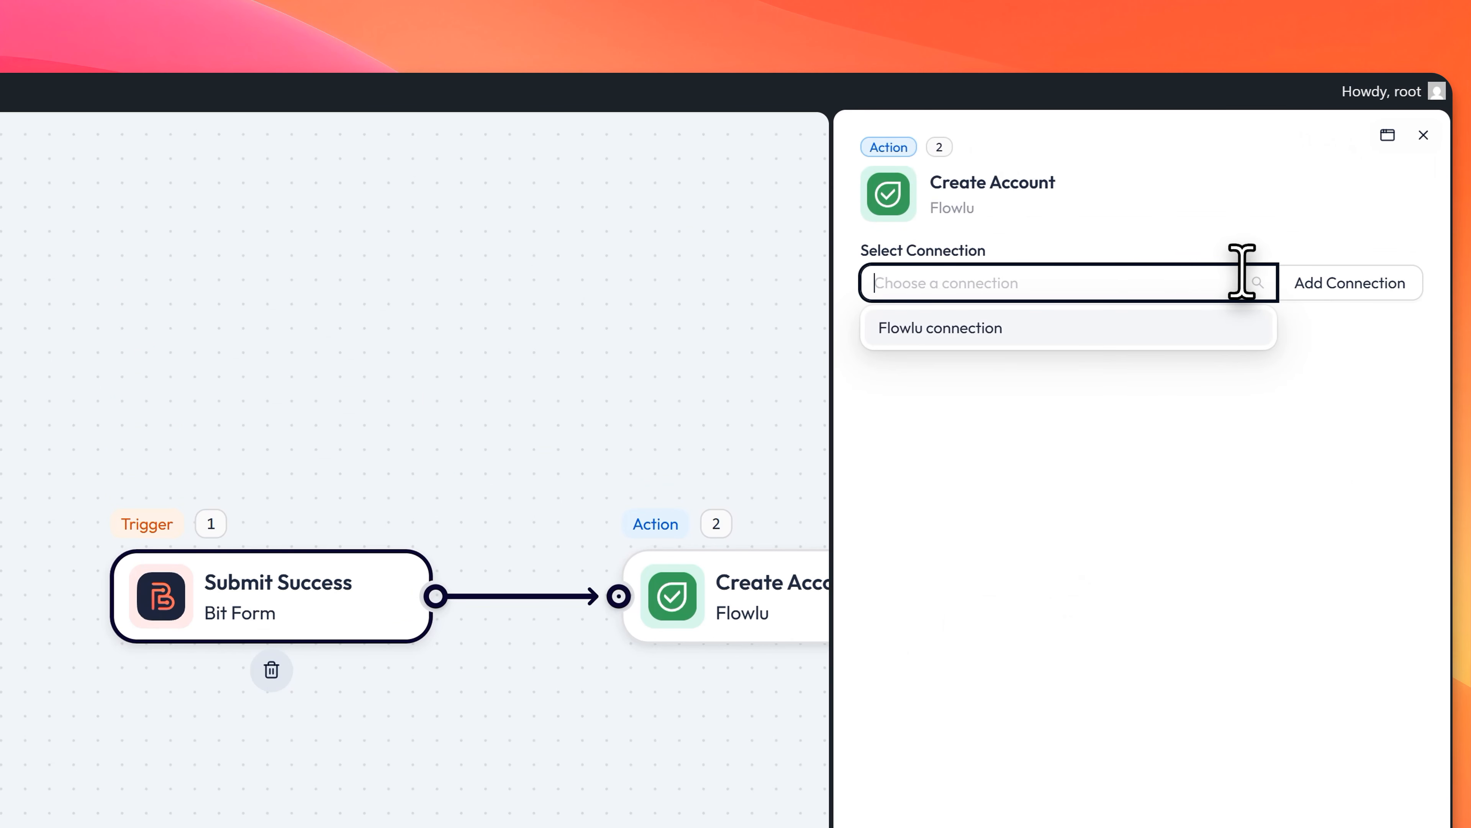
{"action": "left_click", "coordinate": [1339, 427]}
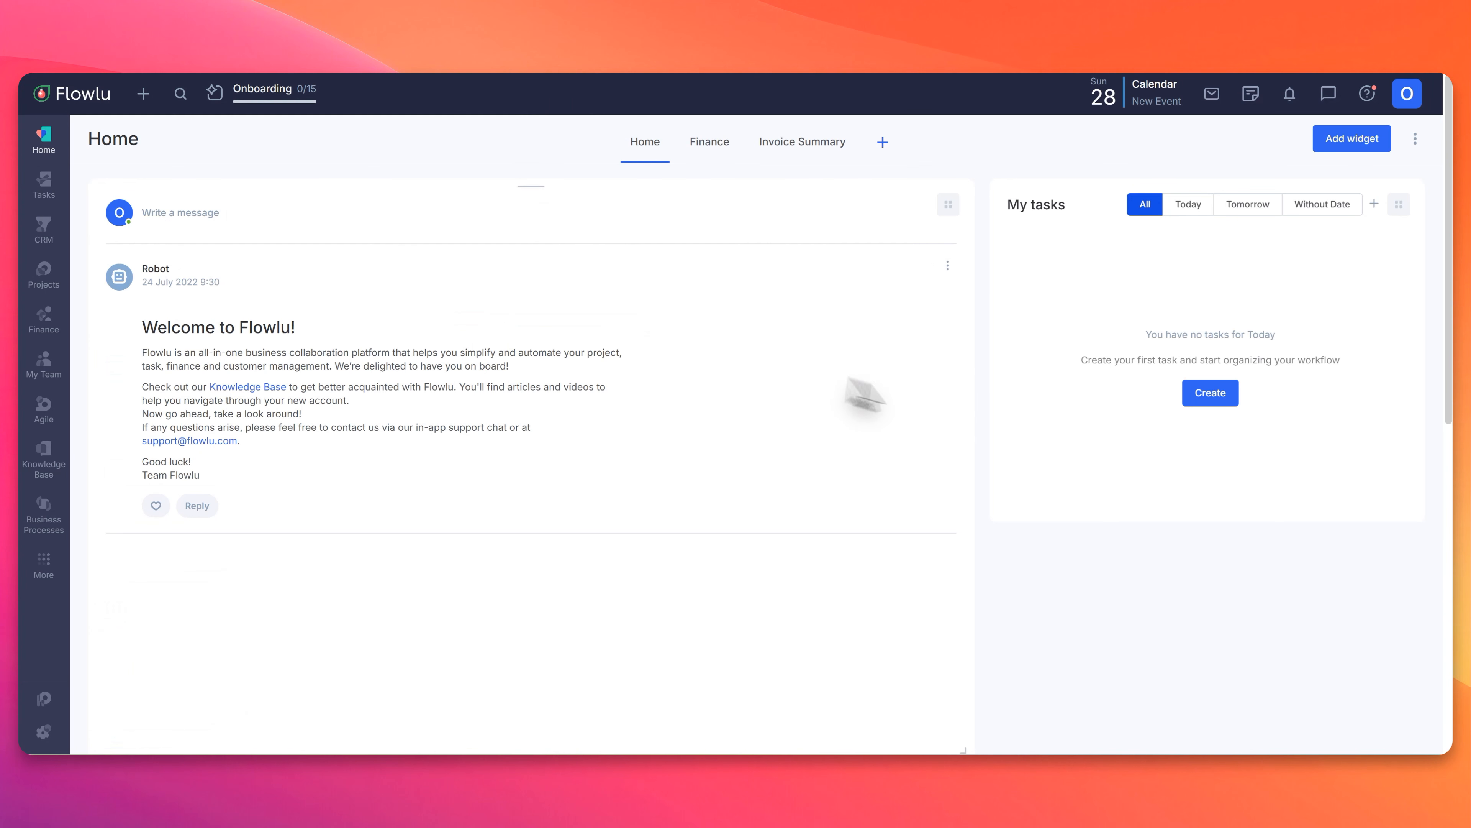
{"action": "left_click", "coordinate": [1411, 98]}
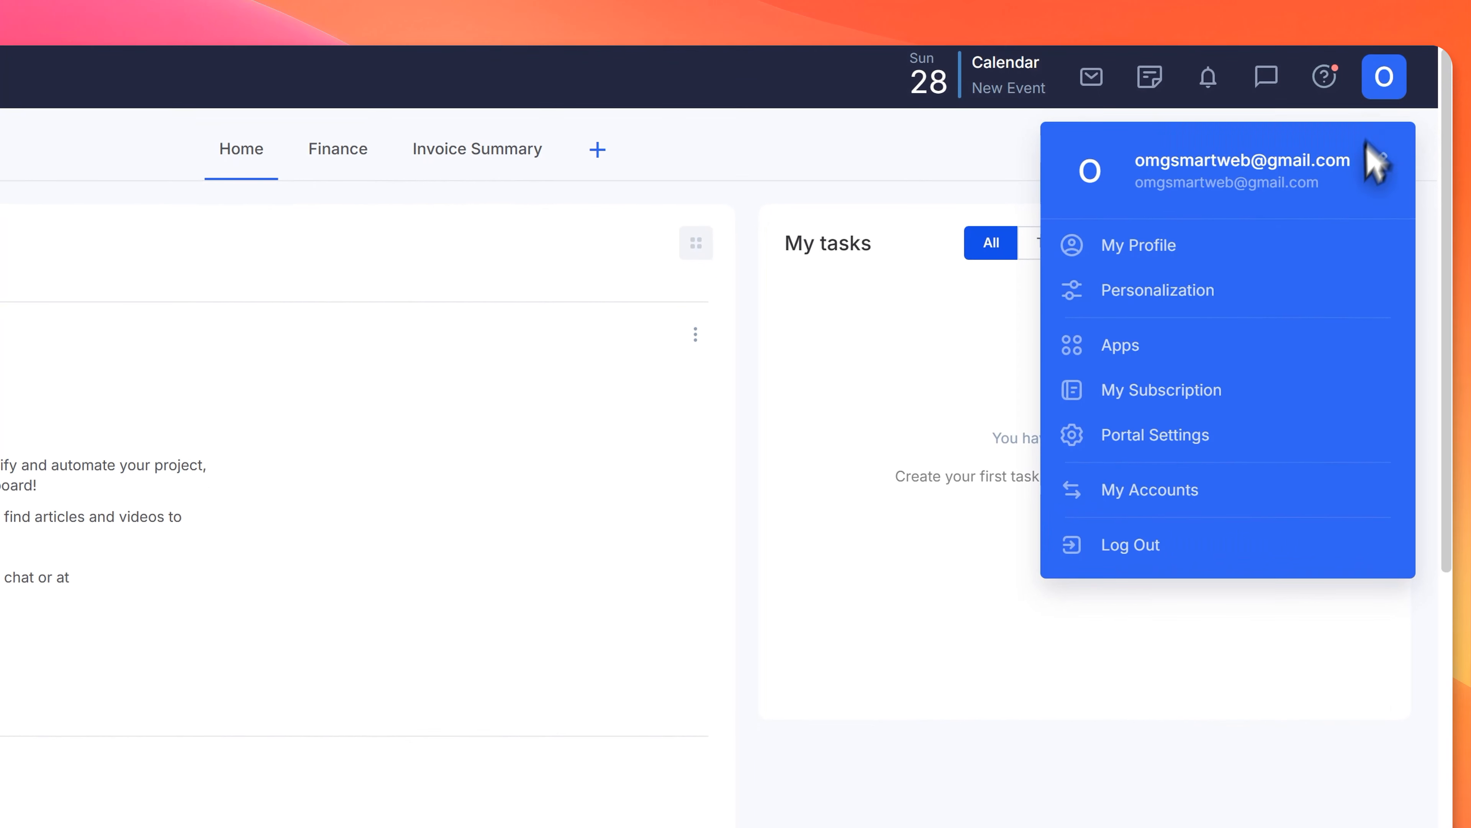
{"action": "left_click", "coordinate": [1214, 422]}
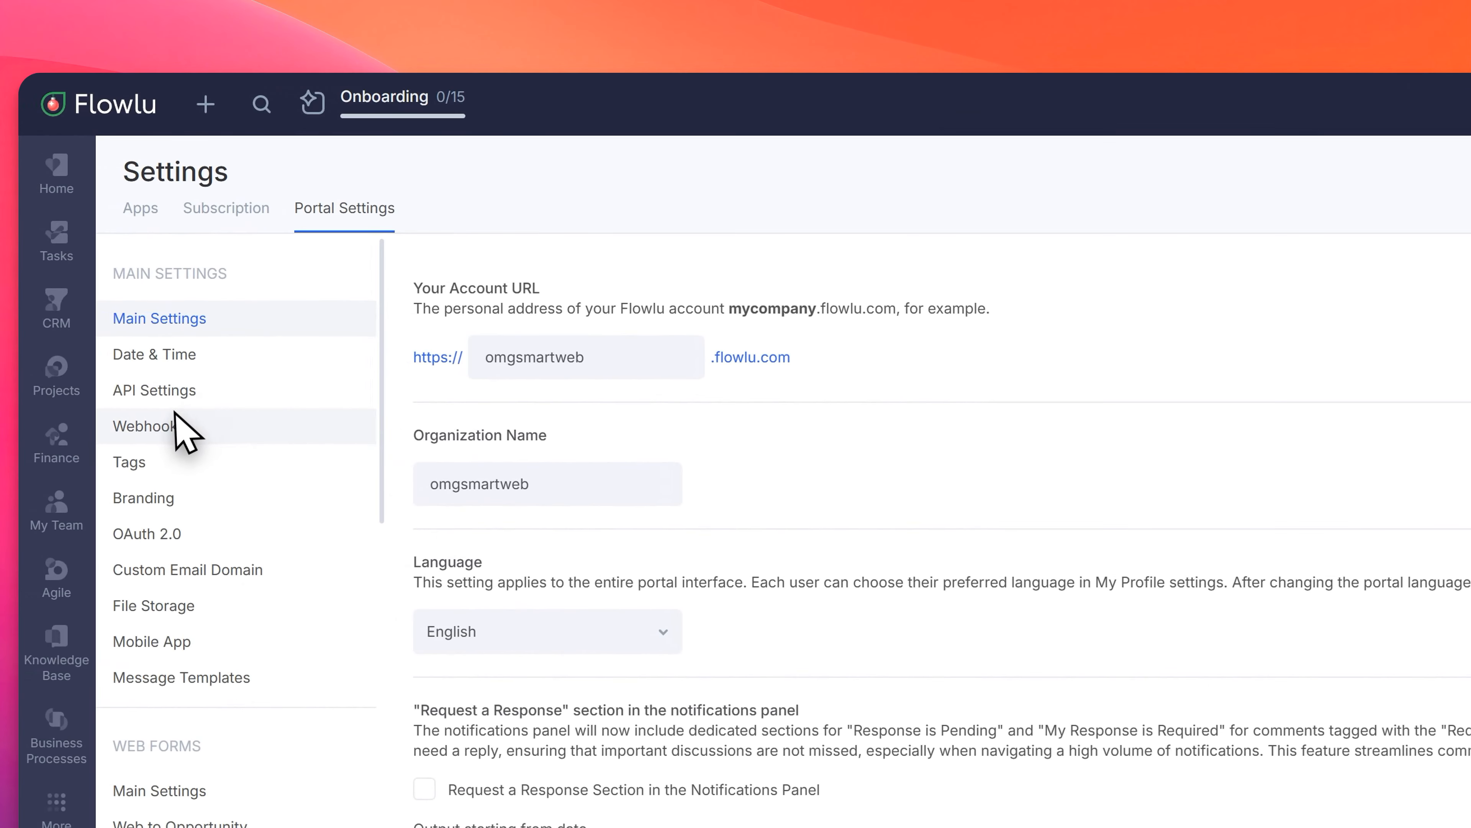
{"action": "left_click", "coordinate": [174, 399]}
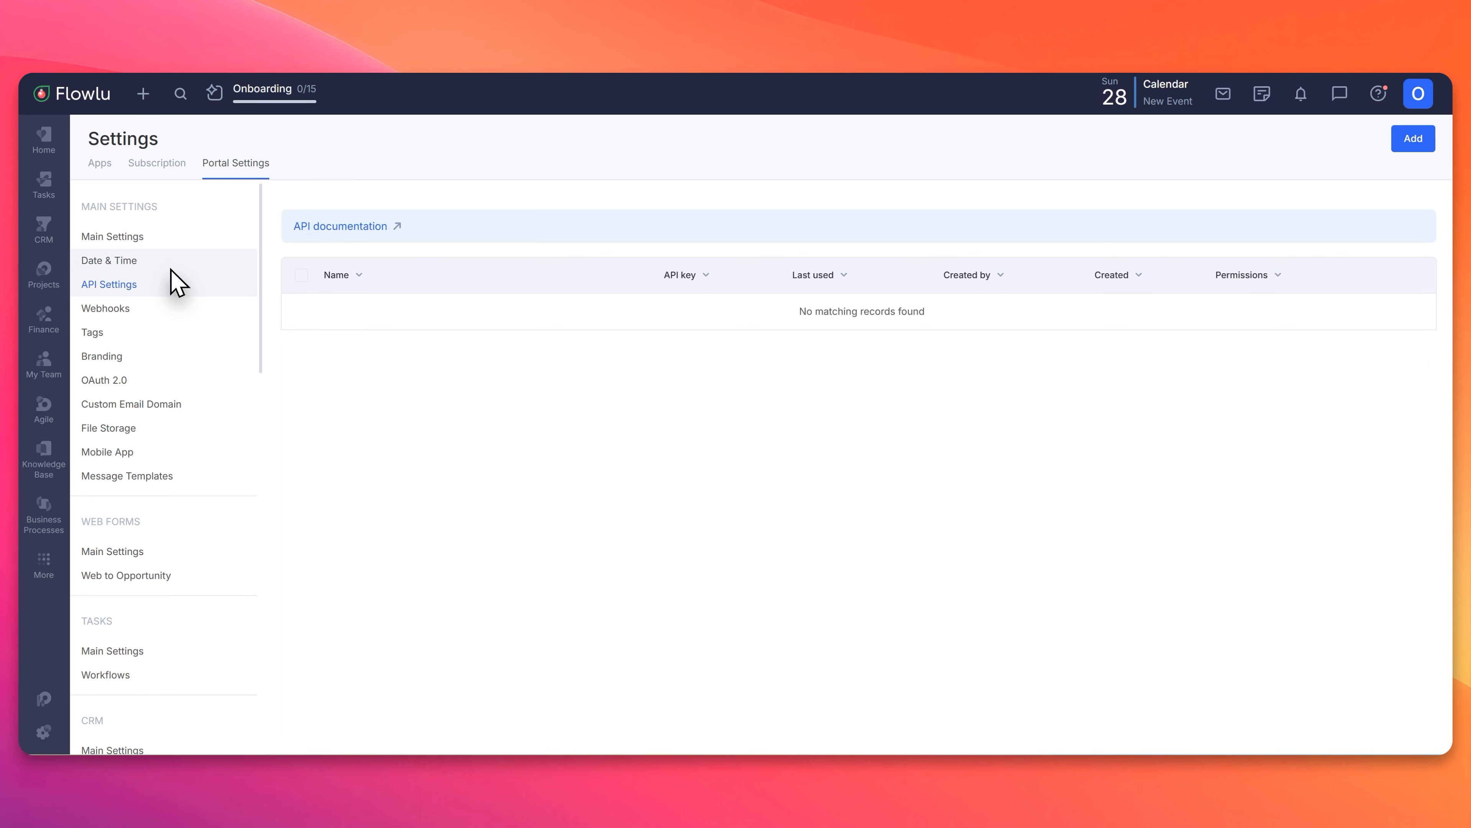
Step: Create an API key named "Bitflows Connection 1" with access to Tasks, CRM and Projects, and save it
{"action": "left_click", "coordinate": [1420, 140]}
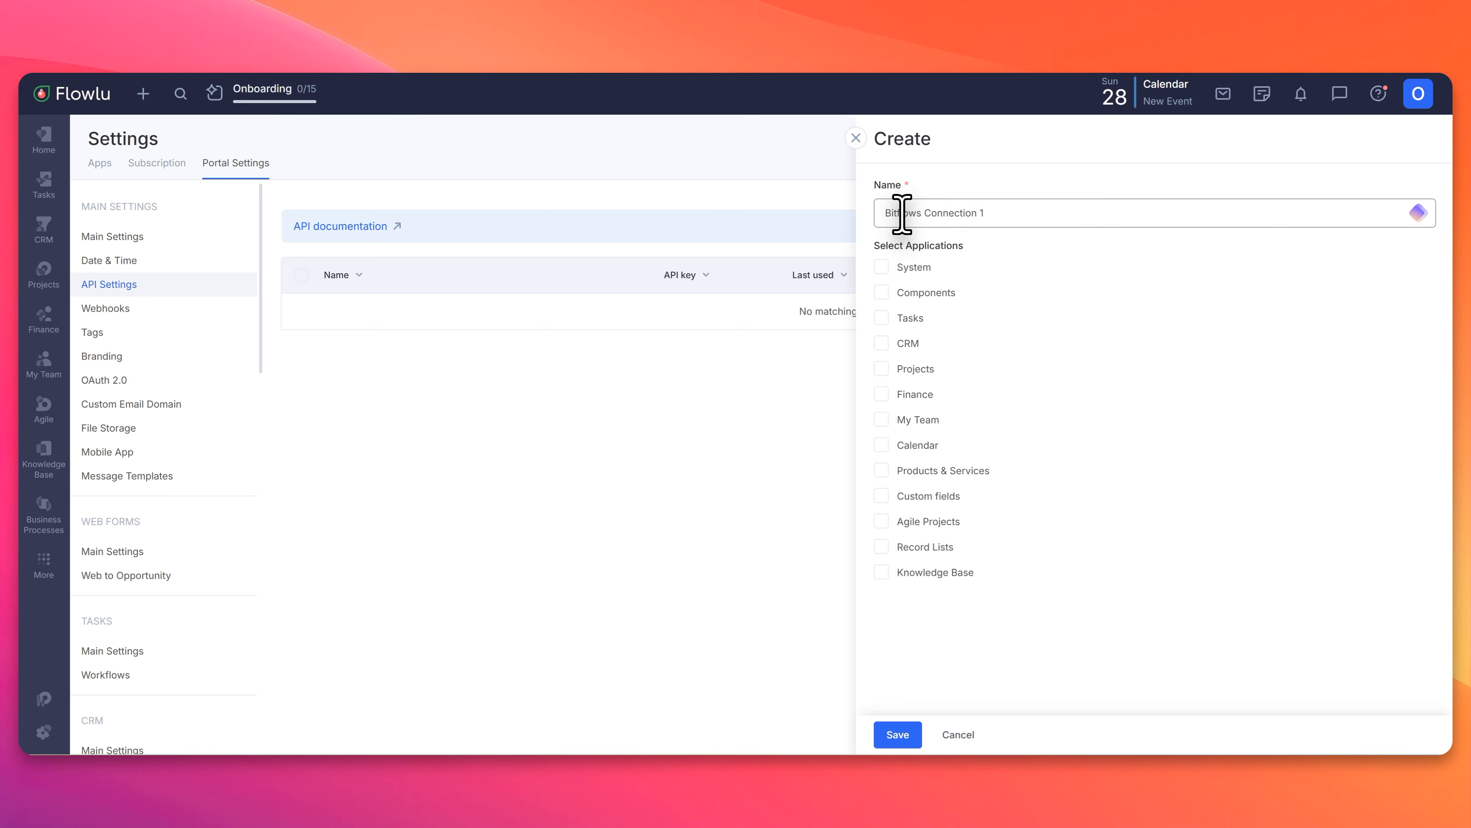
{"action": "left_click", "coordinate": [877, 345]}
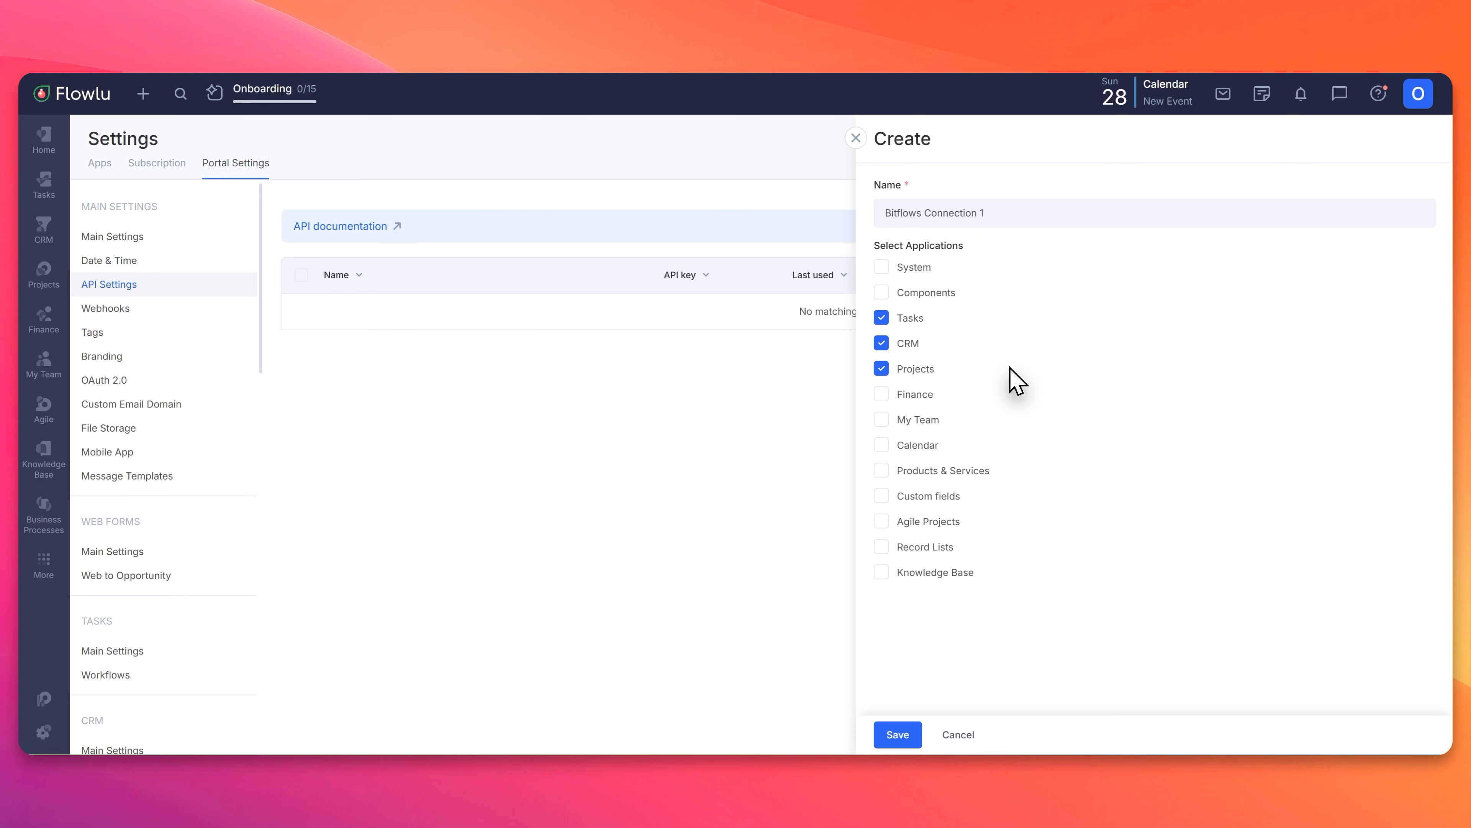
{"action": "left_click", "coordinate": [889, 741]}
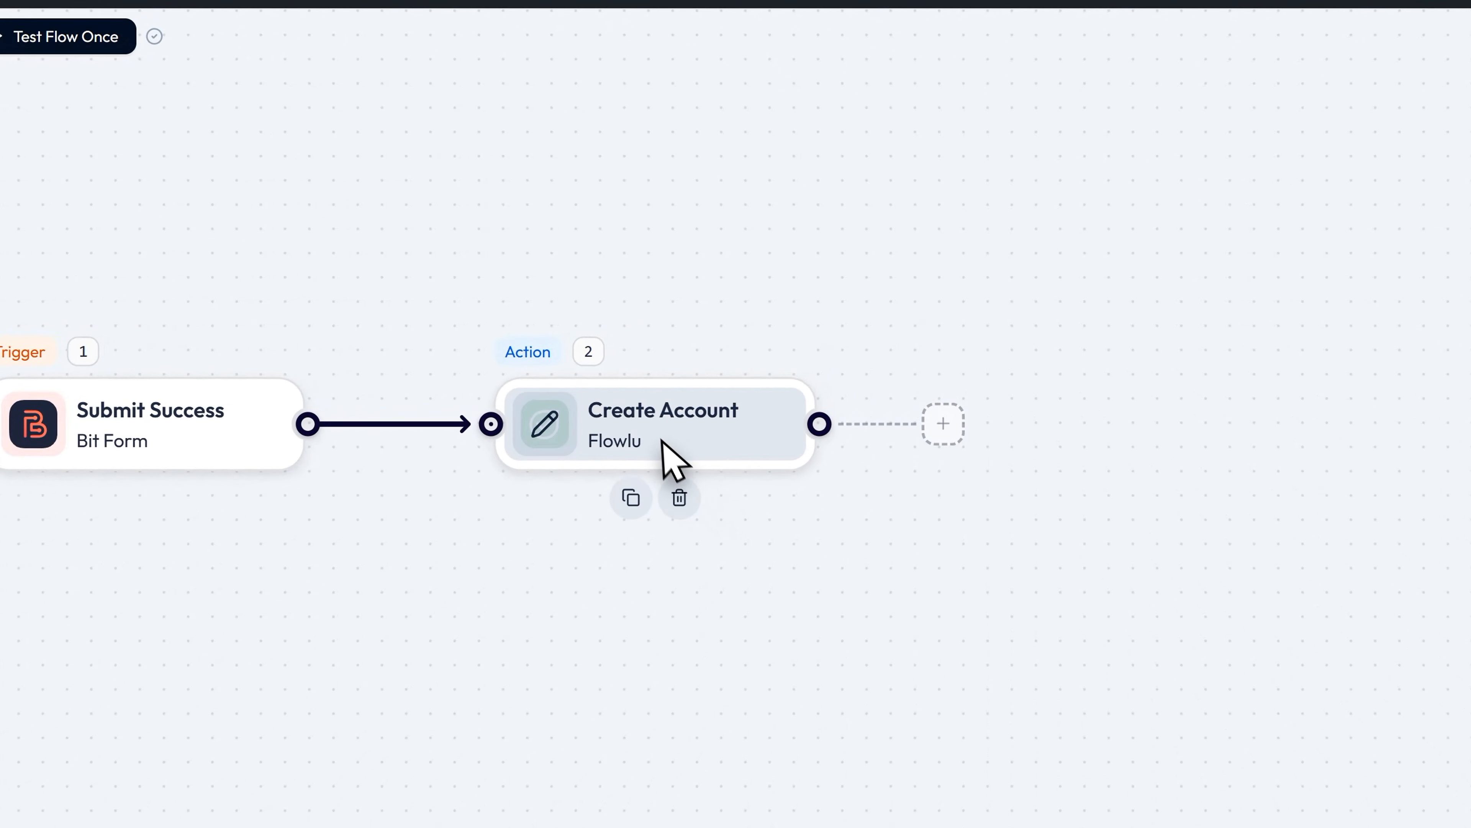
Step: Open the Create Account action's settings and start a new Flowlu connection named "Flowlu connection 1"
{"action": "left_click", "coordinate": [662, 441]}
{"action": "left_click", "coordinate": [940, 283]}
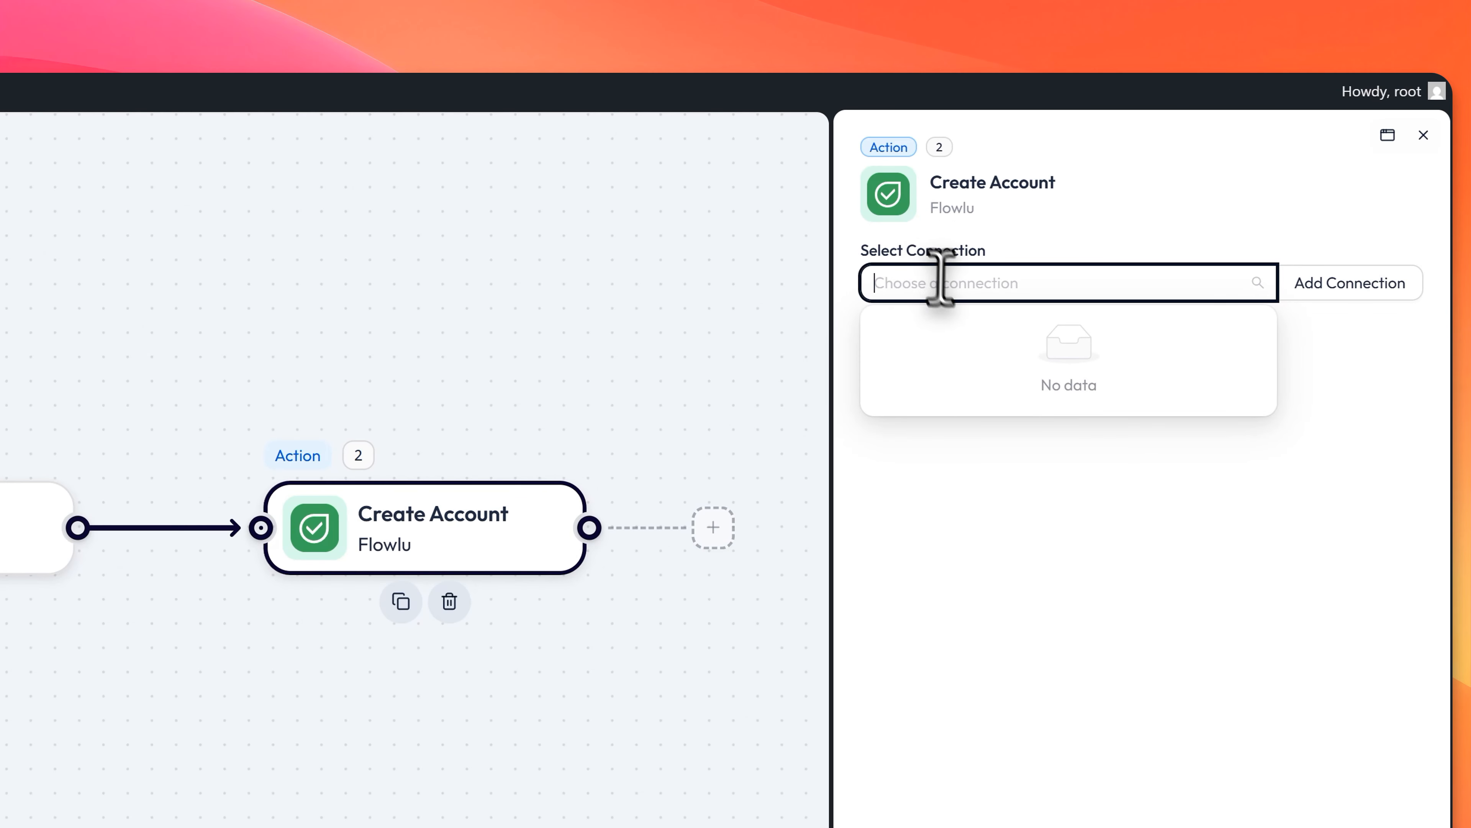
{"action": "left_click", "coordinate": [1349, 290]}
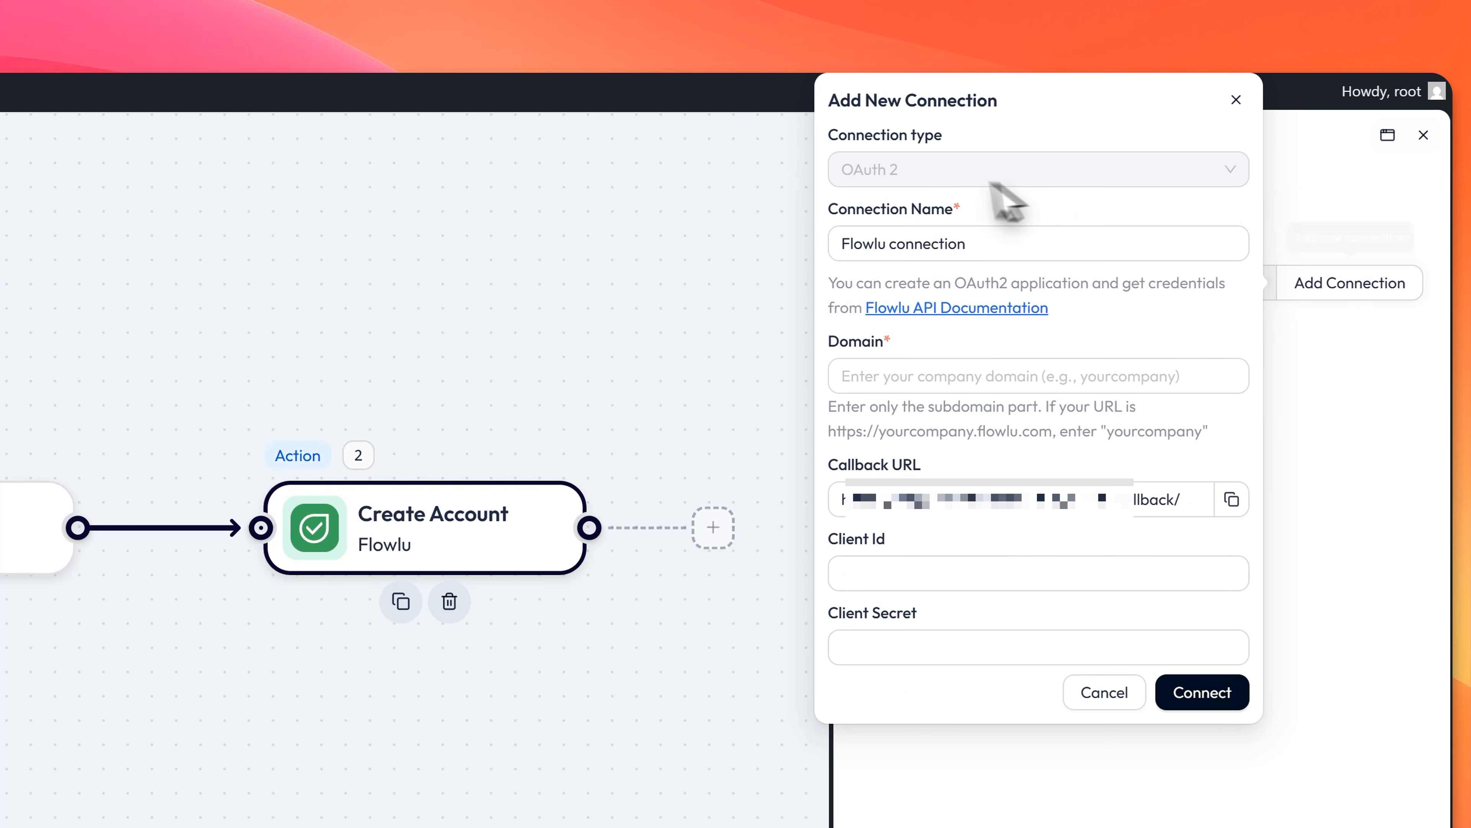
{"action": "double_click", "coordinate": [964, 244]}
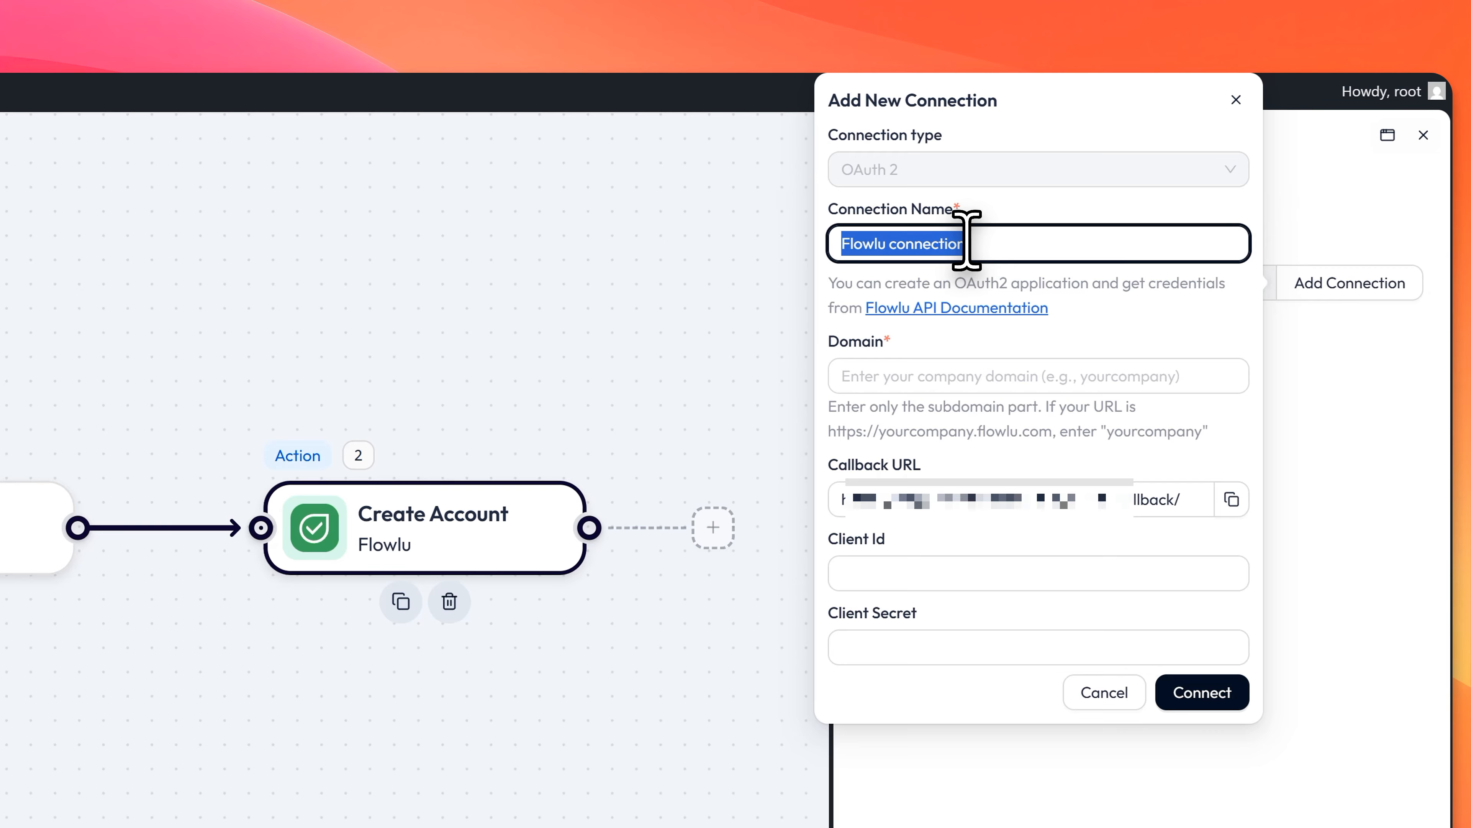
{"action": "left_click", "coordinate": [966, 242]}
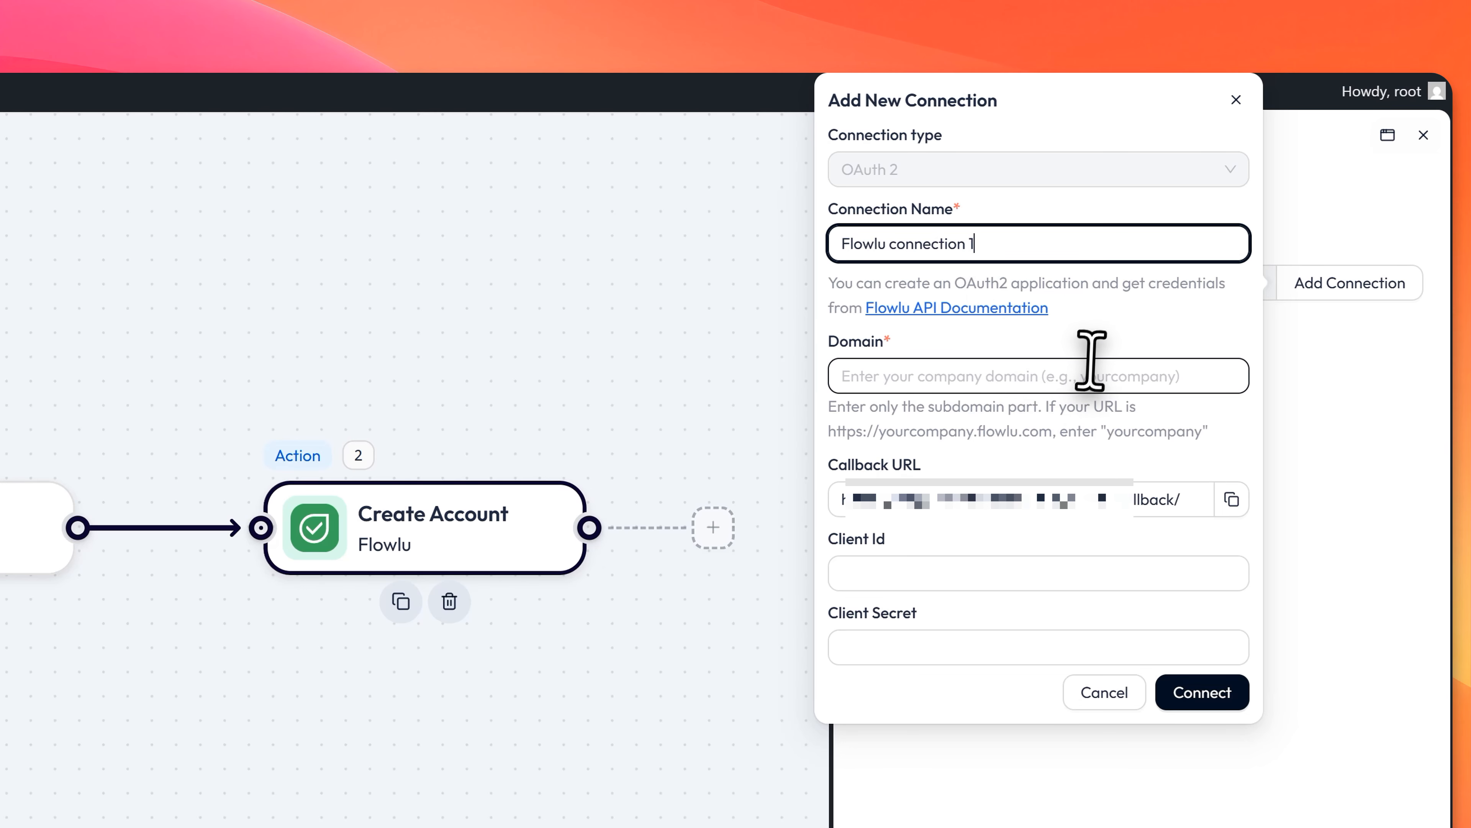
{"action": "left_click", "coordinate": [867, 362]}
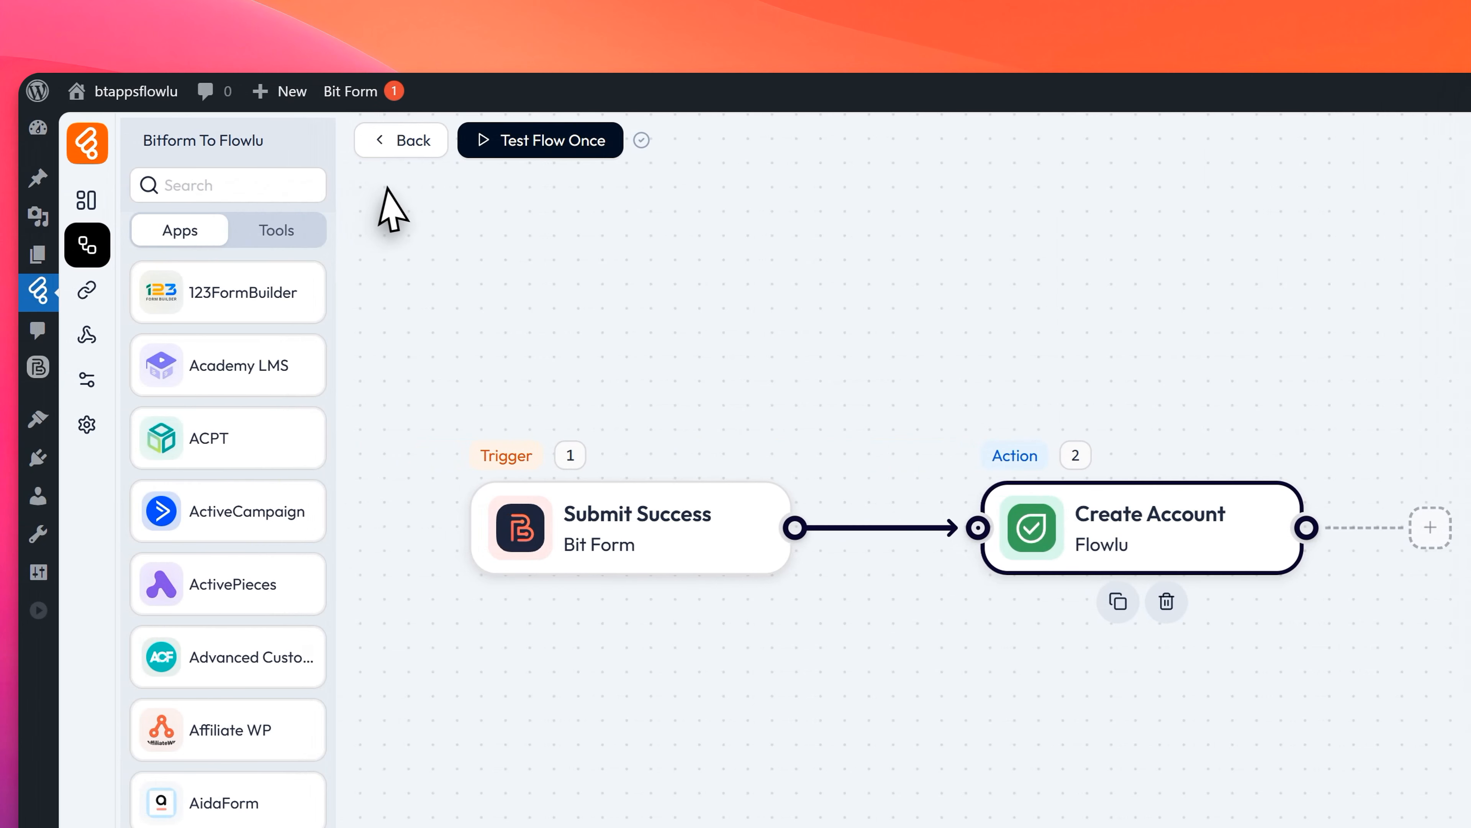
{"action": "left_click", "coordinate": [379, 189]}
{"action": "left_click", "coordinate": [934, 364]}
{"action": "key", "text": "super+v"}
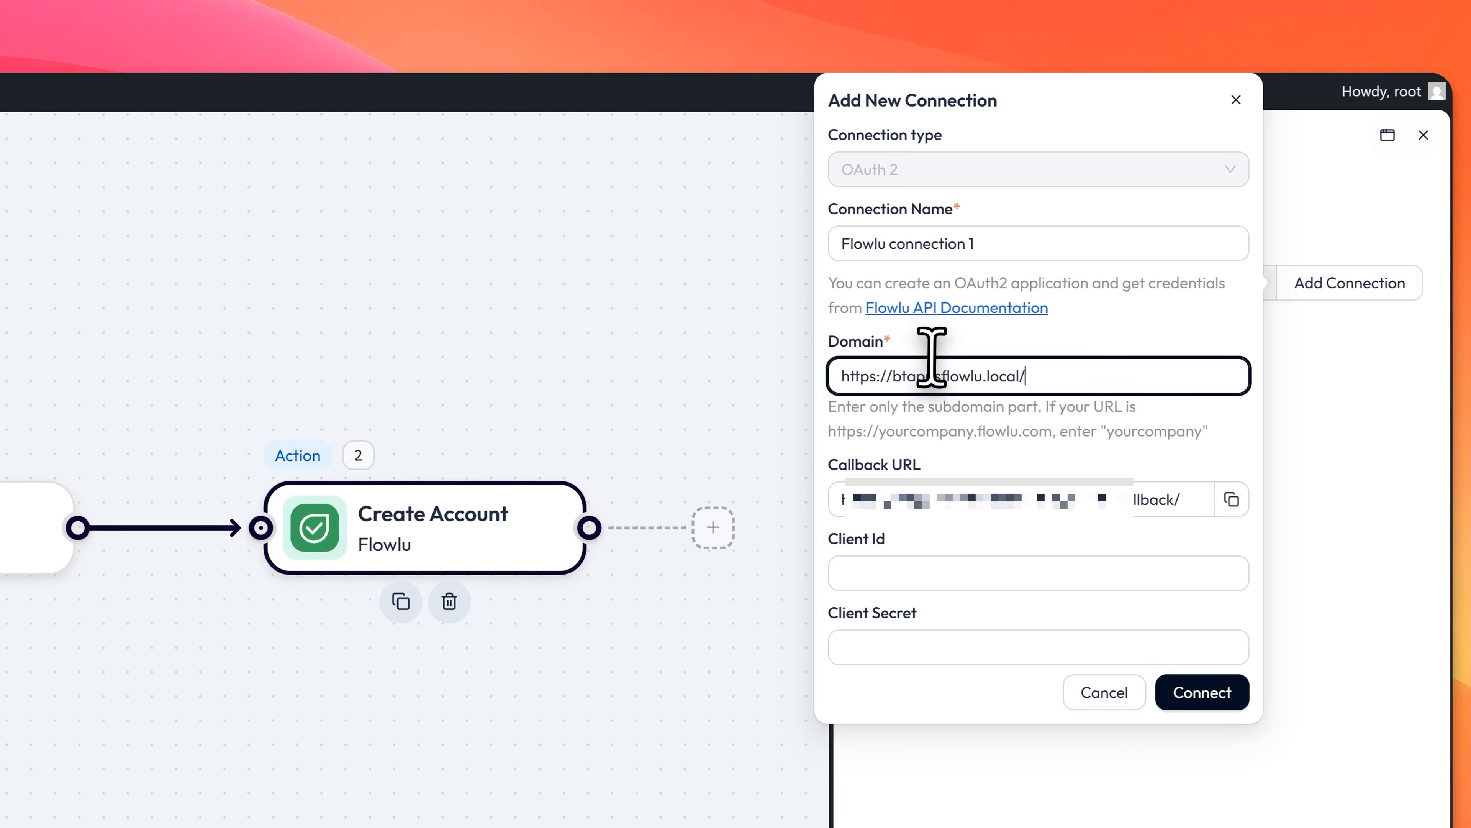
Step: Copy the connection's callback URL and start an OAuth 2.0 application named "Bitflows Connection 1" in Flowlu's portal settings
{"action": "left_click", "coordinate": [1232, 506]}
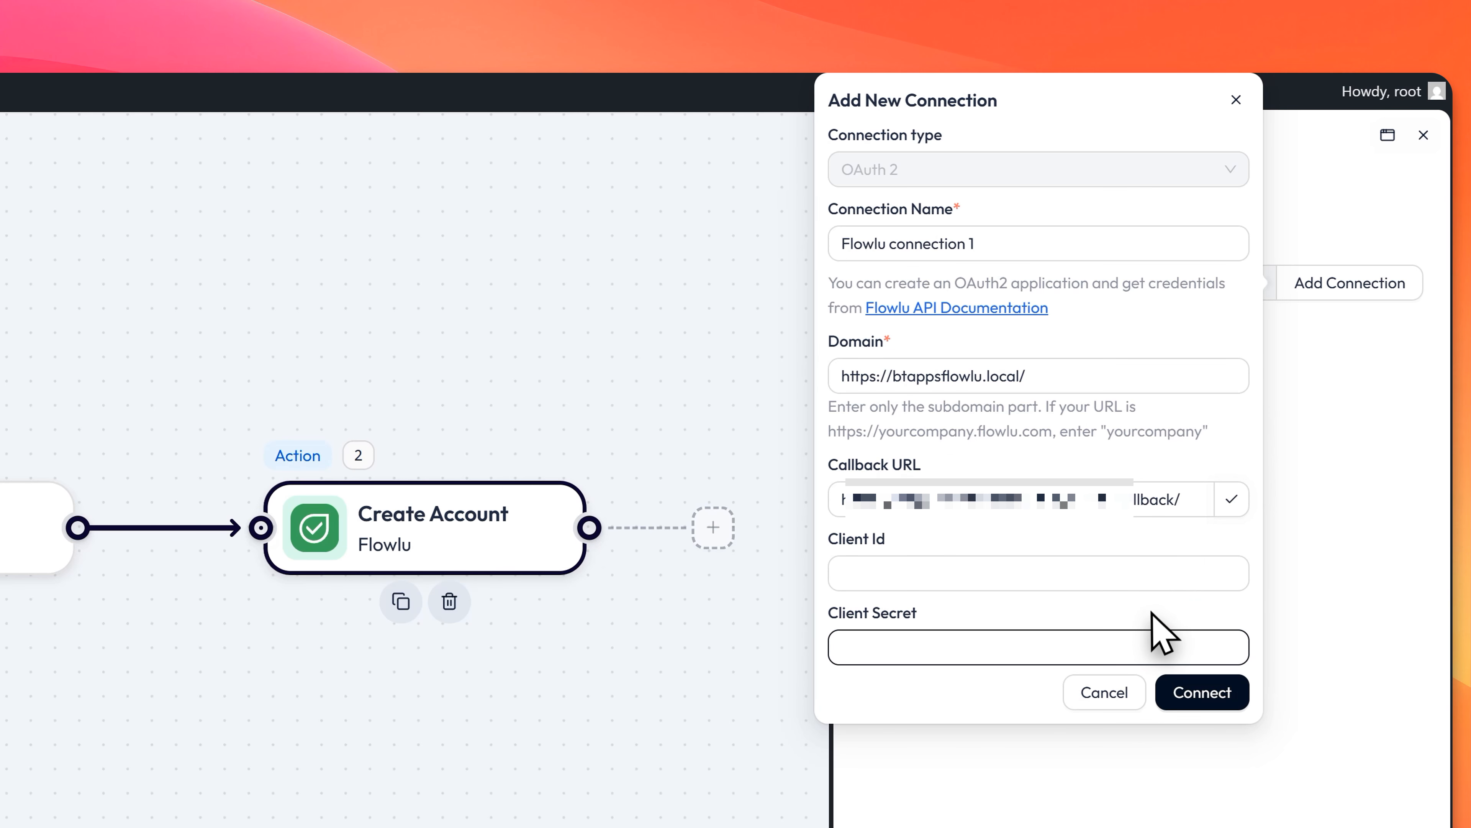
{"action": "left_click", "coordinate": [1018, 378]}
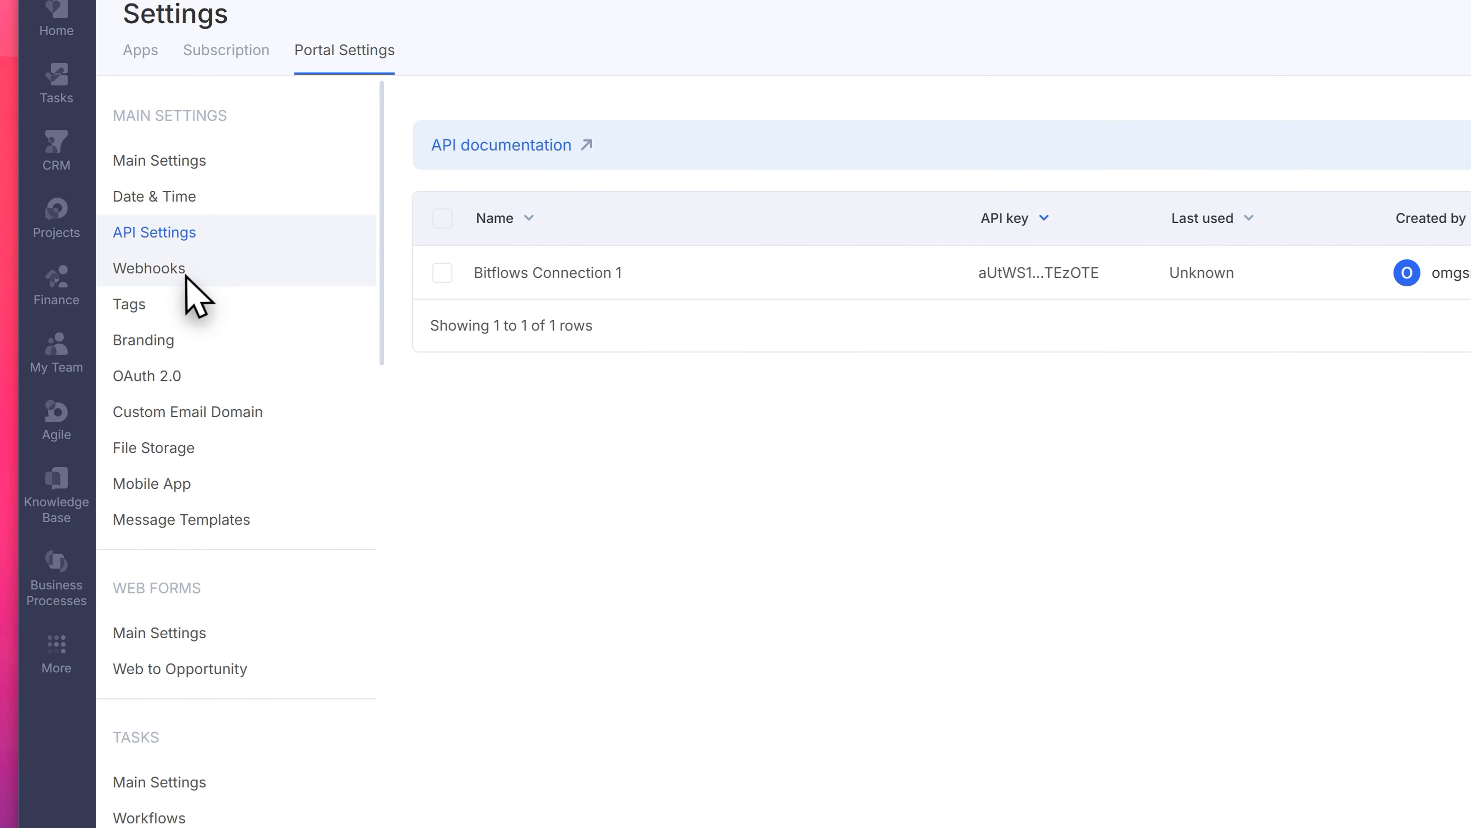
{"action": "left_click", "coordinate": [197, 384]}
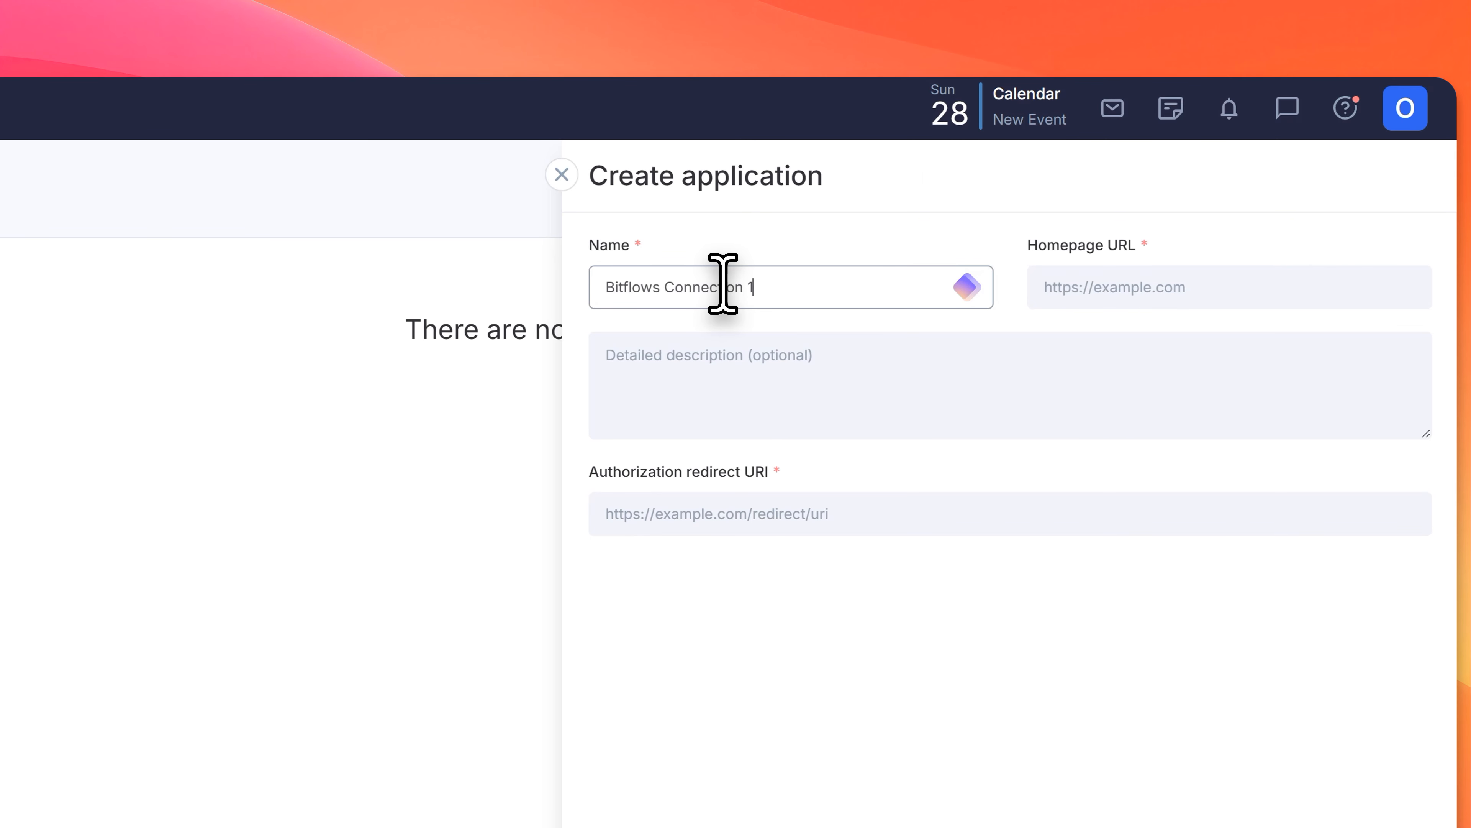
Step: Paste the copied callback URL as the new application's authorization redirect URI, leaving the homepage URL empty
{"action": "key", "text": "Tab"}
{"action": "key", "text": "super+v"}
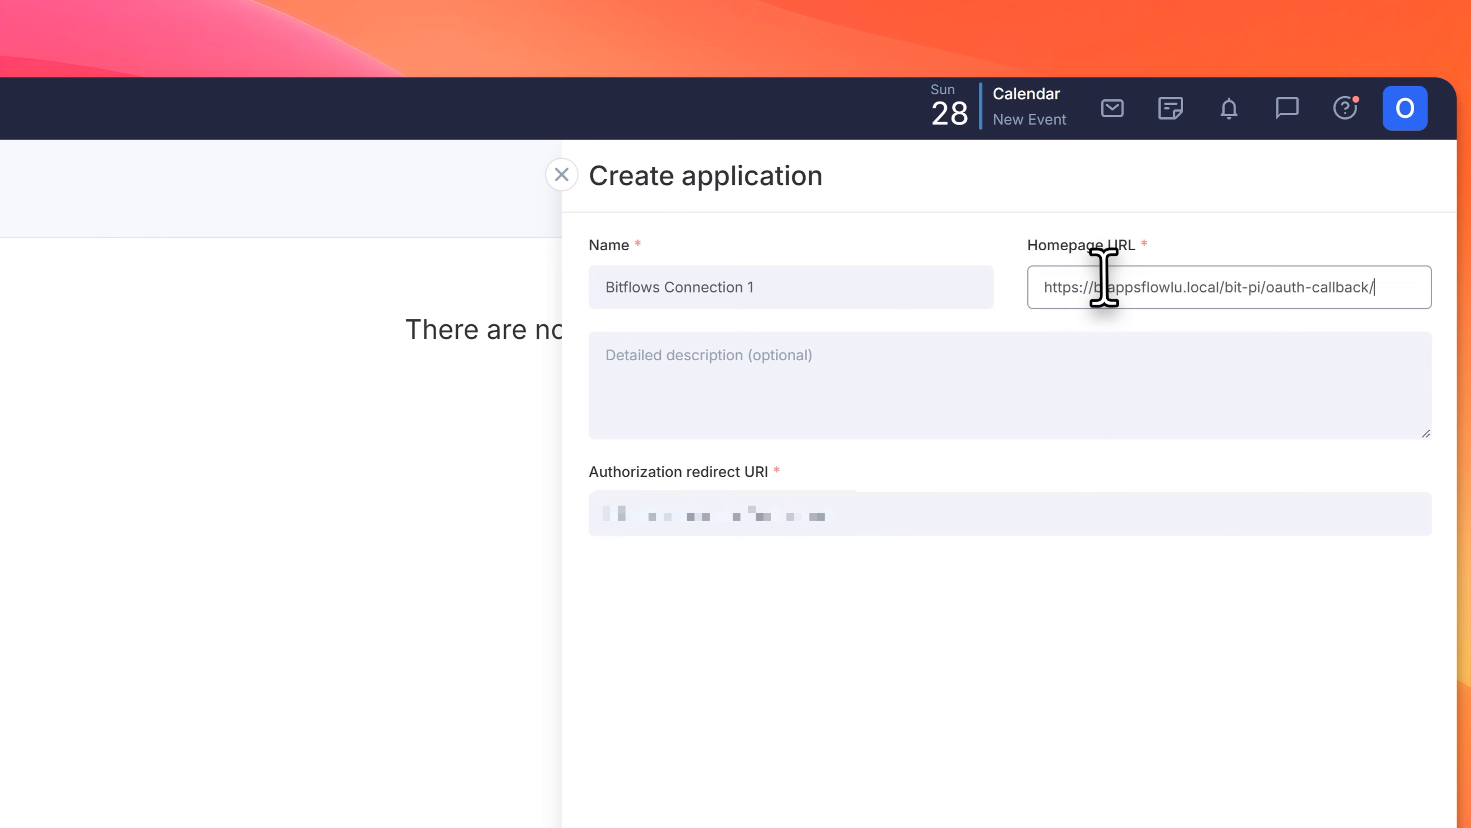
{"action": "key", "text": "super+z"}
{"action": "left_click", "coordinate": [775, 513]}
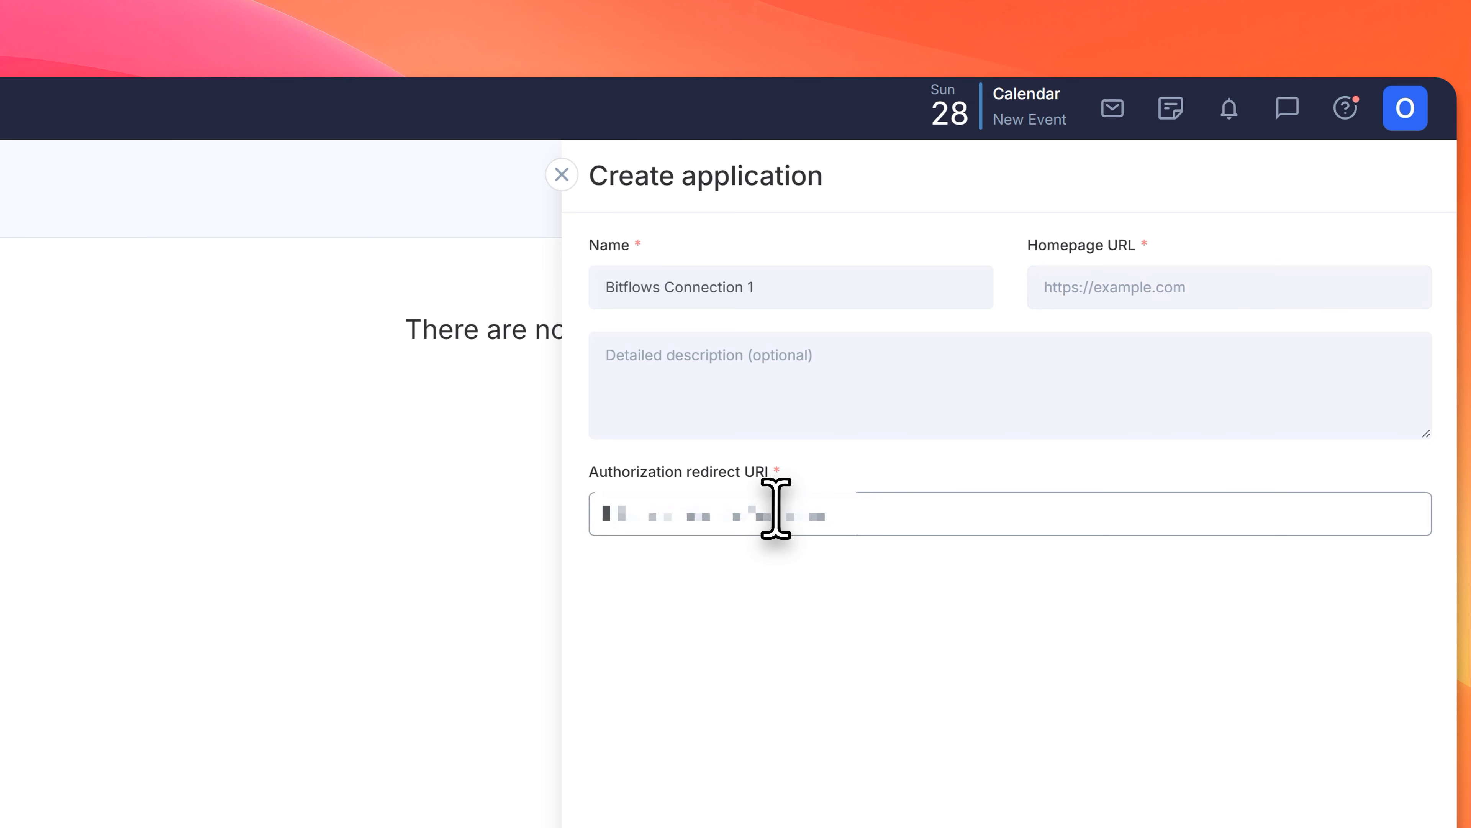
{"action": "key", "text": "super+v"}
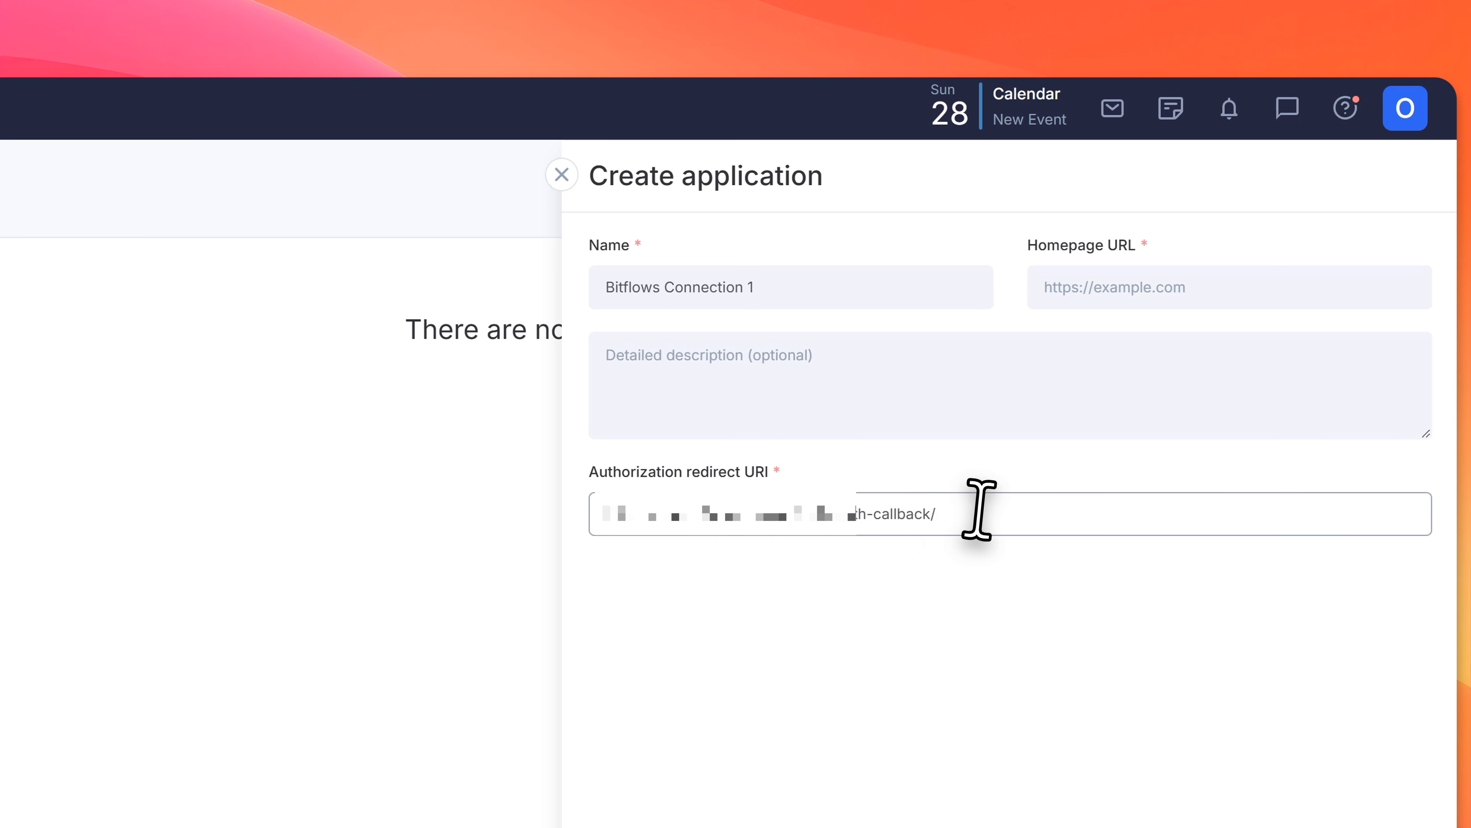
{"action": "left_click", "coordinate": [1097, 279]}
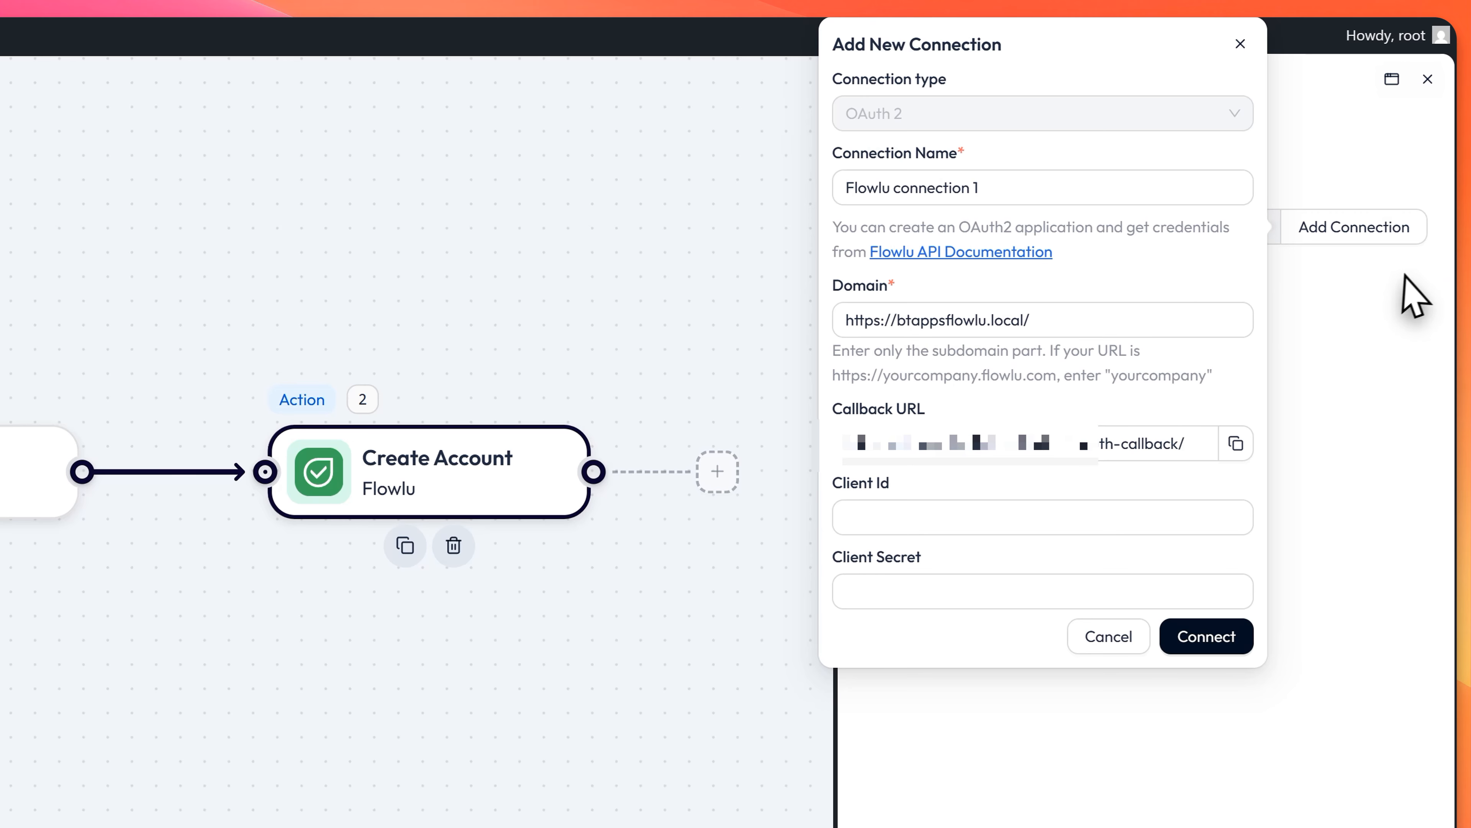
Step: Switch back to Bit Flows and replace the connection's domain with the subdomain omgsmartweb
{"action": "left_click_drag", "start_coordinate": [1031, 322], "coordinate": [795, 317]}
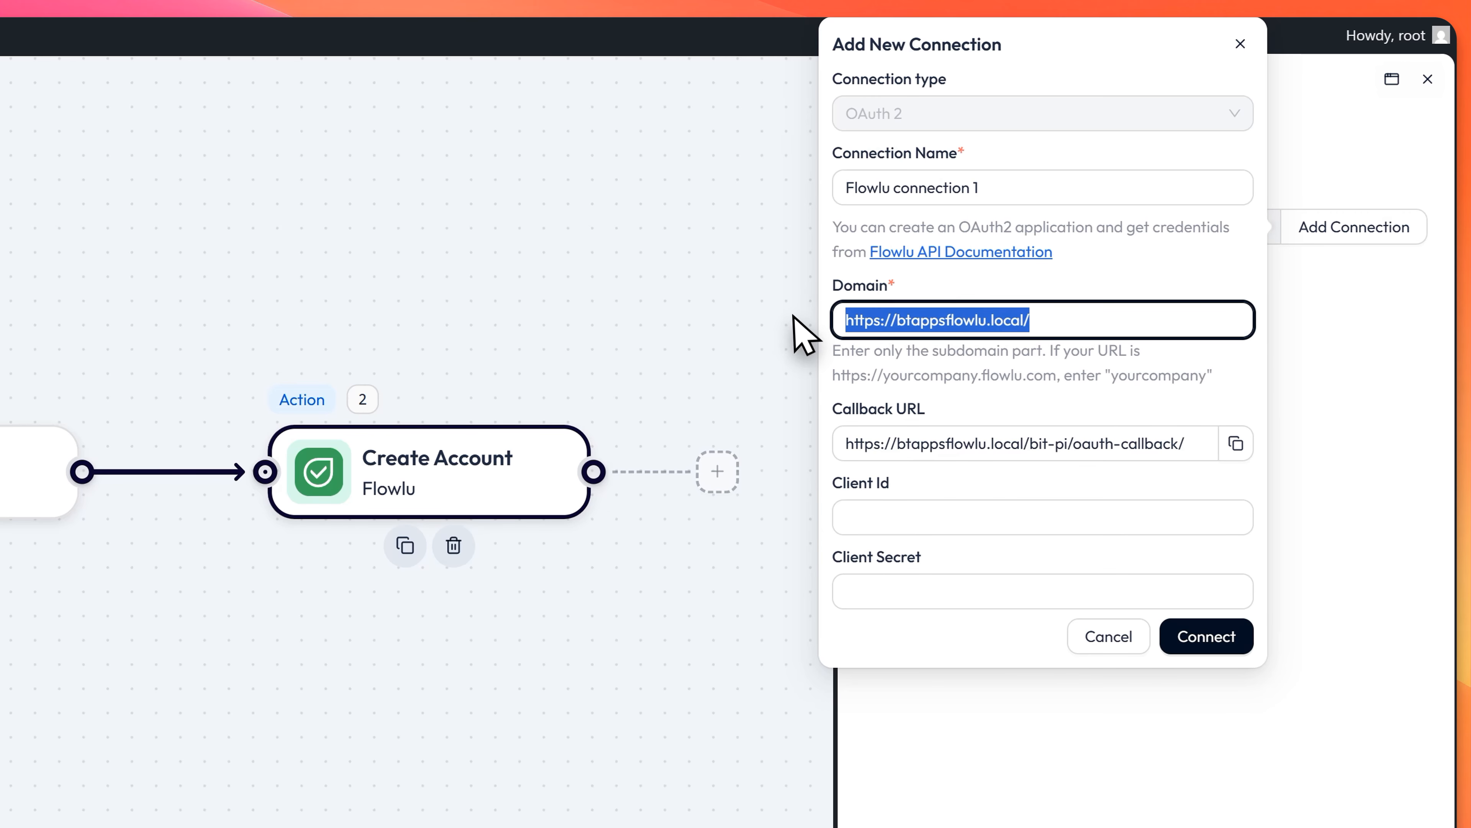
{"action": "type", "text": "omgsmart"}
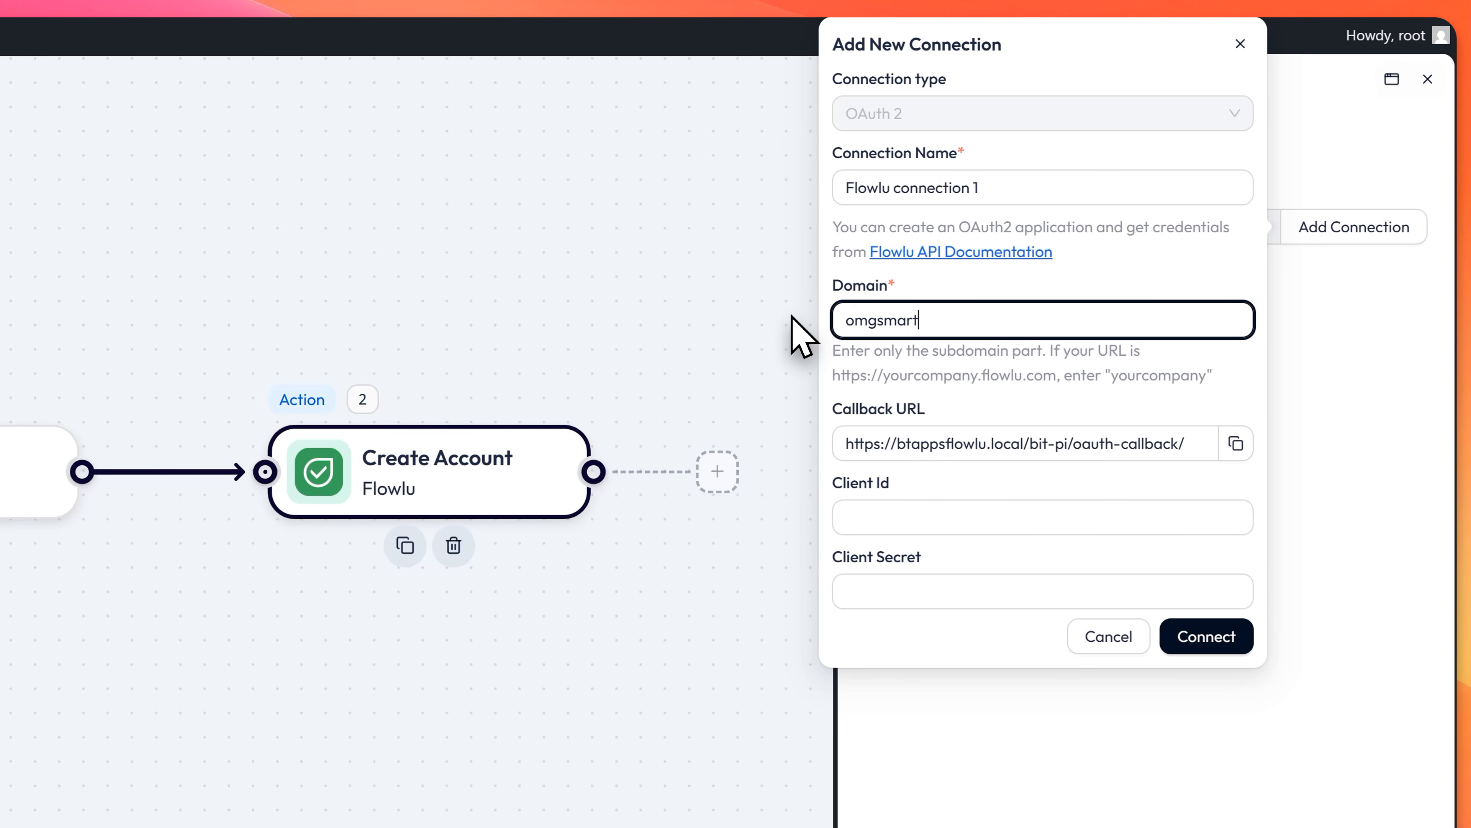
{"action": "type", "text": "web"}
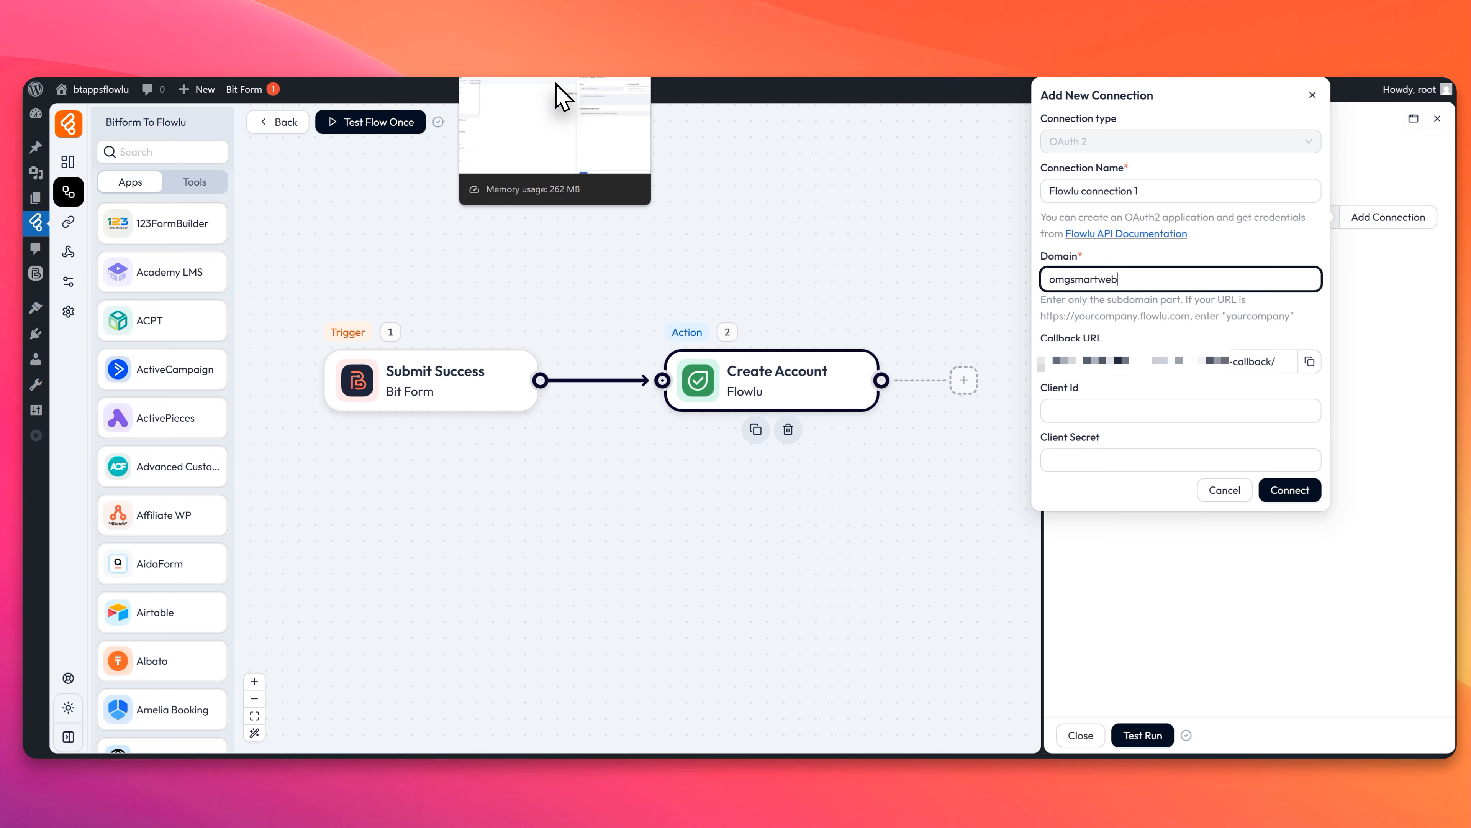
Step: Return to Flowlu, set the application's homepage URL to btappsflowlu.local and save the application
{"action": "left_click", "coordinate": [556, 84]}
{"action": "left_click", "coordinate": [1275, 215]}
{"action": "key", "text": "ctrl+v"}
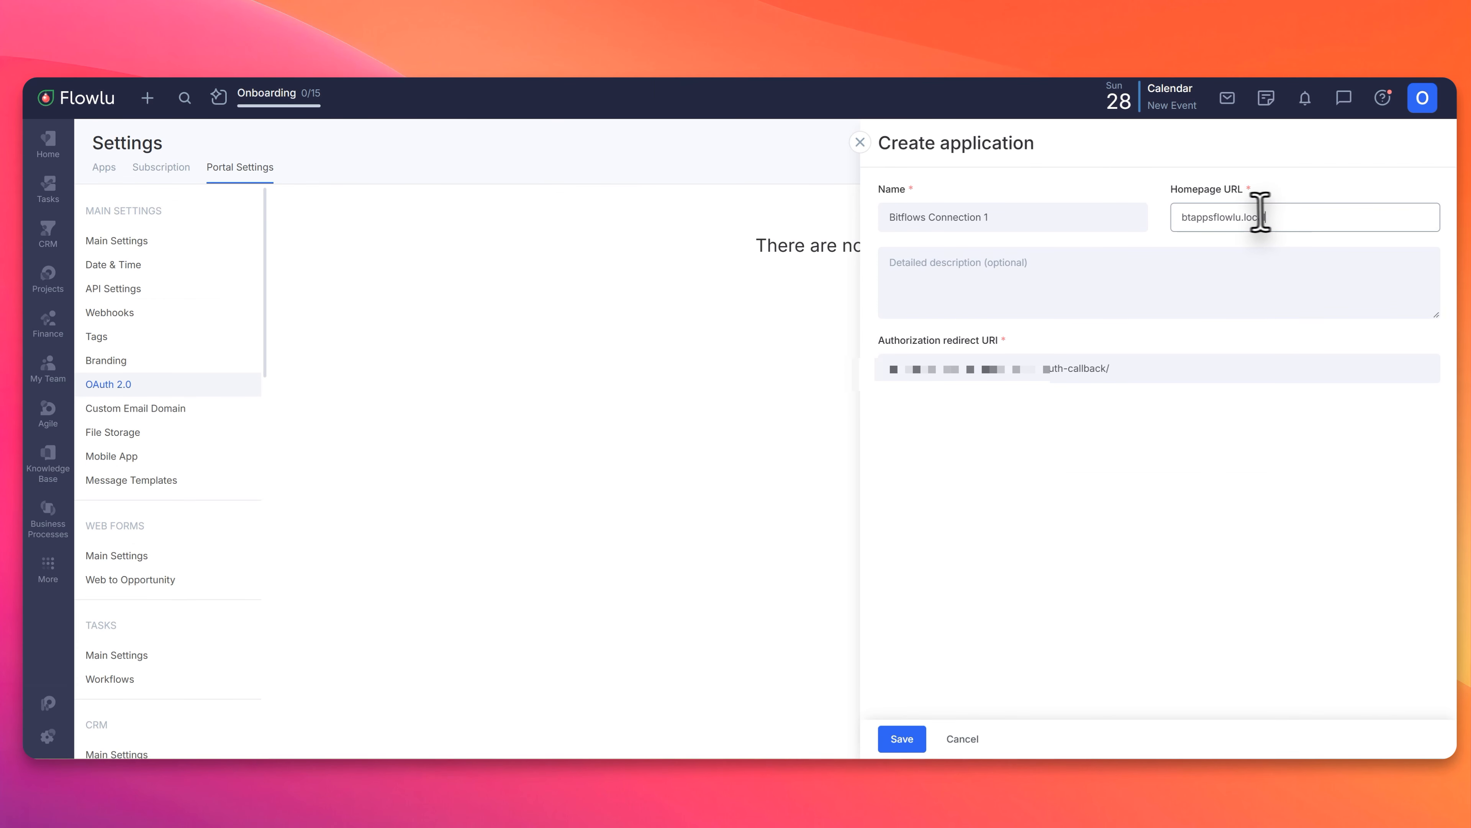
{"action": "left_click_drag", "start_coordinate": [1270, 214], "coordinate": [1172, 220]}
{"action": "left_click", "coordinate": [1302, 225]}
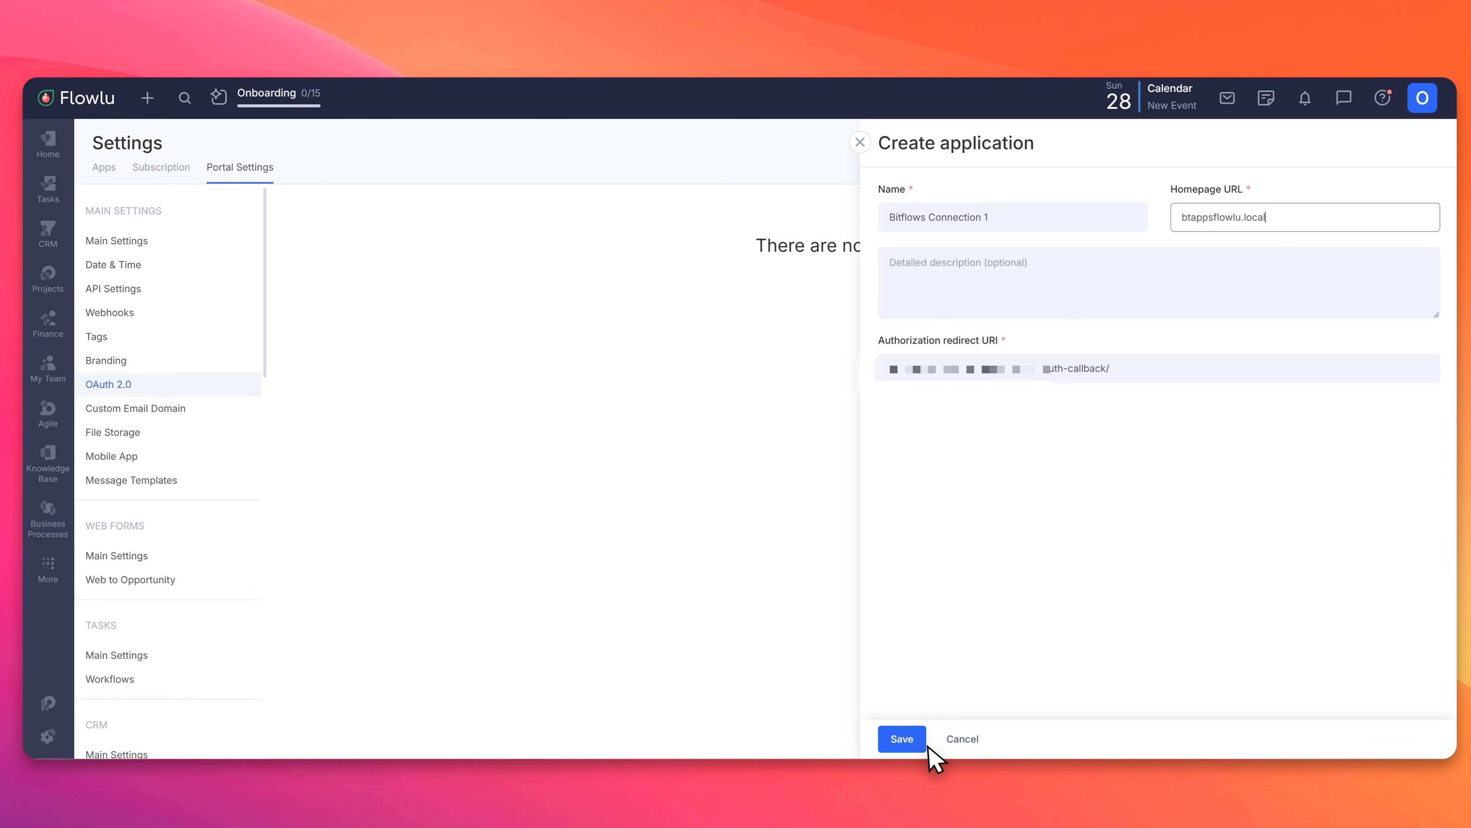
{"action": "left_click", "coordinate": [901, 740]}
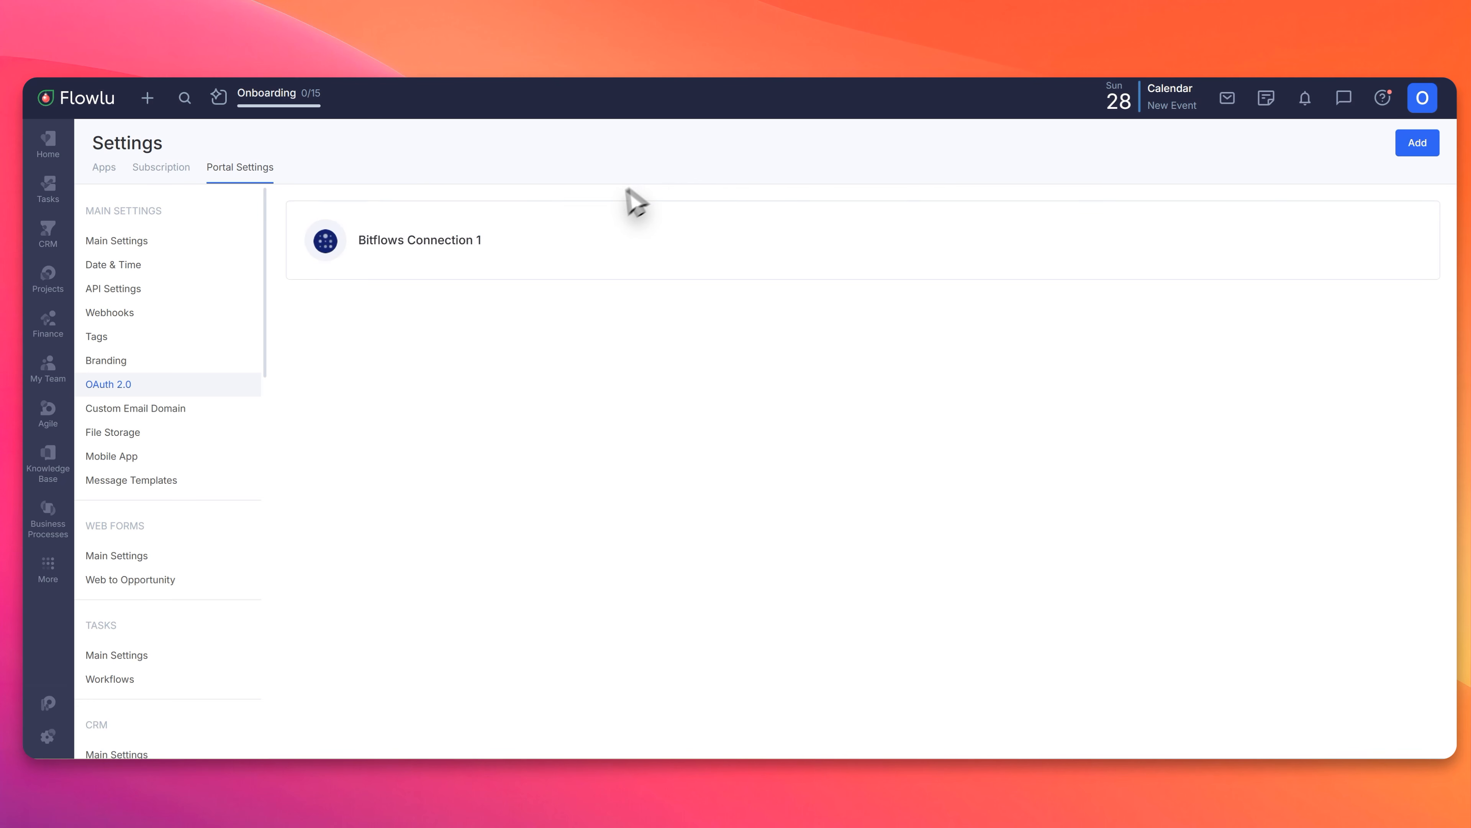
Step: Copy the client ID from the saved "Bitflows Connection 1" application and paste it into the Bit Flows connection
{"action": "left_click", "coordinate": [612, 229]}
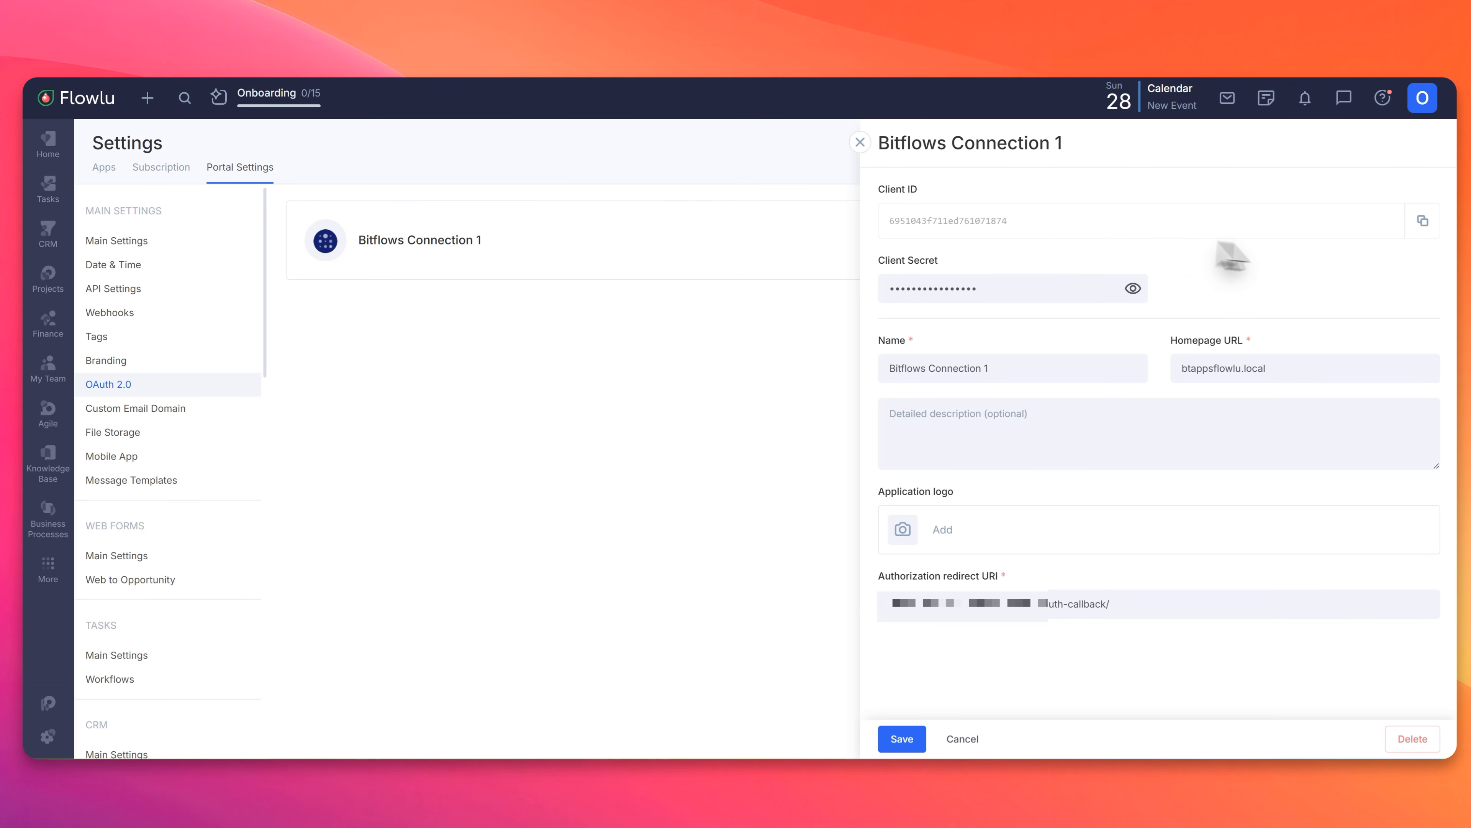
{"action": "left_click", "coordinate": [1421, 223]}
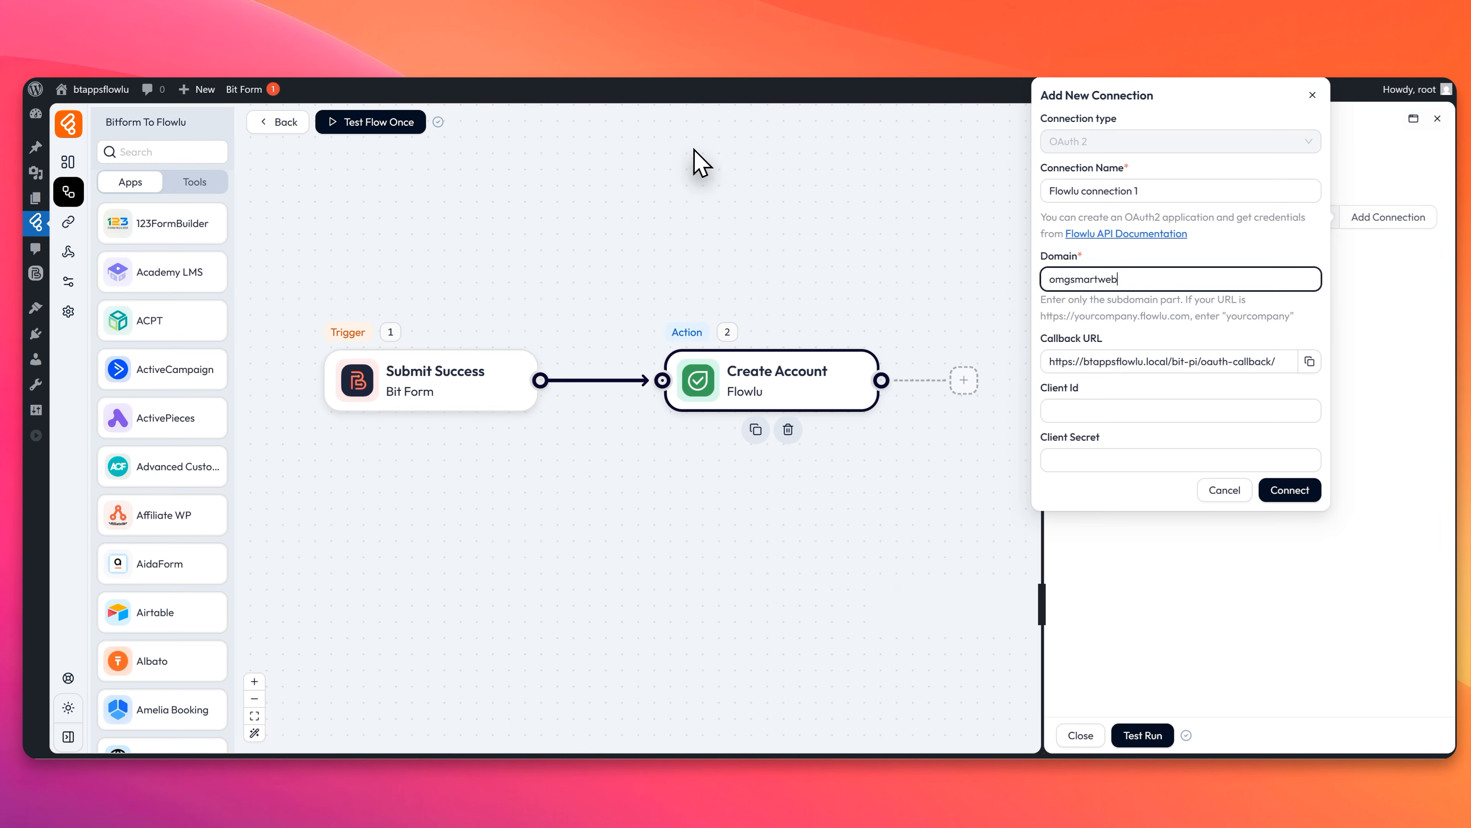
{"action": "left_click", "coordinate": [1120, 409]}
{"action": "key", "text": "super+v"}
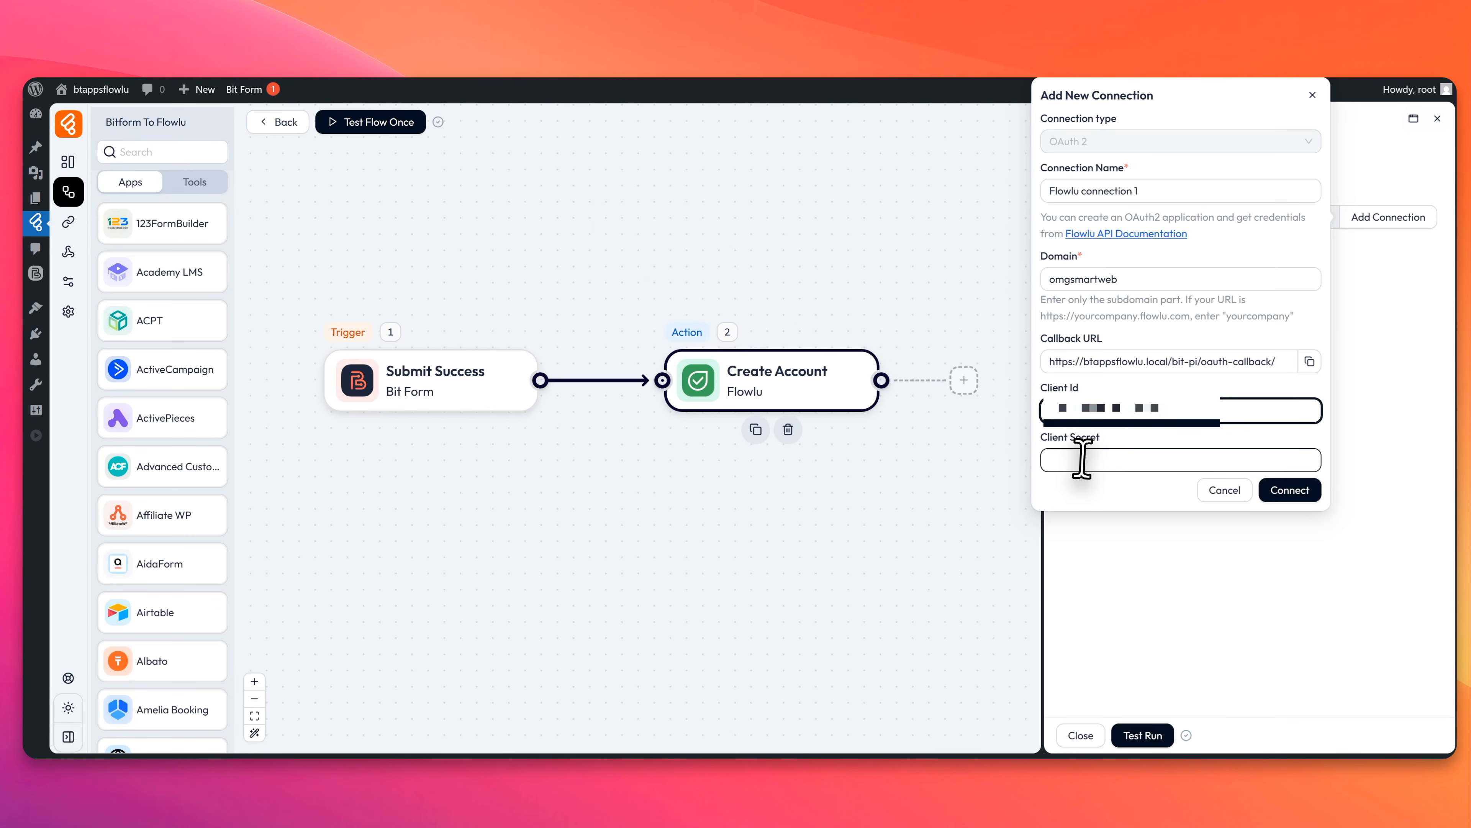
Step: Paste the application's client secret into the Bit Flows connection, then connect and allow access to the Flowlu account
{"action": "left_click", "coordinate": [1085, 459]}
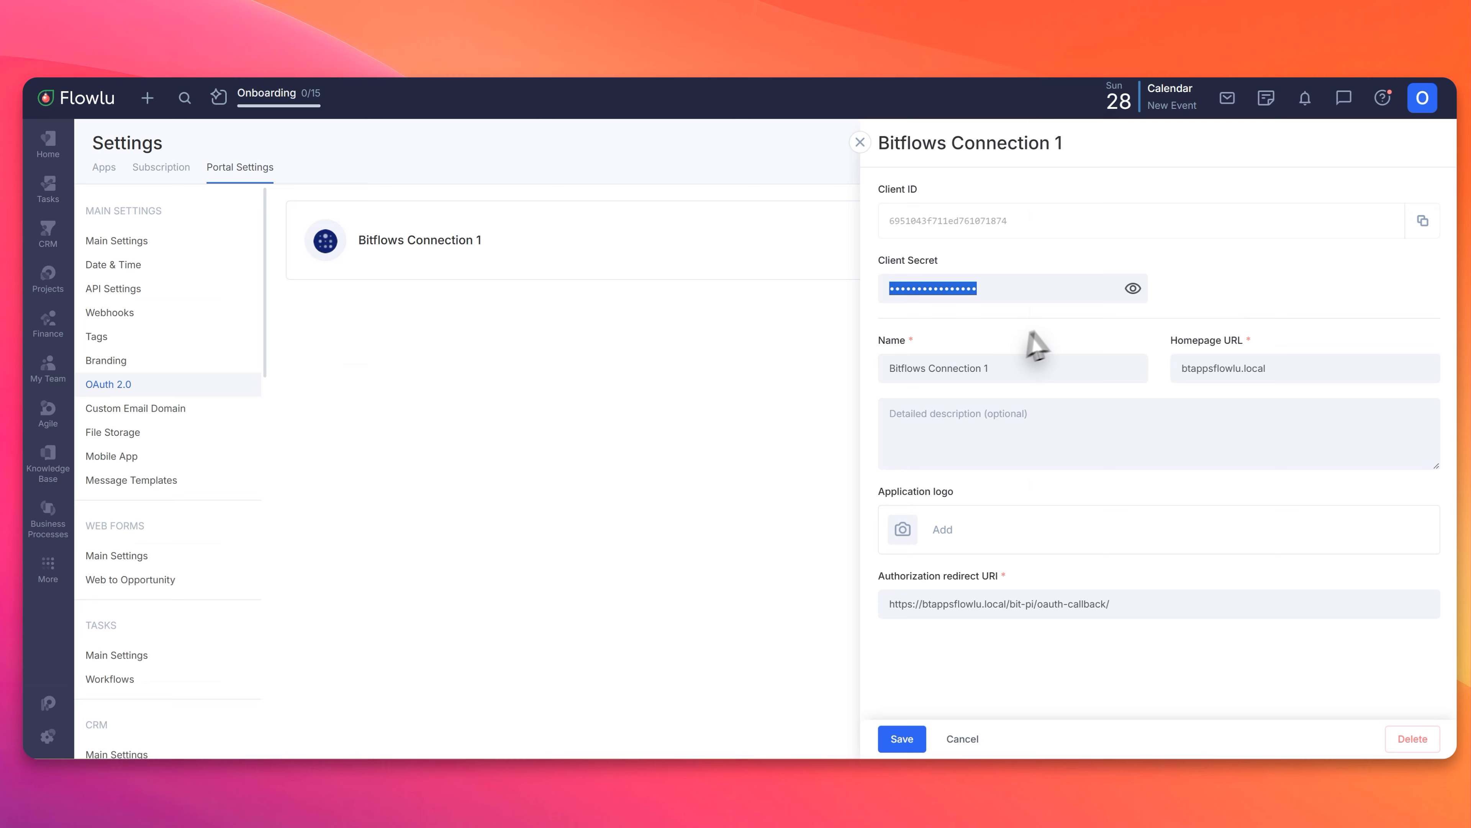
{"action": "left_click", "coordinate": [1133, 290]}
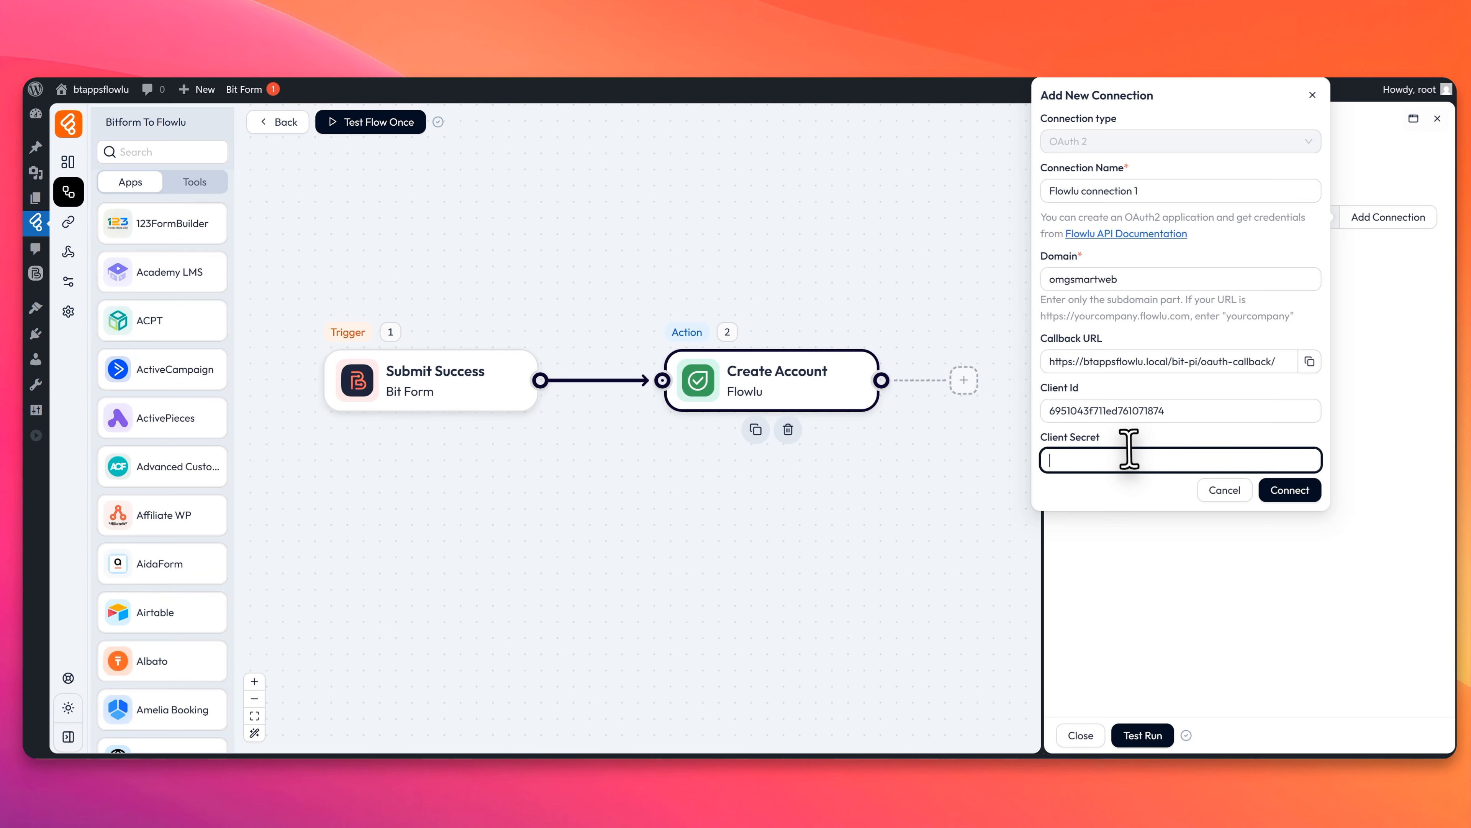
{"action": "key", "text": "ctrl+v"}
{"action": "left_click", "coordinate": [1282, 494]}
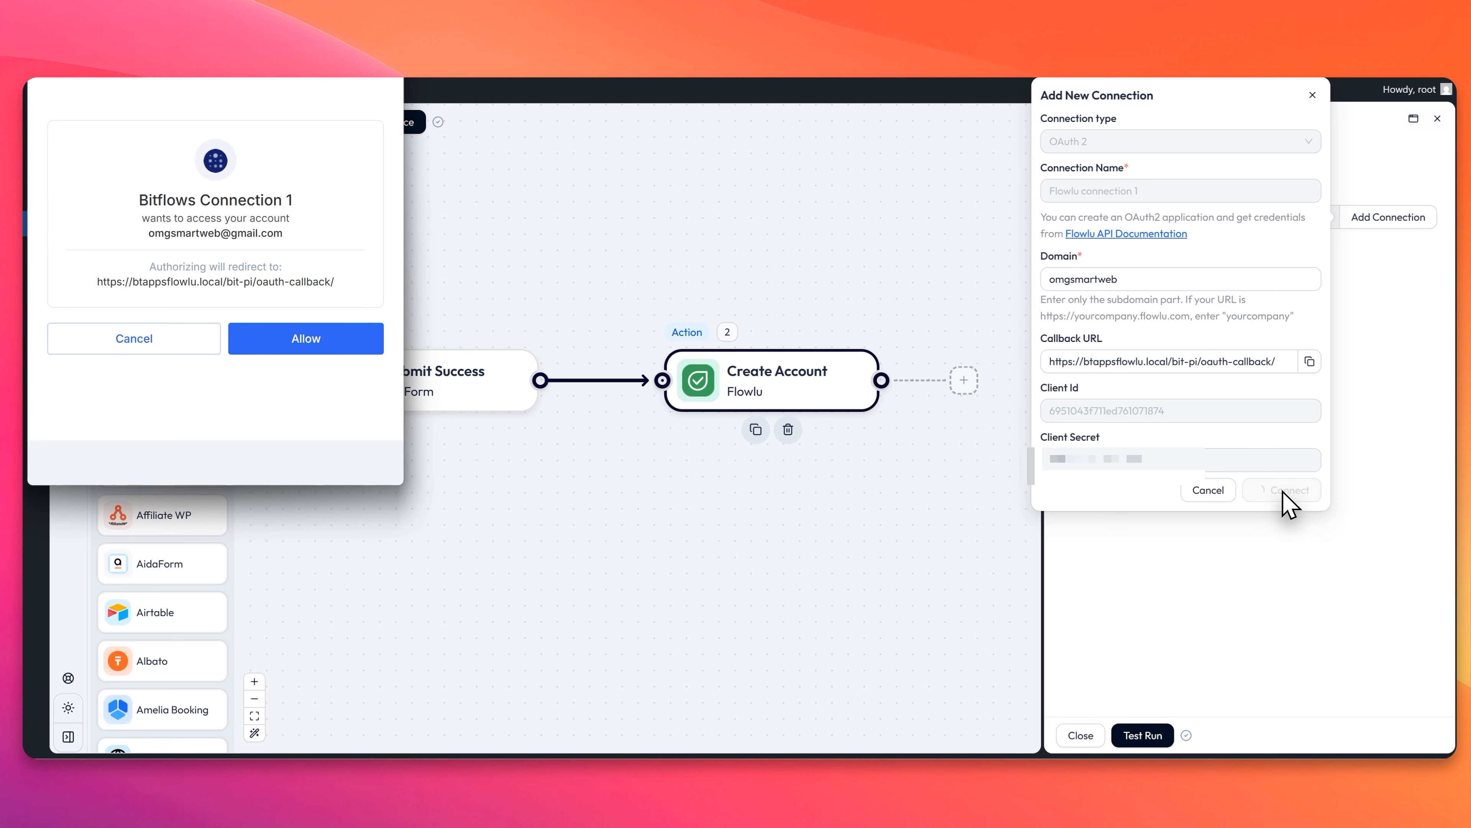
{"action": "left_click", "coordinate": [352, 343]}
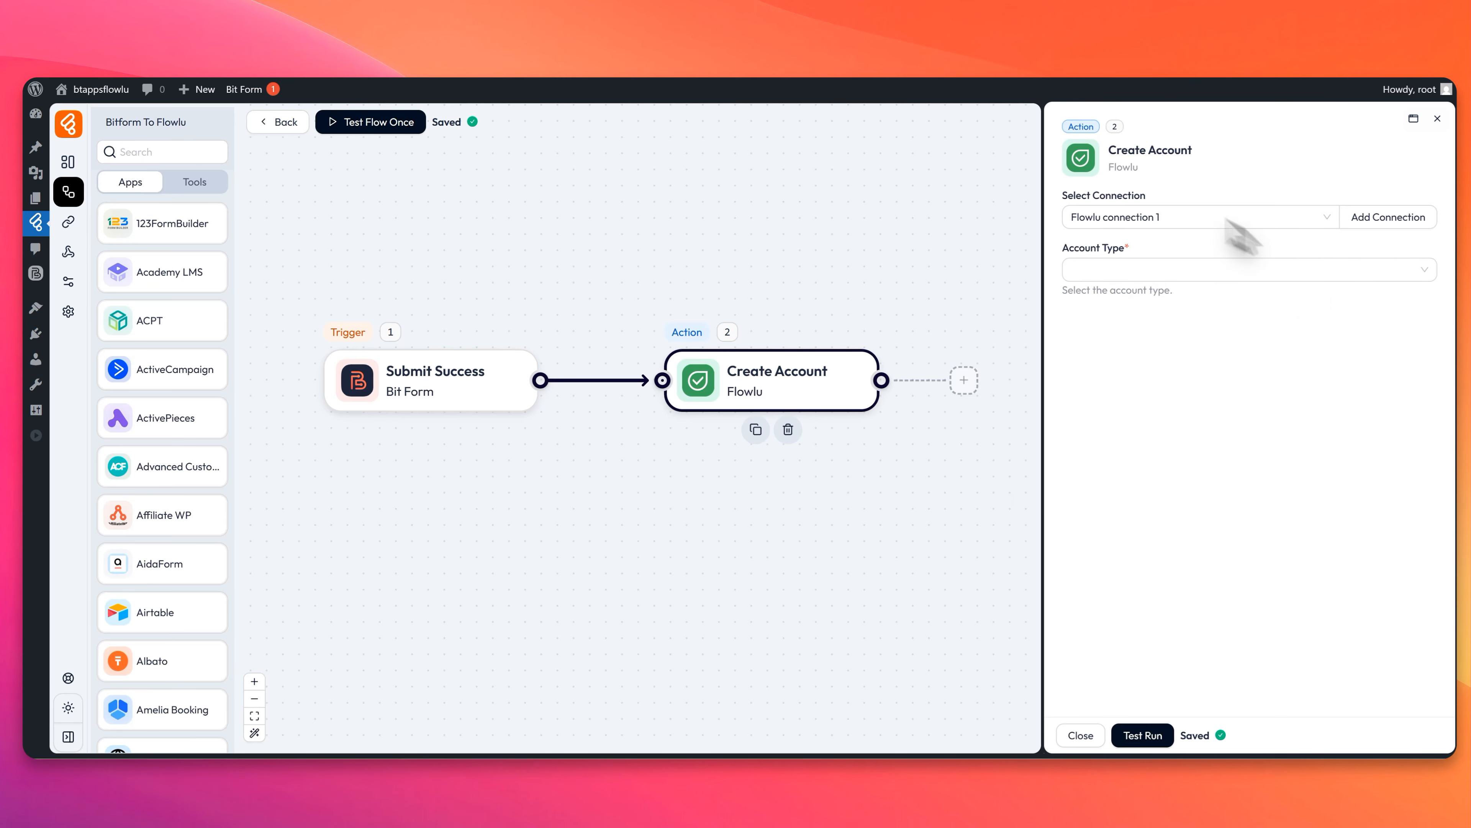
Step: Set the account type to Contact and map First Name to the form variable b1-2
{"action": "left_click", "coordinate": [1121, 270]}
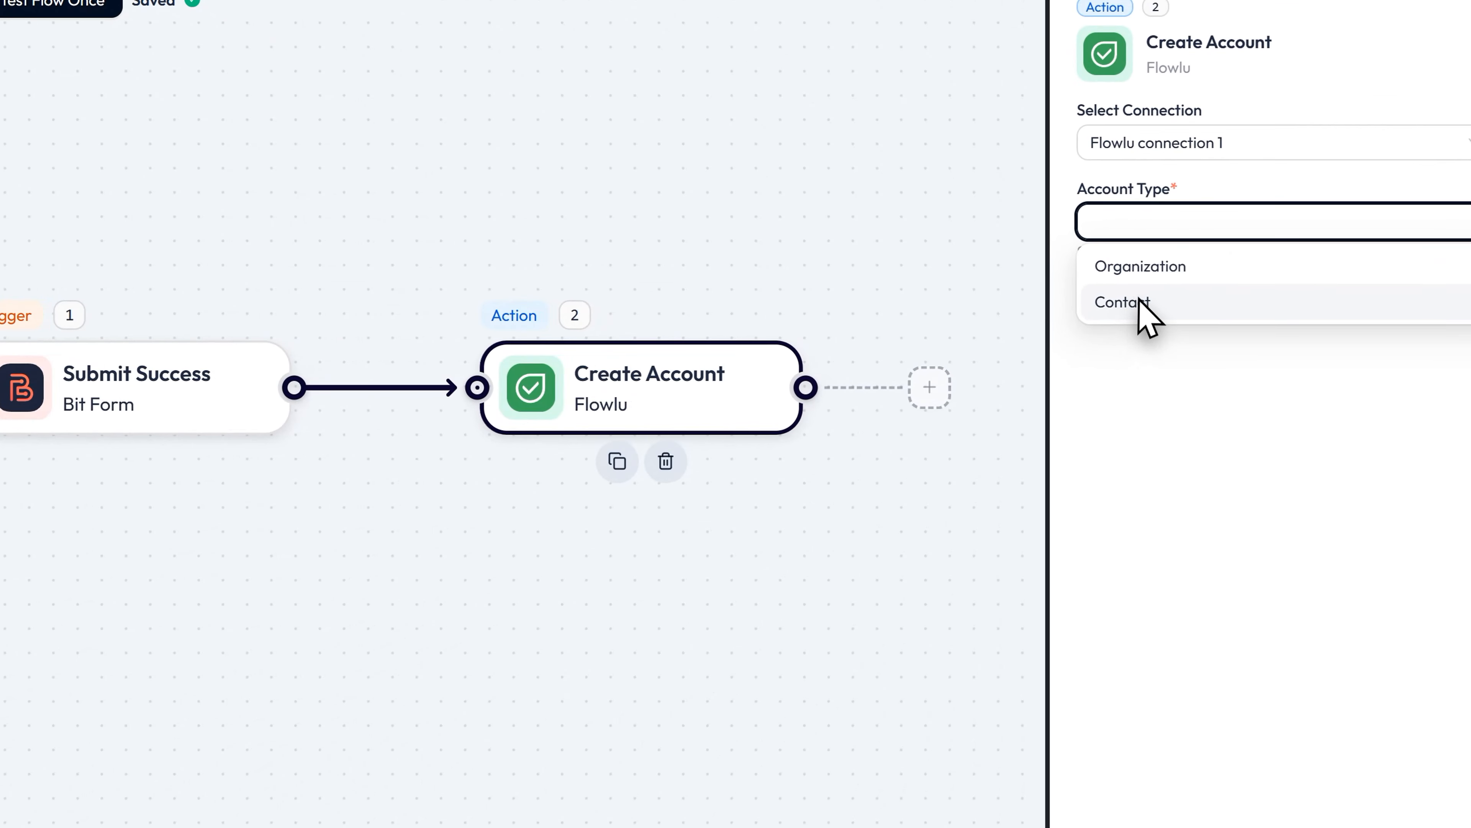
{"action": "left_click", "coordinate": [1123, 324]}
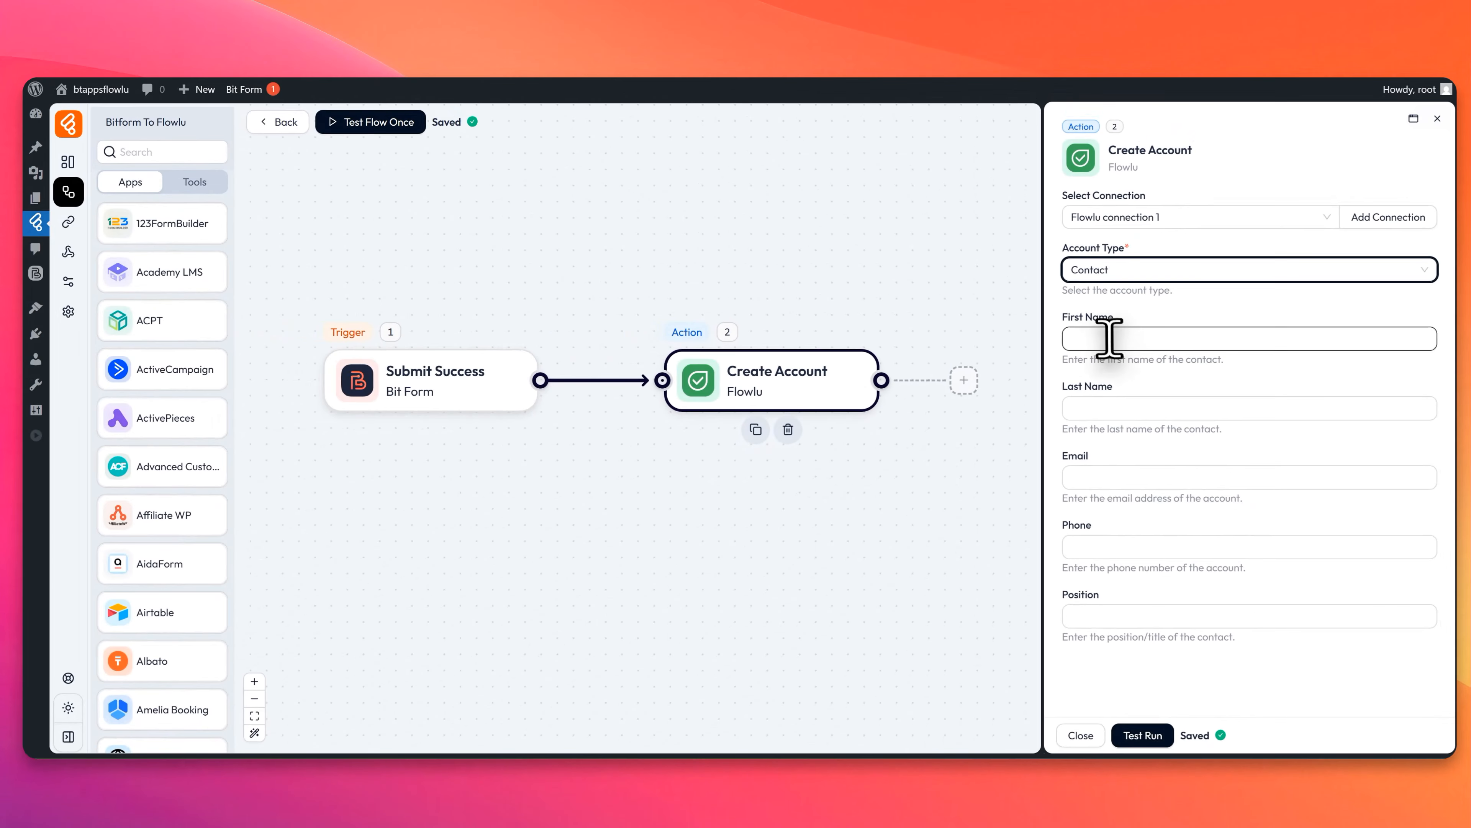
{"action": "left_click", "coordinate": [1169, 323]}
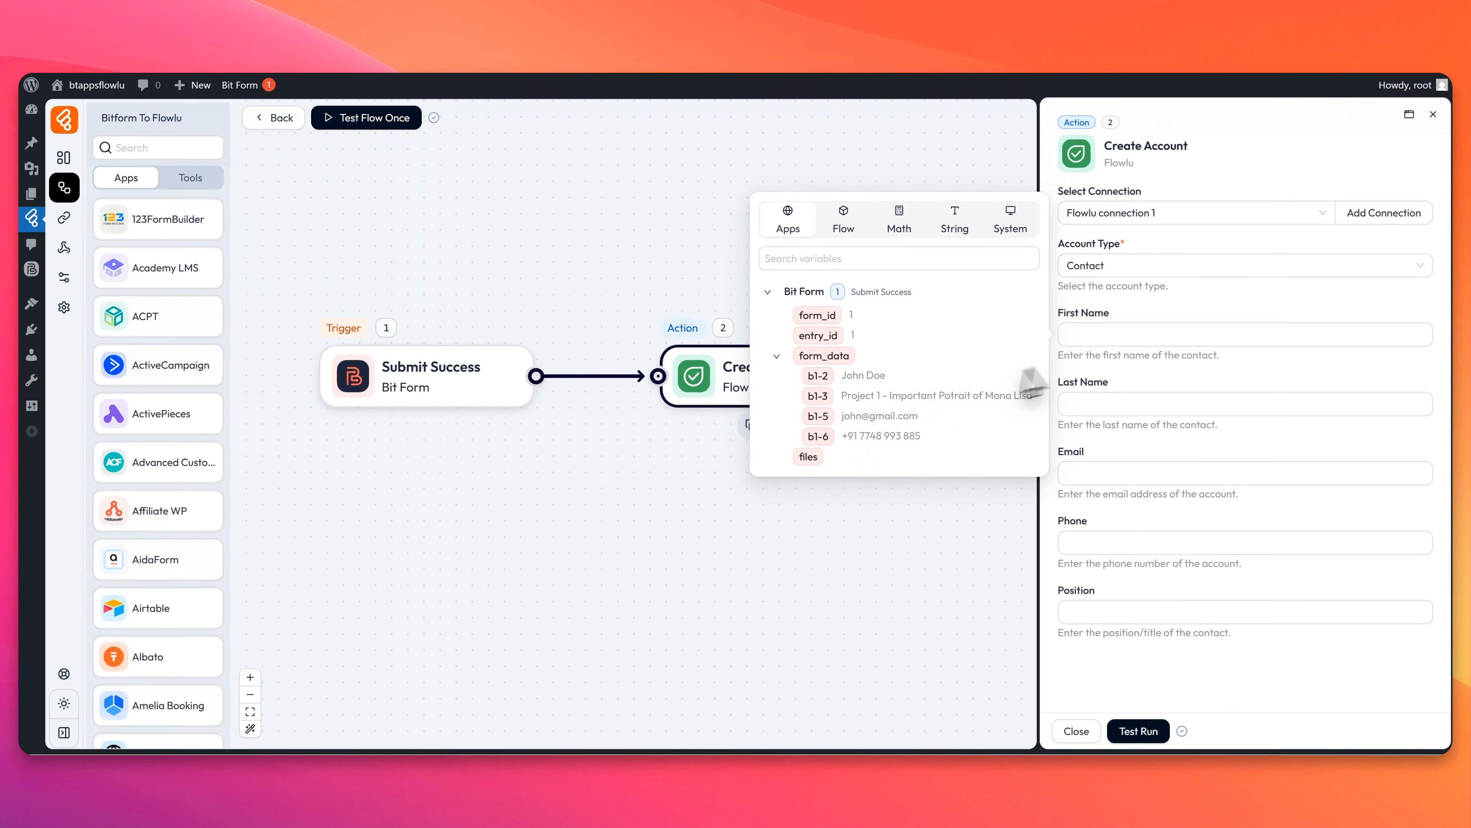
{"action": "left_click", "coordinate": [1135, 329]}
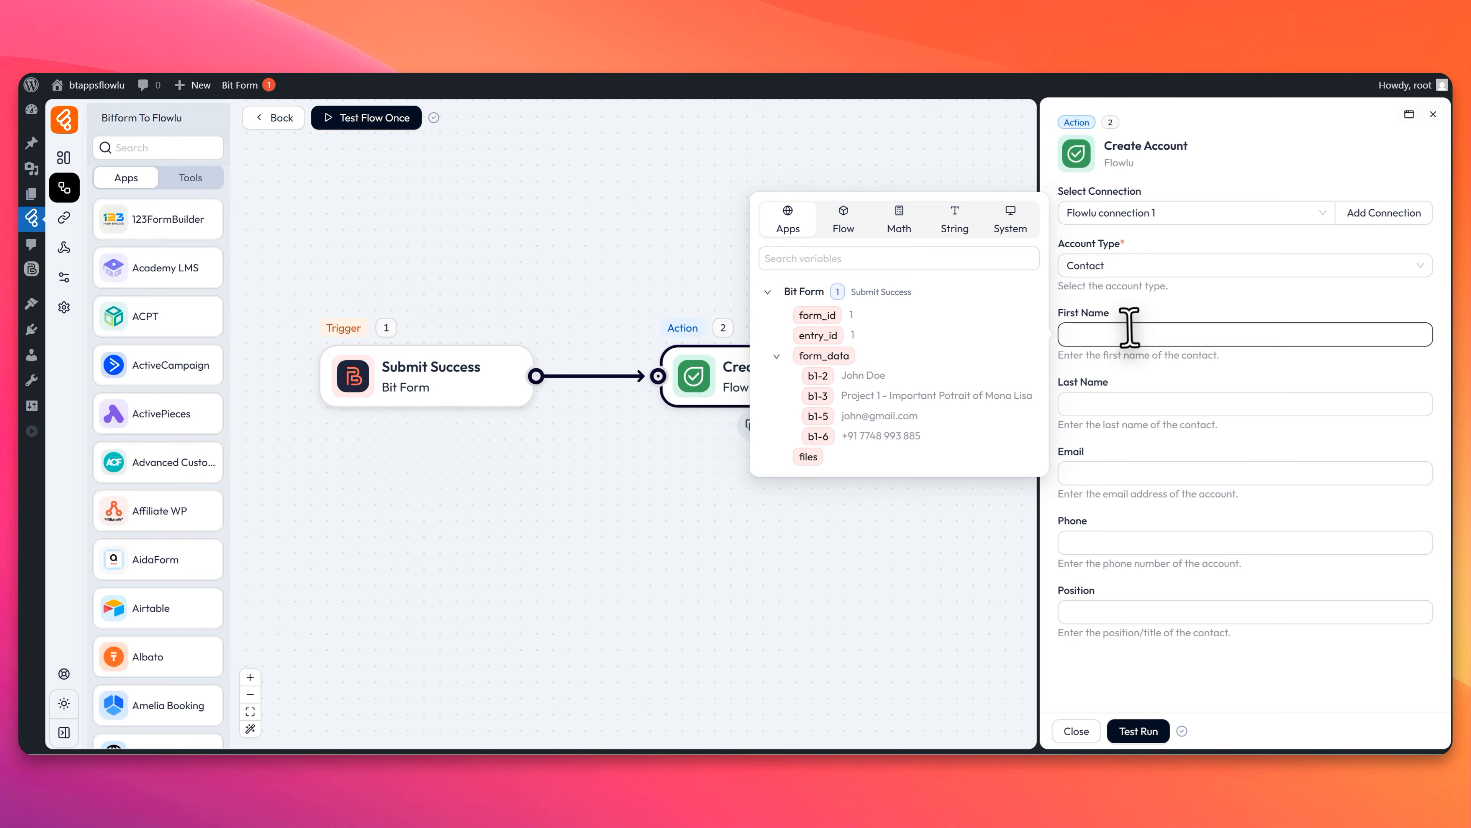
{"action": "left_click", "coordinate": [1128, 330]}
{"action": "left_click", "coordinate": [823, 376]}
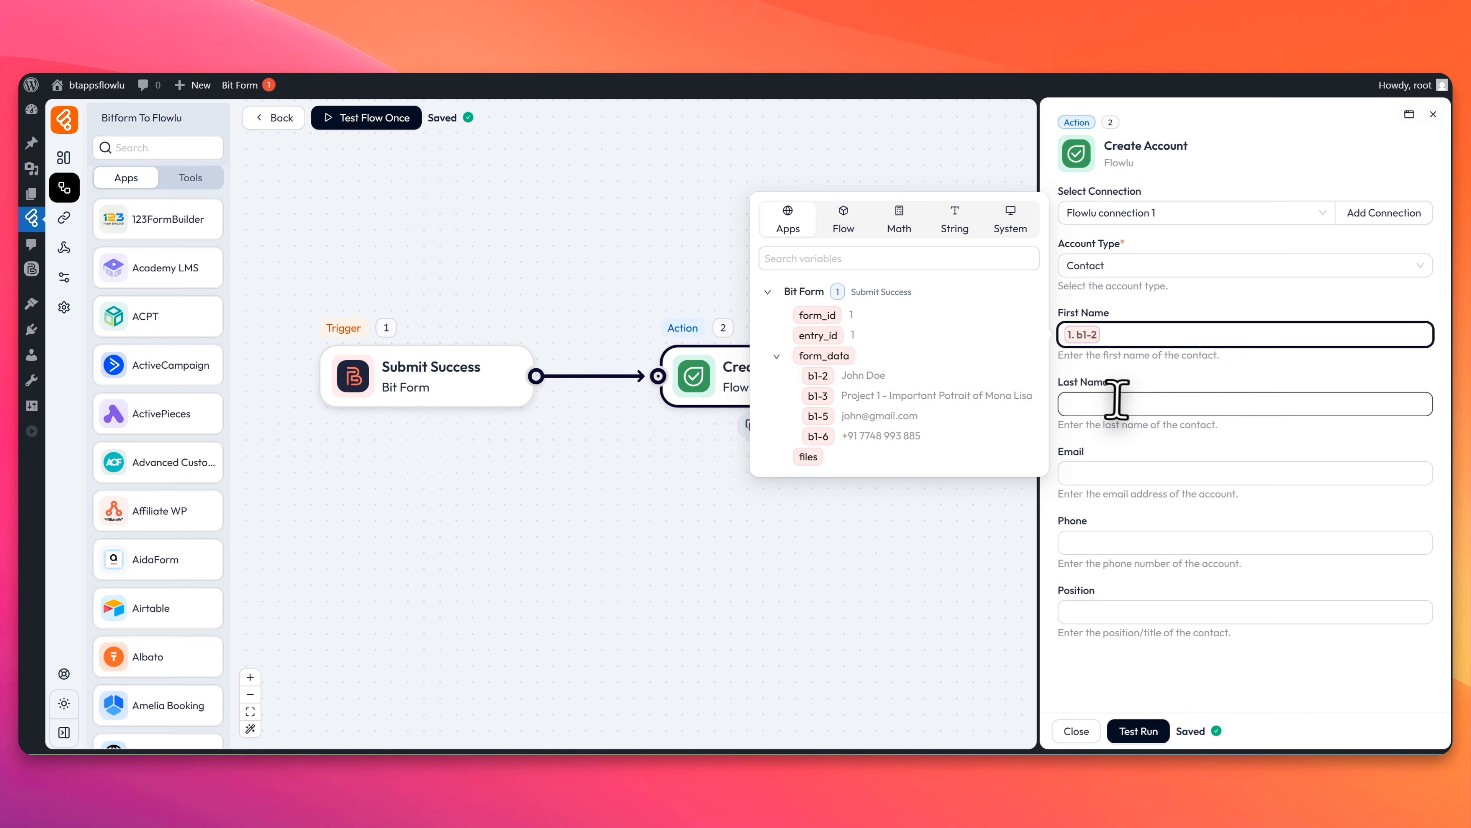
Step: Map the contact's Email to form variable b1-5 and Phone to b1-6
{"action": "left_click", "coordinate": [1103, 473]}
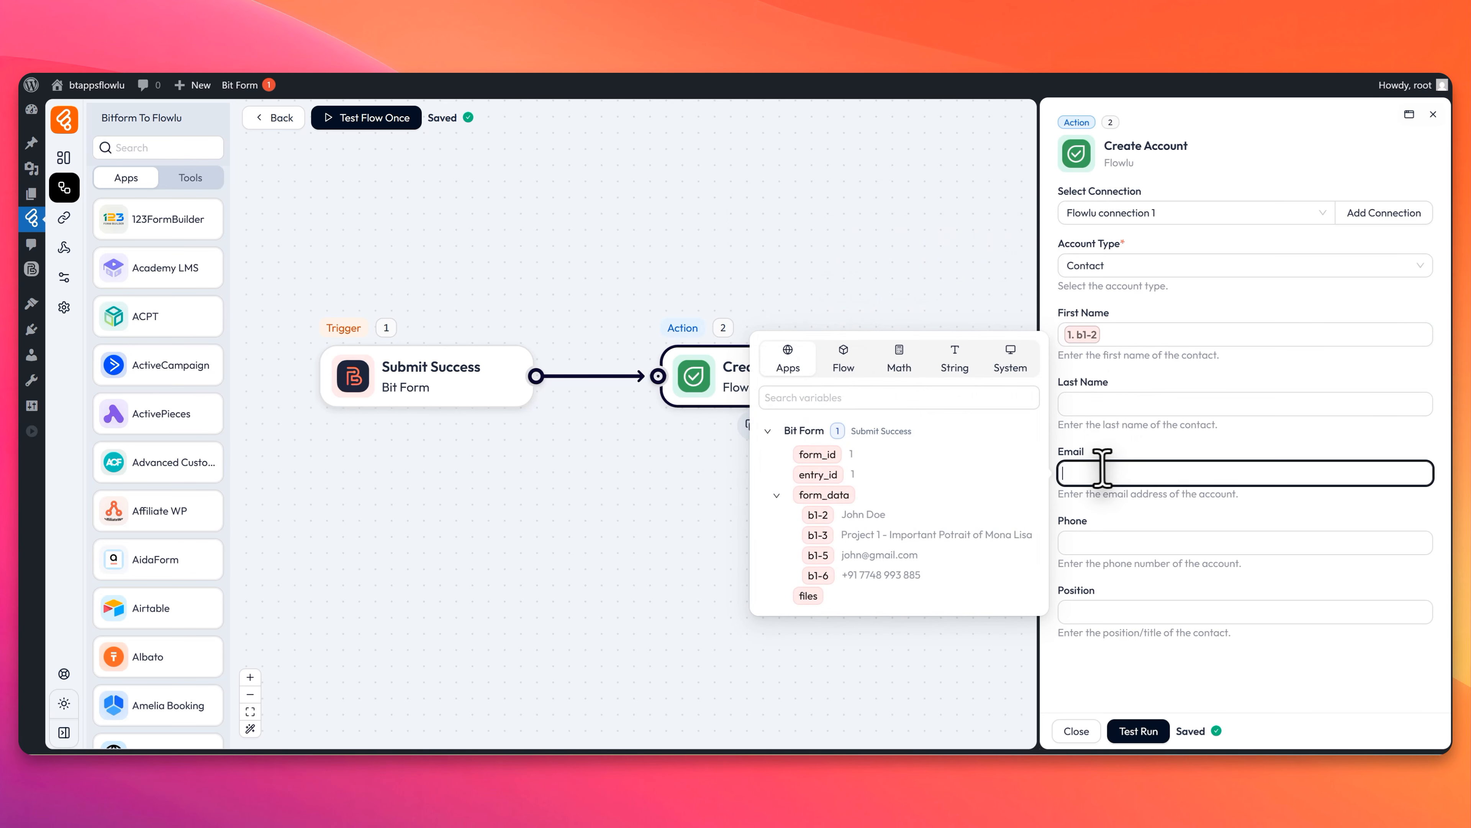
{"action": "left_click", "coordinate": [818, 555]}
{"action": "left_click", "coordinate": [1092, 540]}
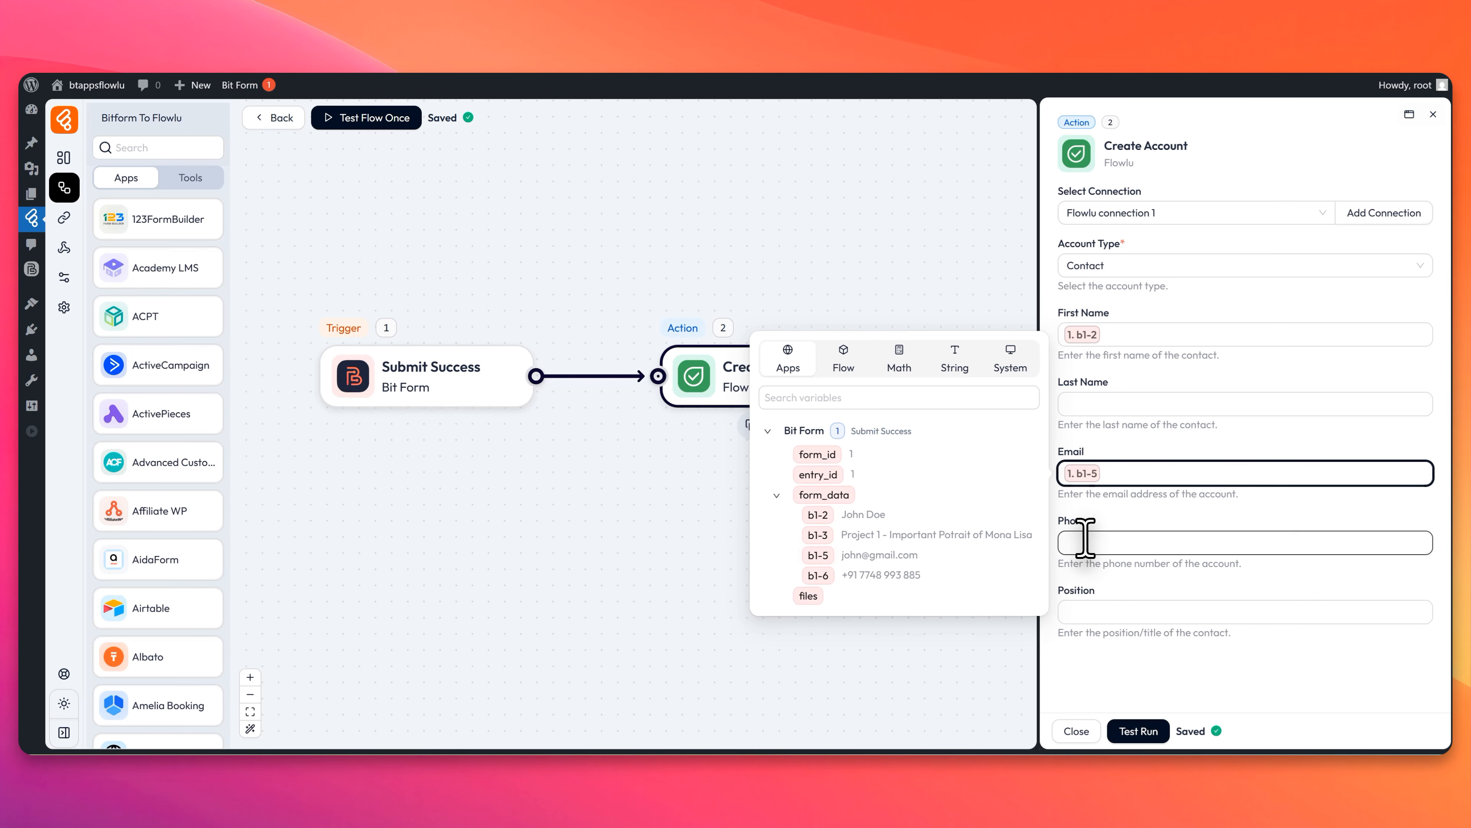
{"action": "left_click", "coordinate": [818, 643]}
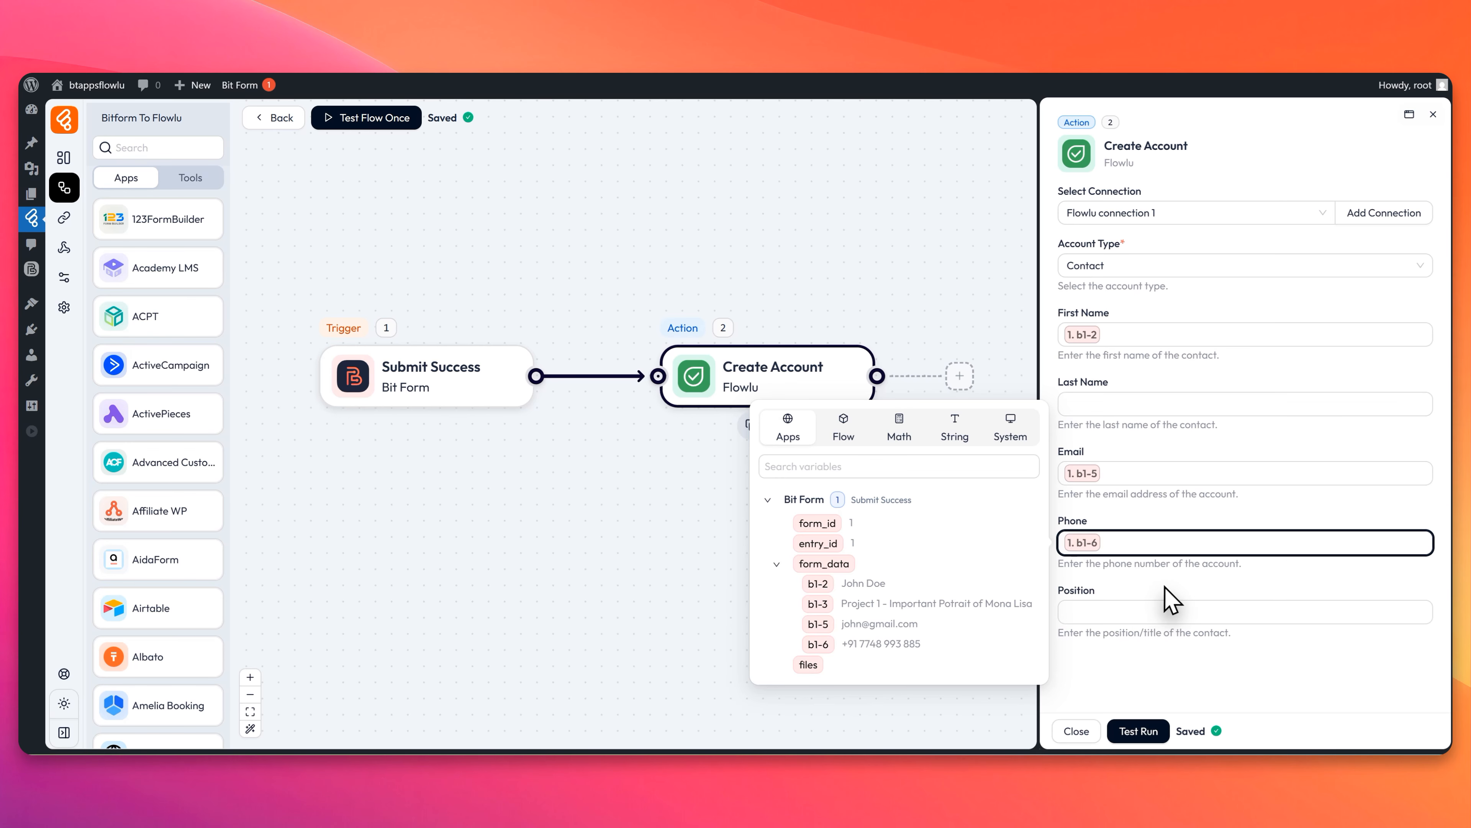
Step: Run a test of the Create Account action and examine its output response
{"action": "left_click", "coordinate": [1148, 732]}
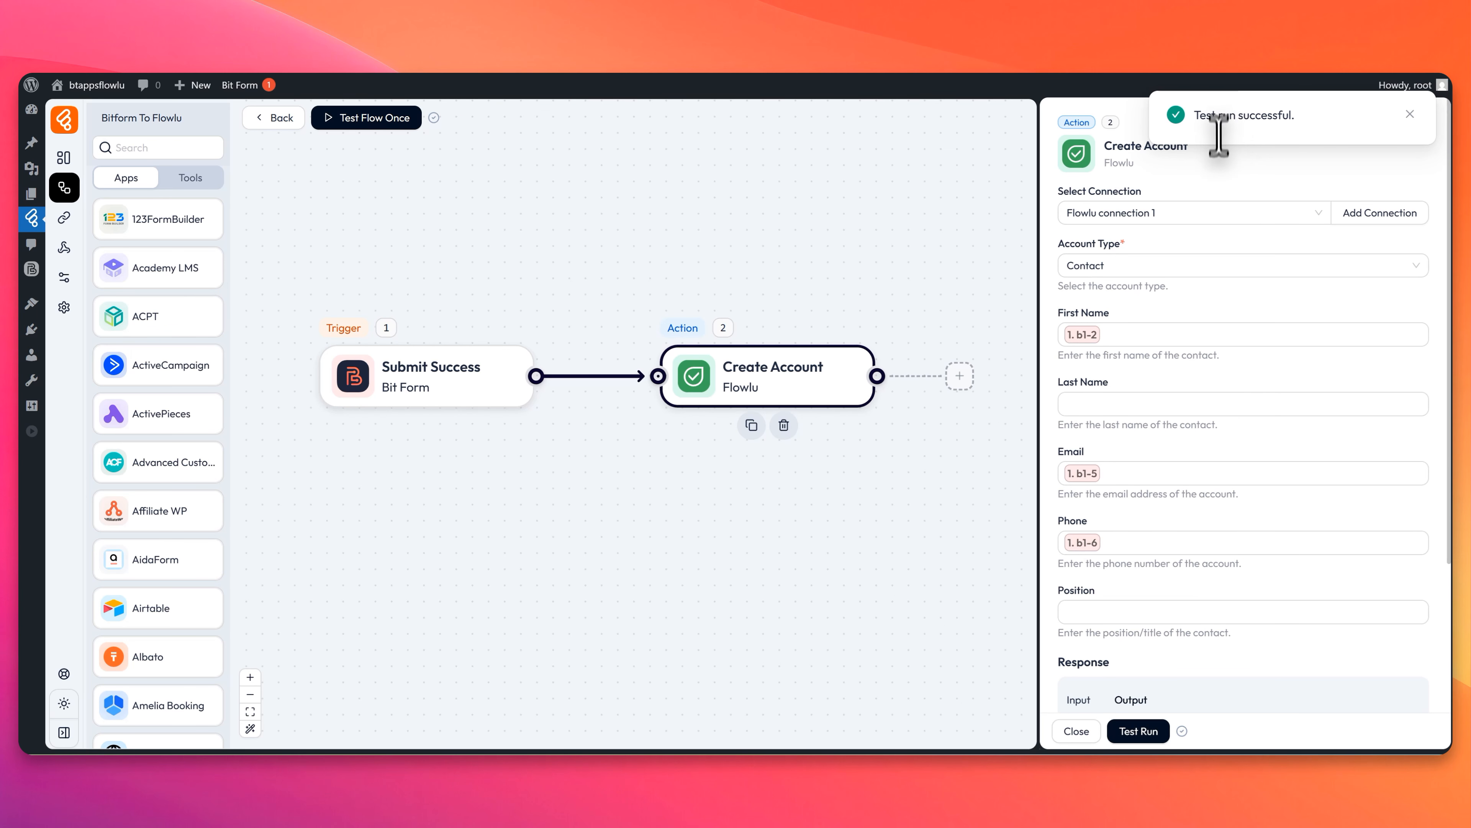
{"action": "scroll", "coordinate": [1188, 471], "scroll_direction": "down", "scroll_amount": 3}
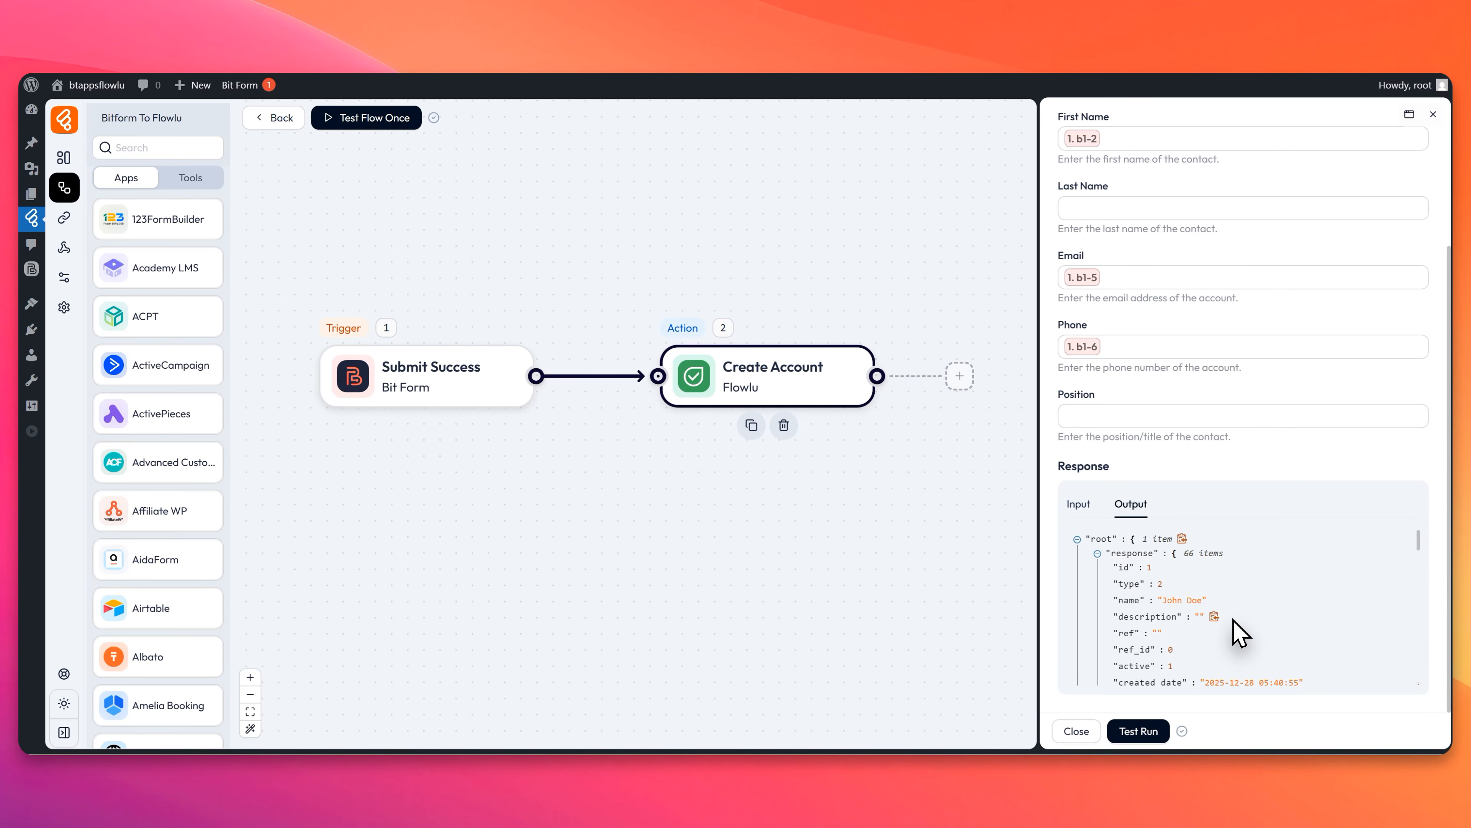
Step: Switch to Flowlu and open the list of all accounts in the CRM
{"action": "left_click", "coordinate": [534, 74]}
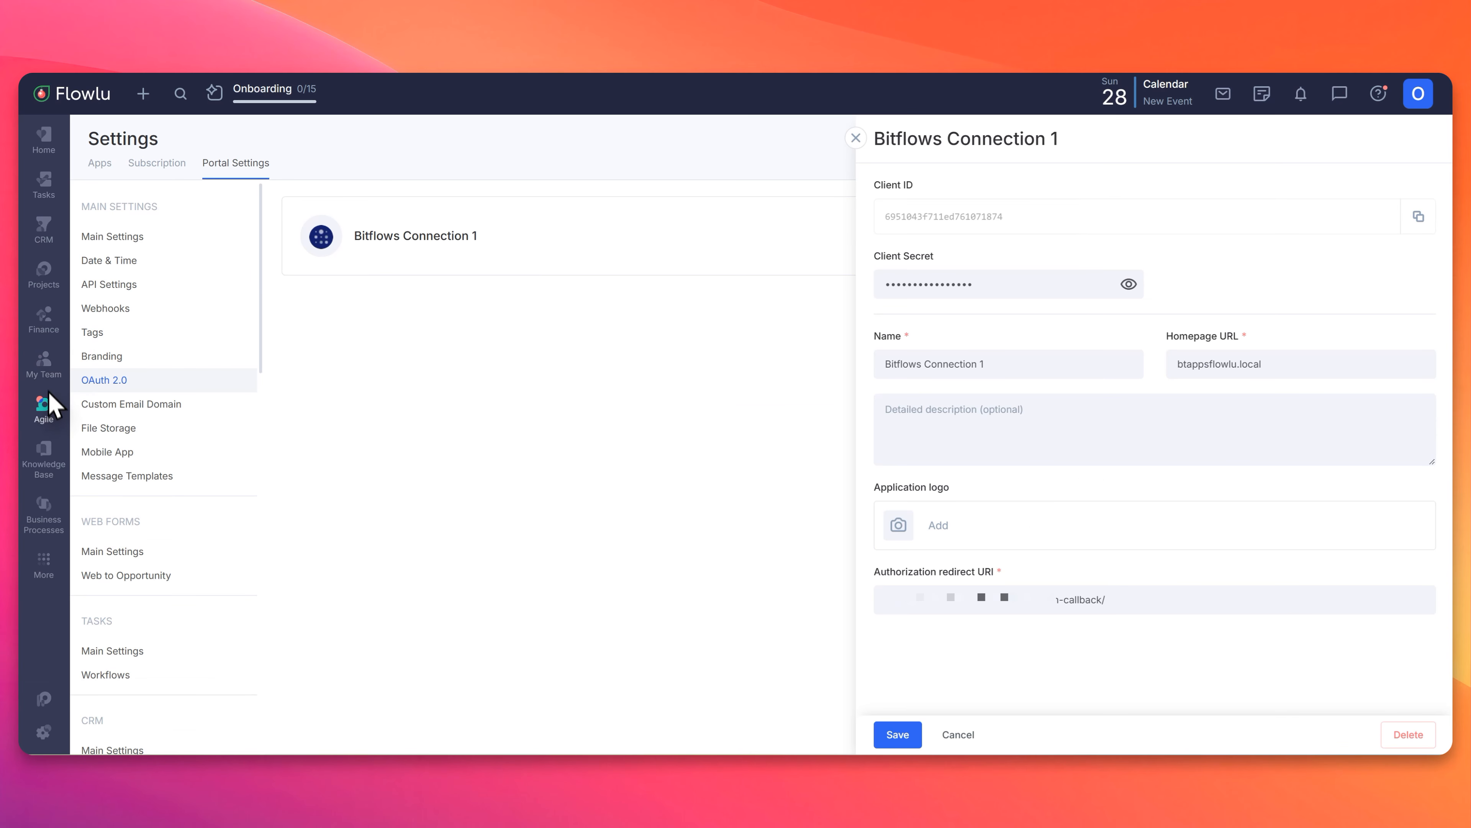
{"action": "mouse_move", "coordinate": [54, 239]}
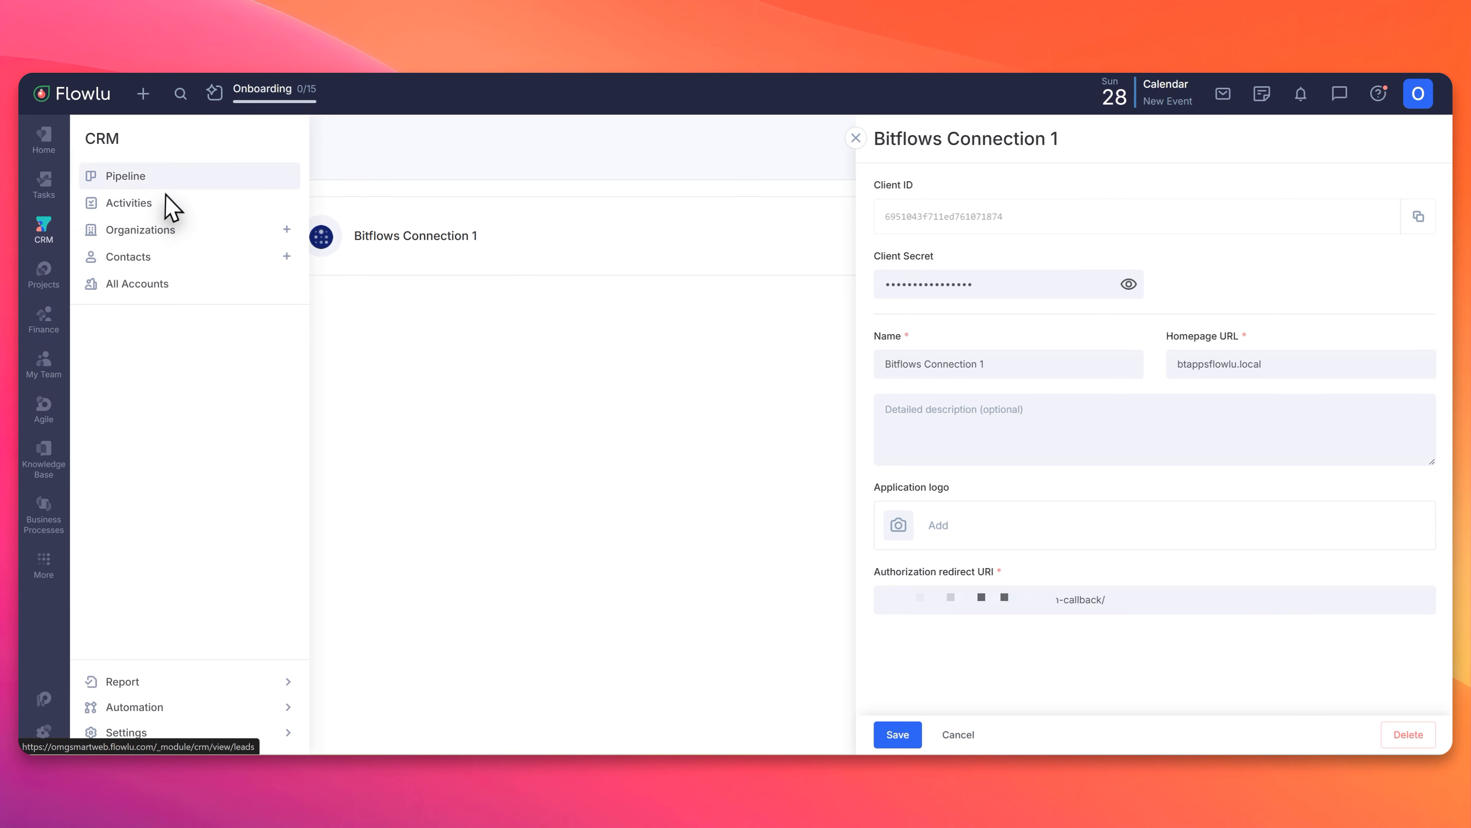
{"action": "left_click", "coordinate": [170, 283]}
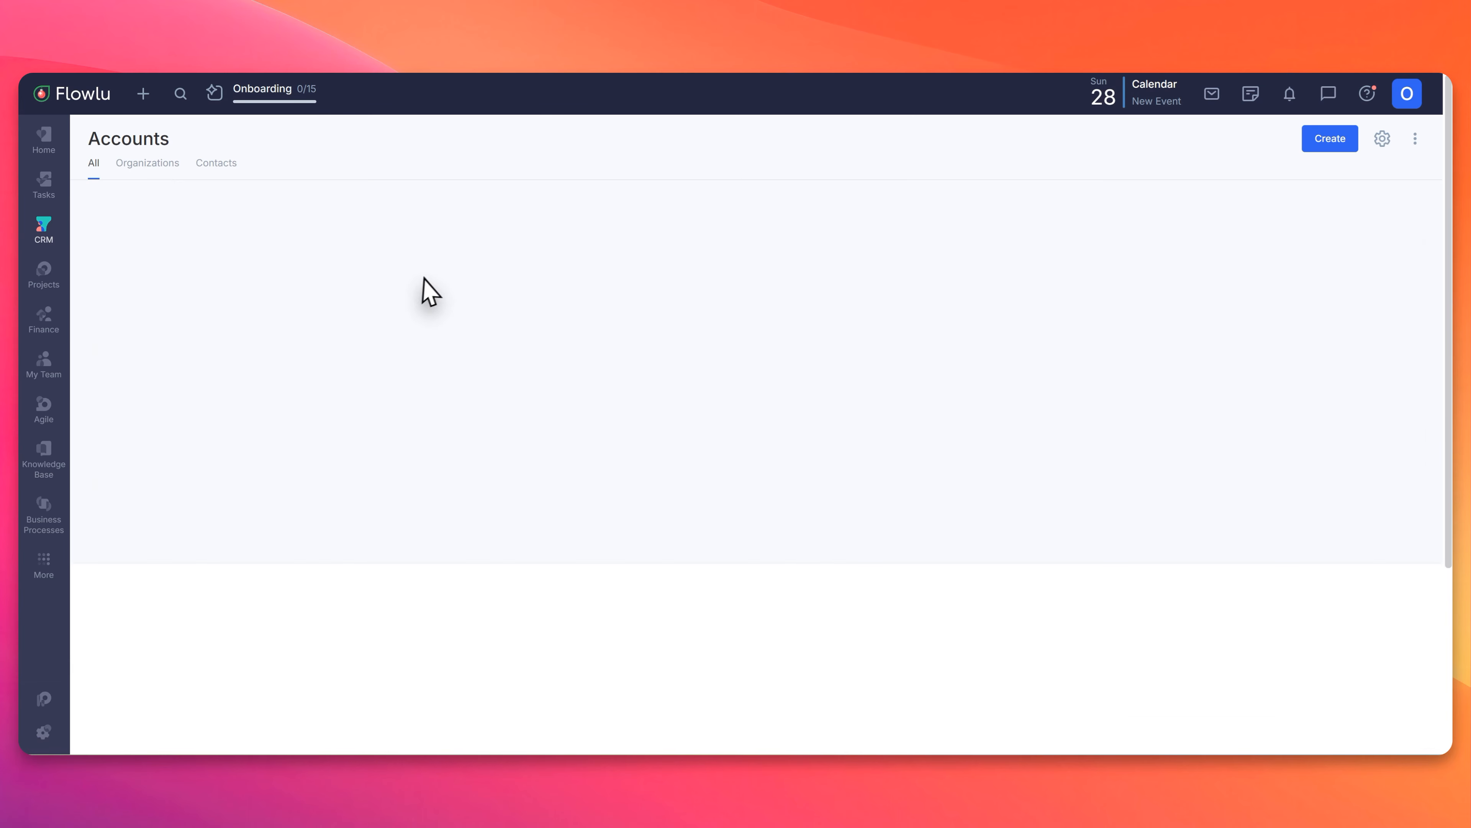